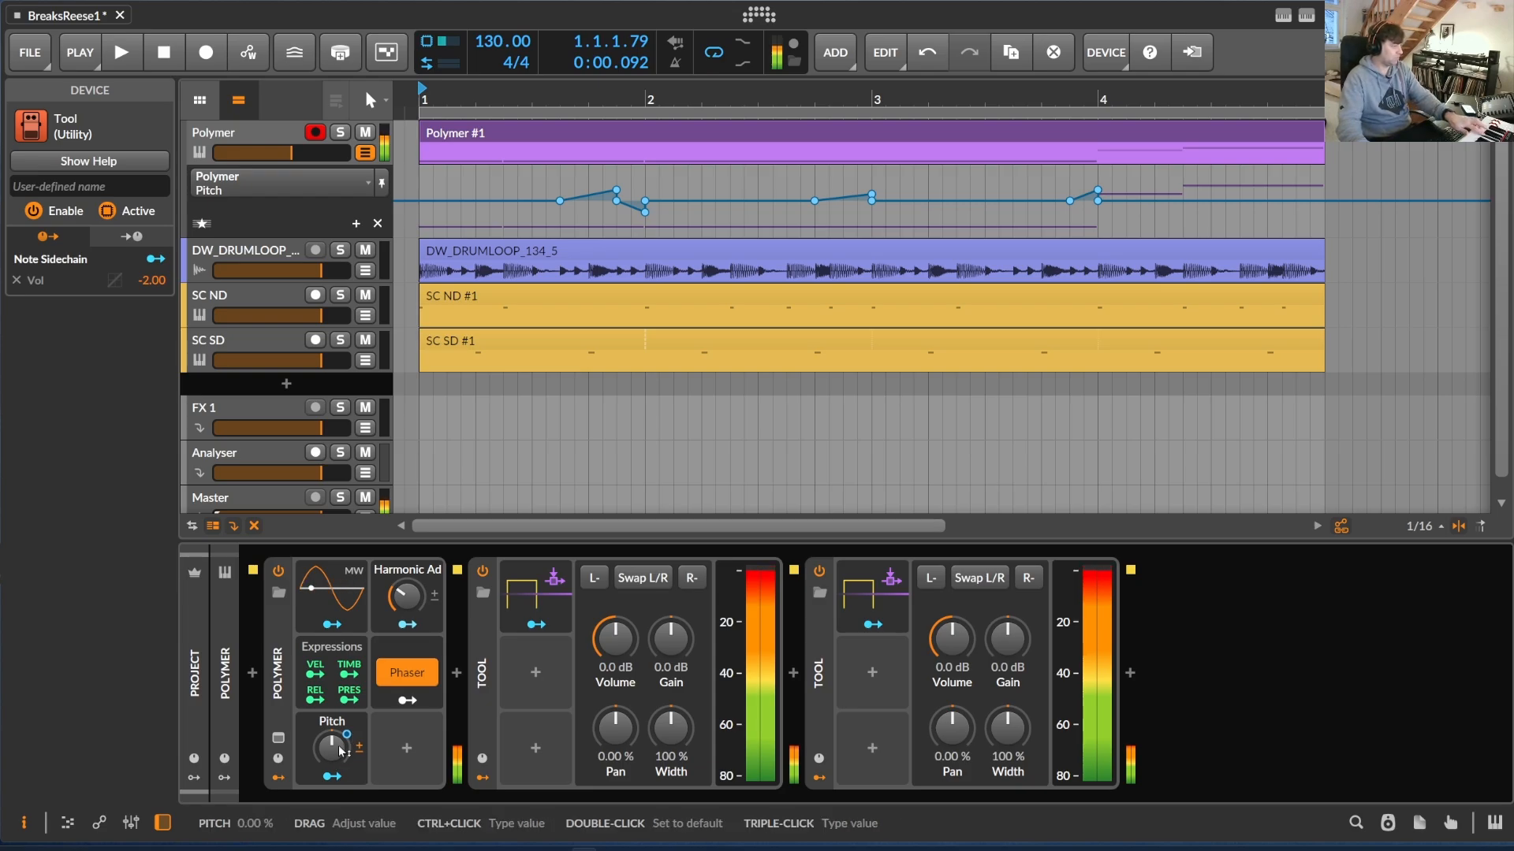
Expand the Polymer device to show all its controls and look over its effects chain
mouse_move(340, 751)
mouse_down()
mouse_move(340, 796)
mouse_move(341, 693)
mouse_move(341, 773)
mouse_move(341, 752)
mouse_up()
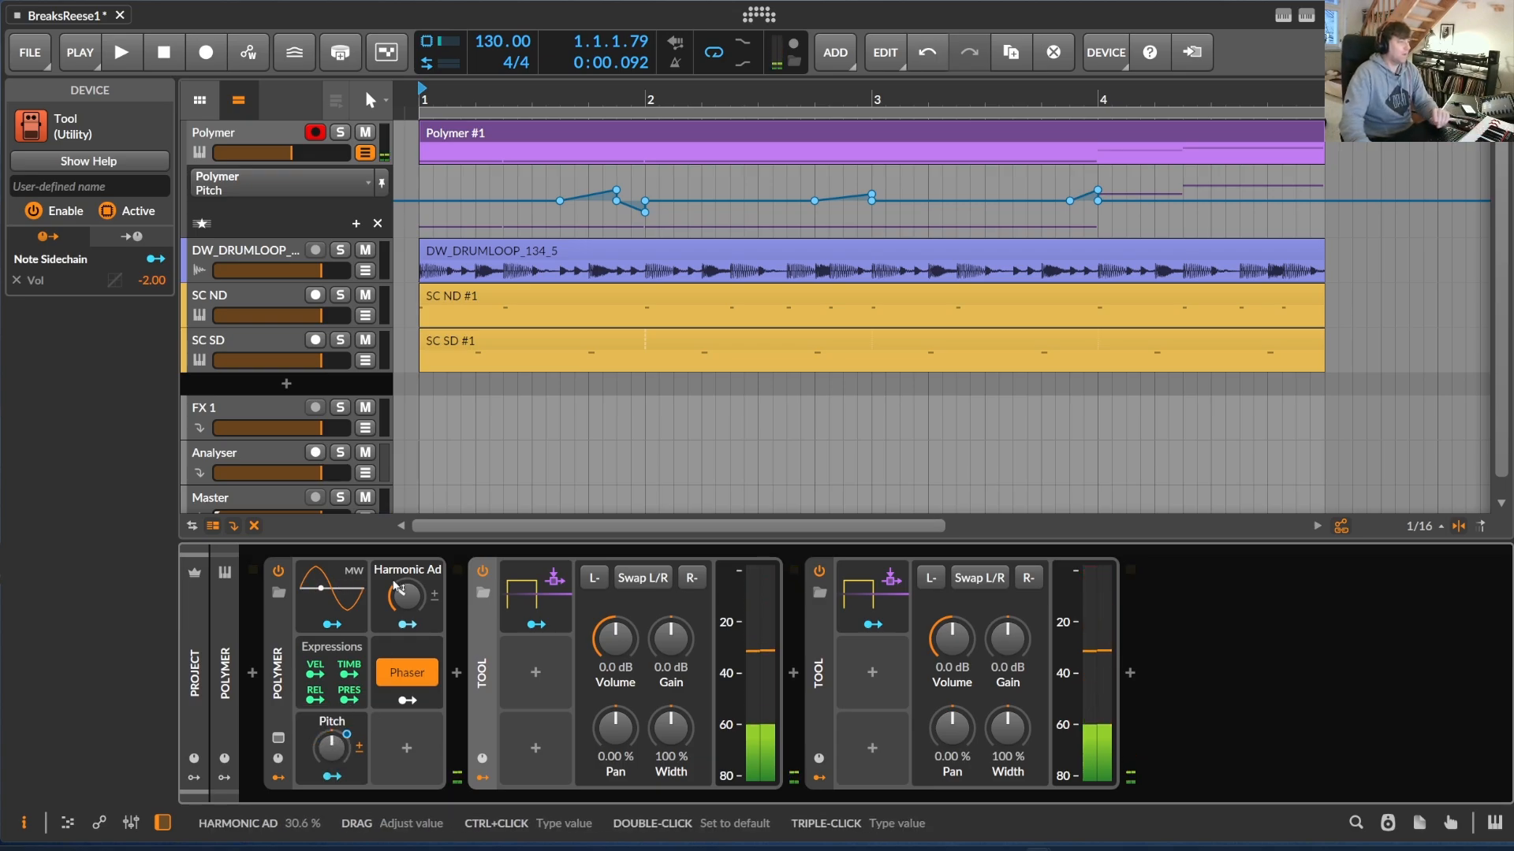
double_click(275, 619)
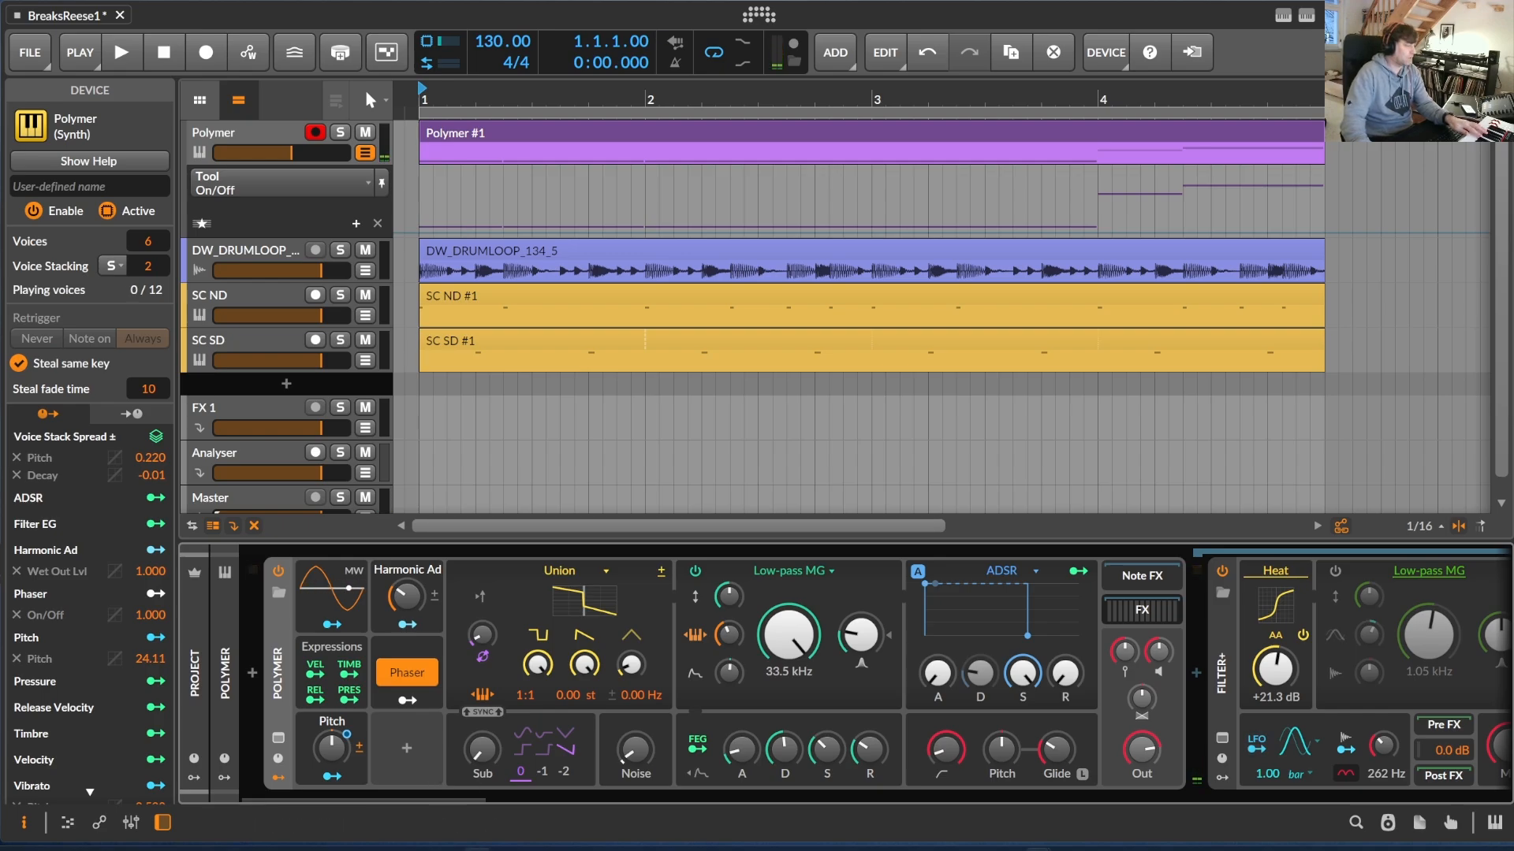
drag(412, 796, 631, 695)
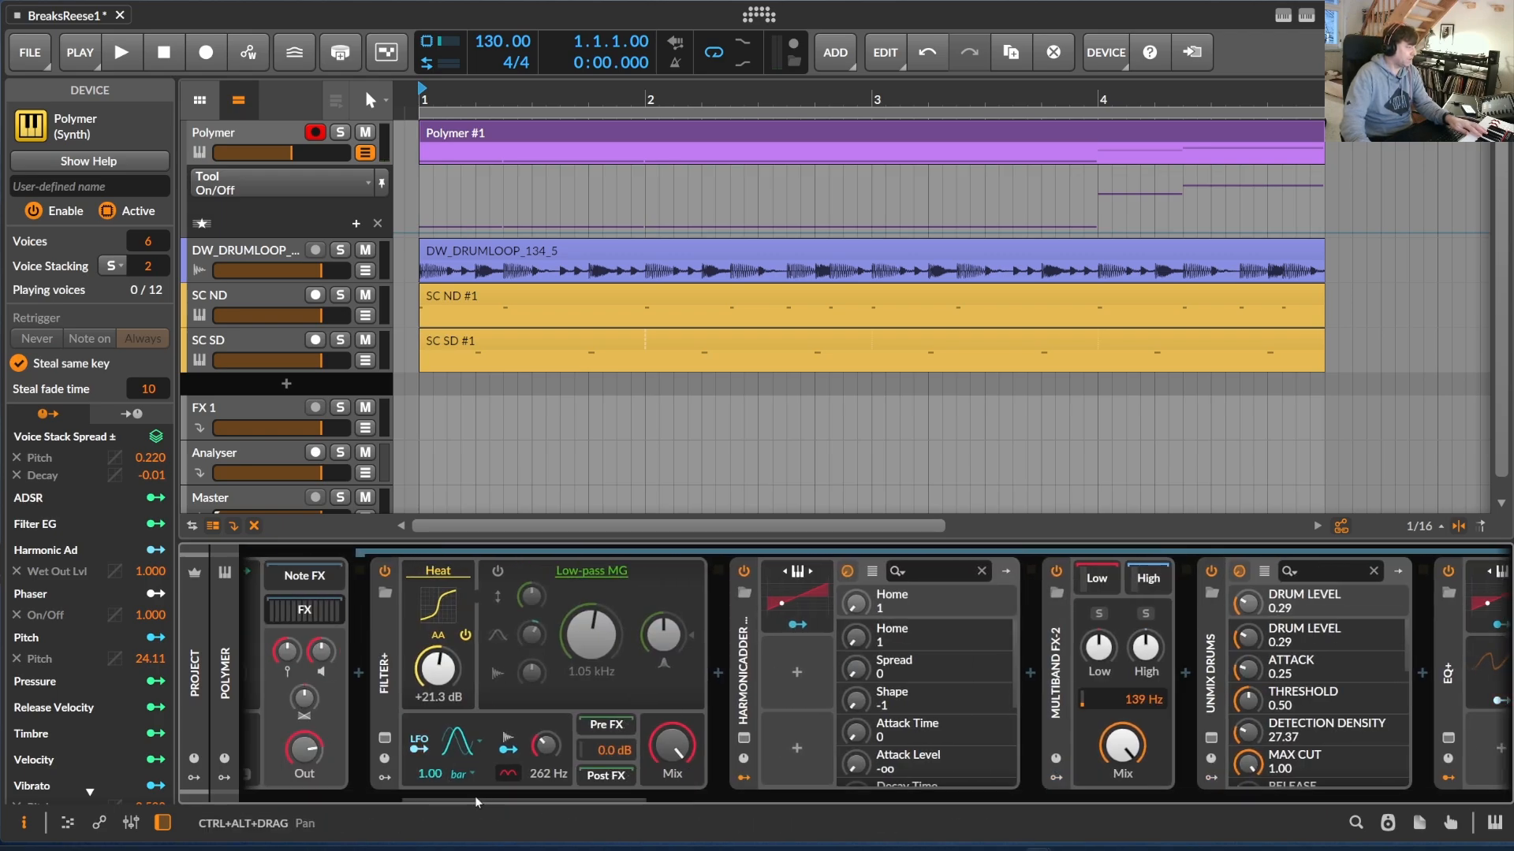
drag(481, 798, 310, 791)
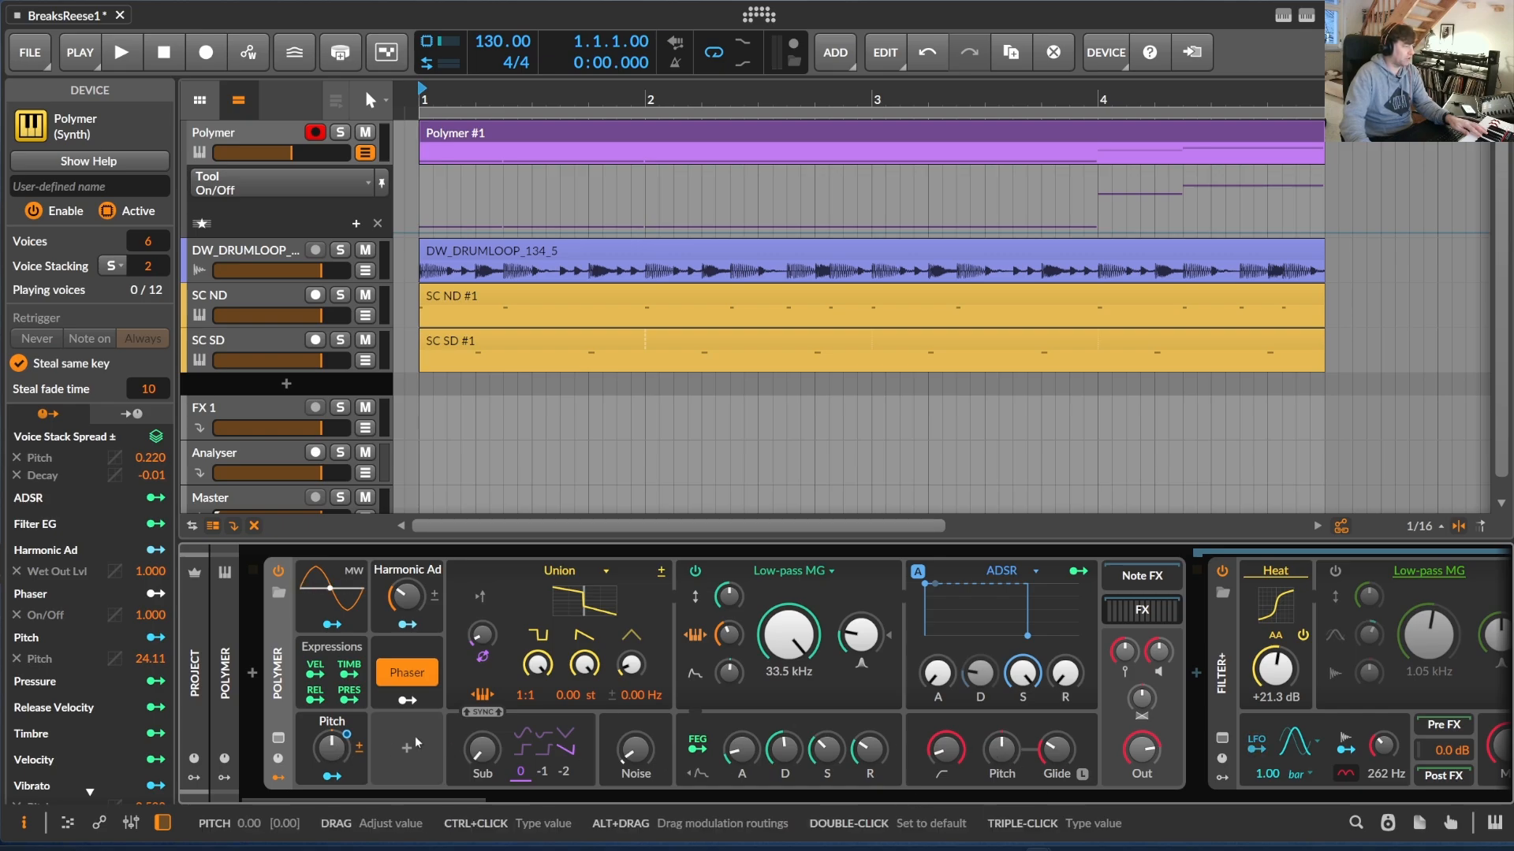
double_click(277, 684)
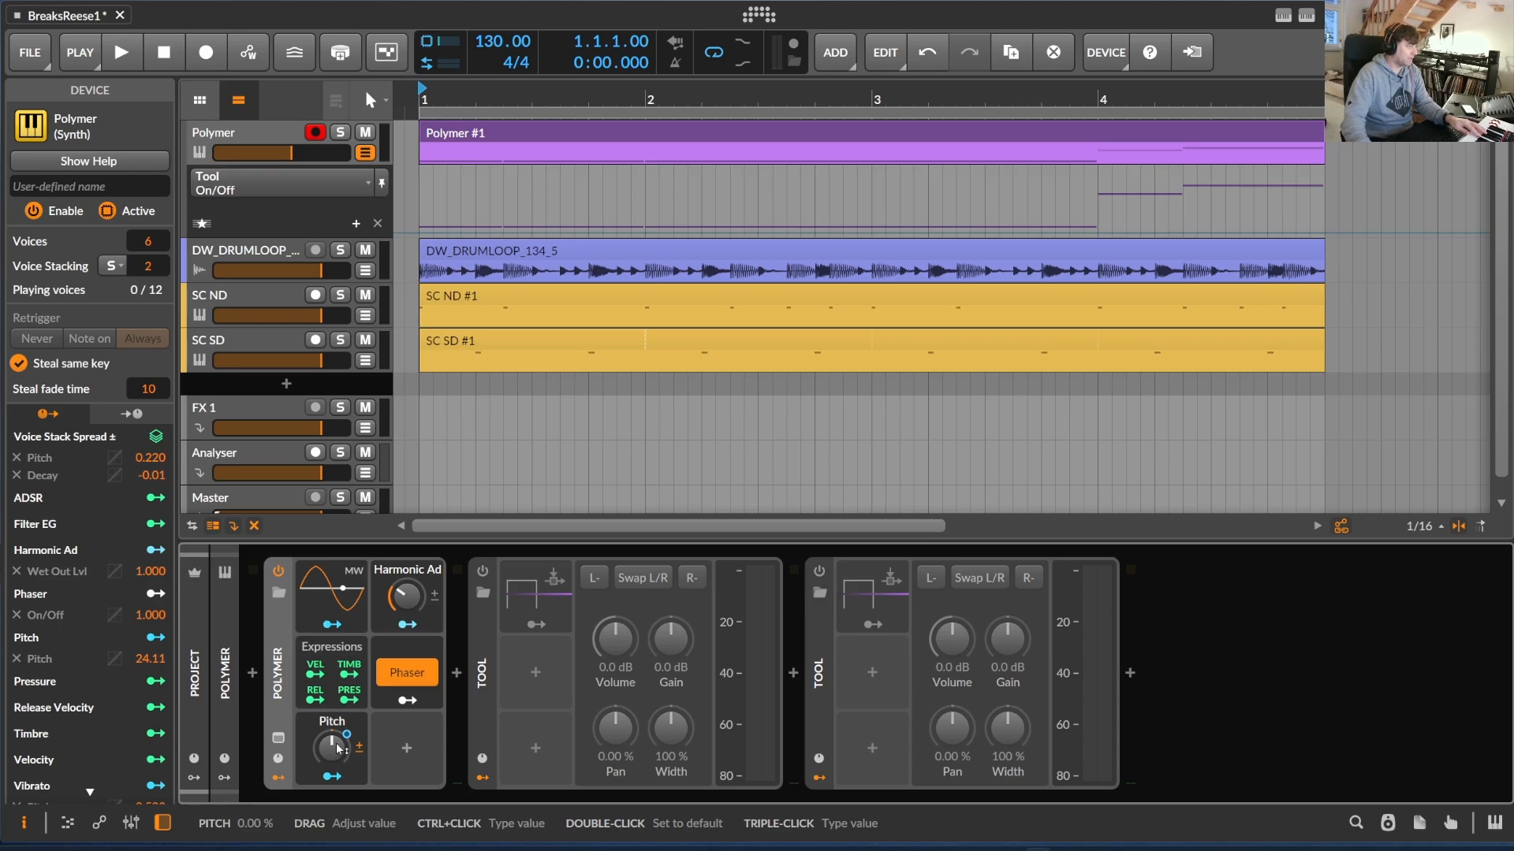
double_click(278, 688)
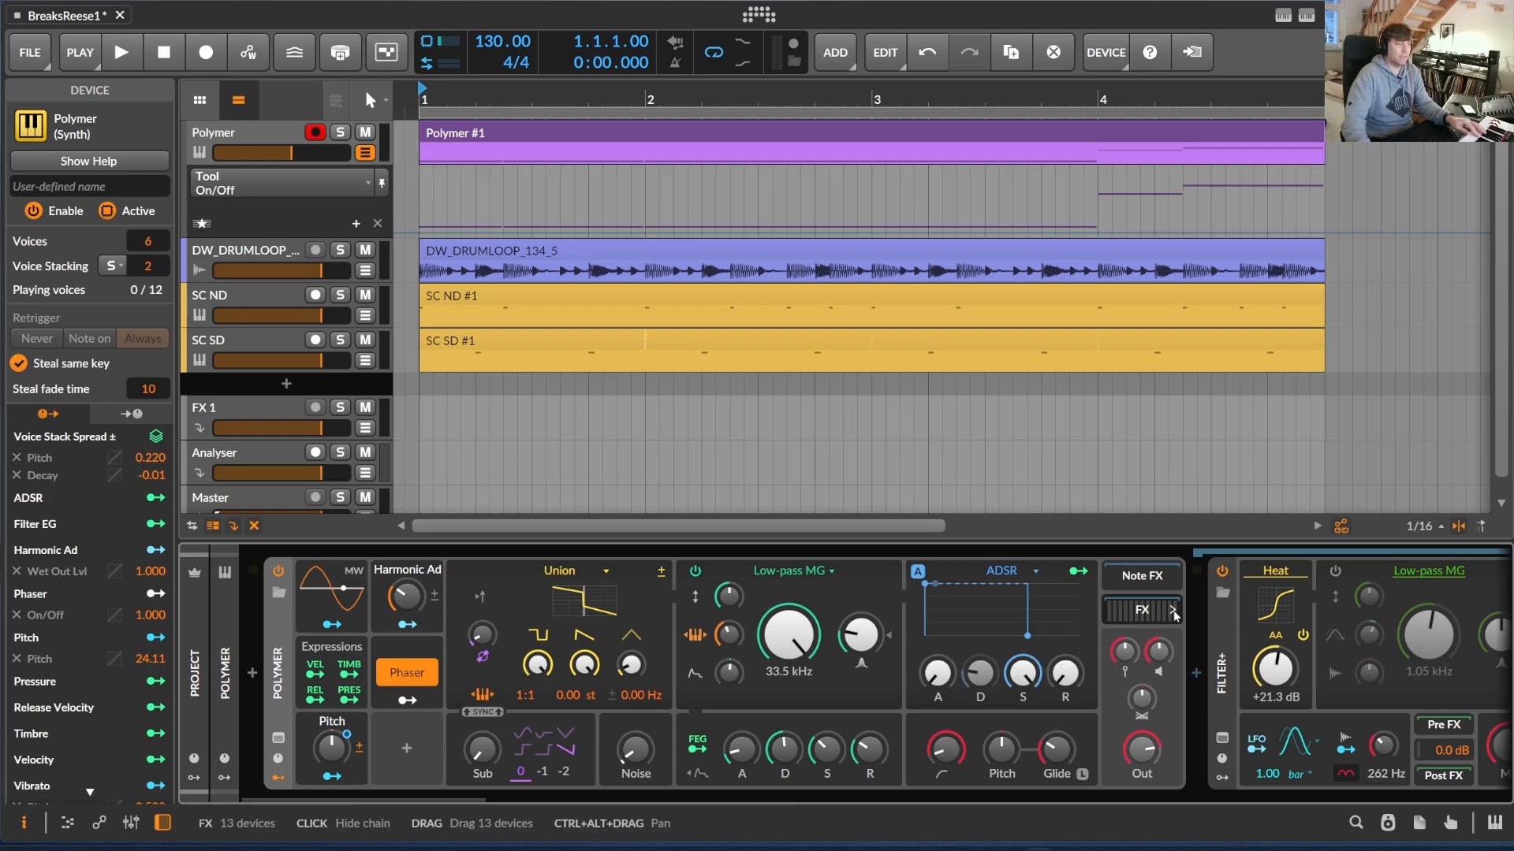
Toggle the Polymer's Phaser macro off and on again twice
click(413, 676)
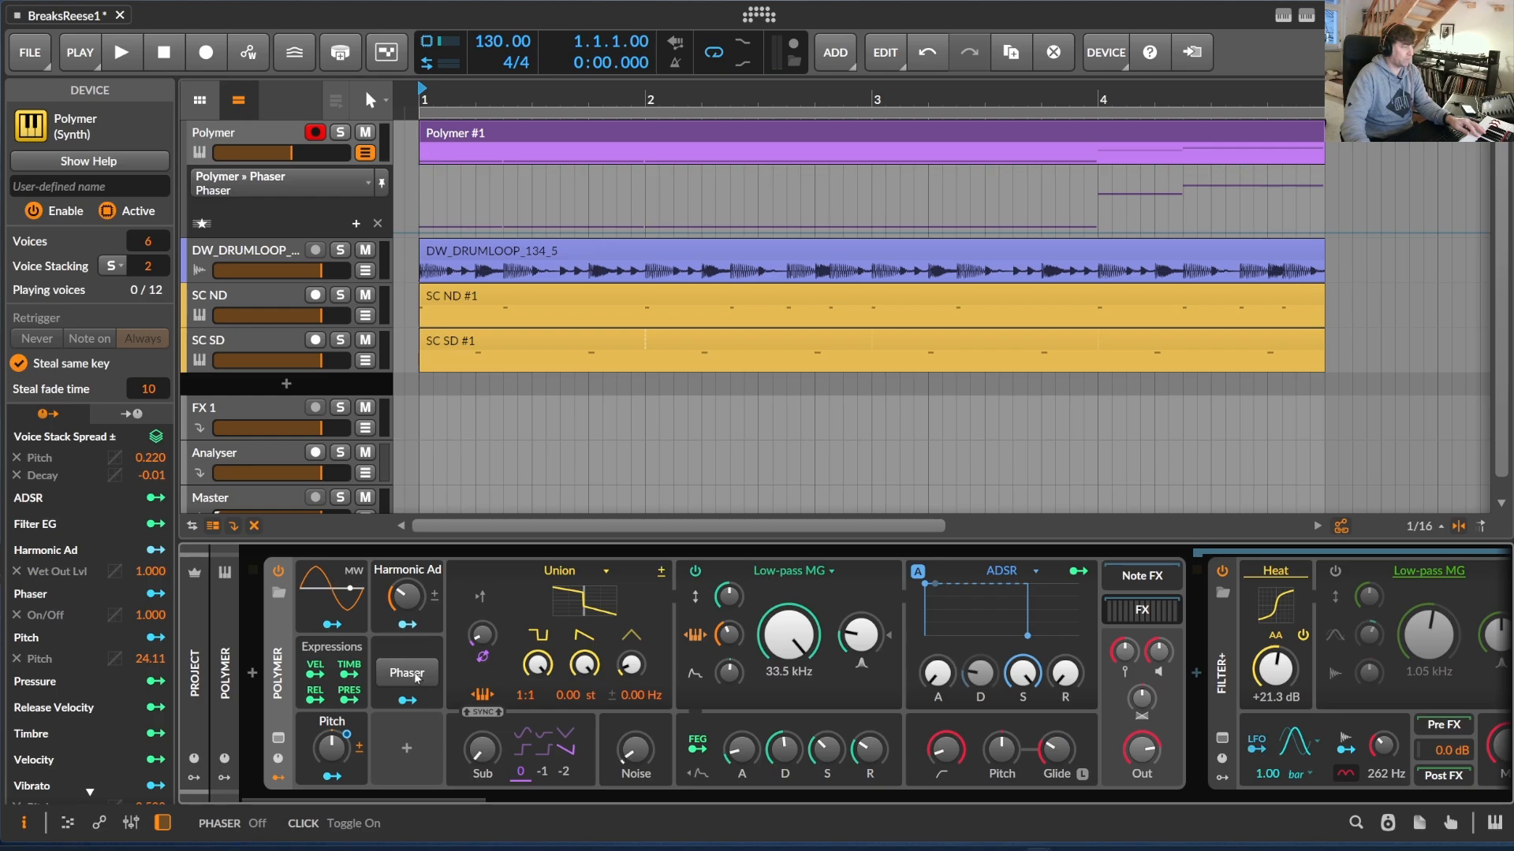
click(415, 675)
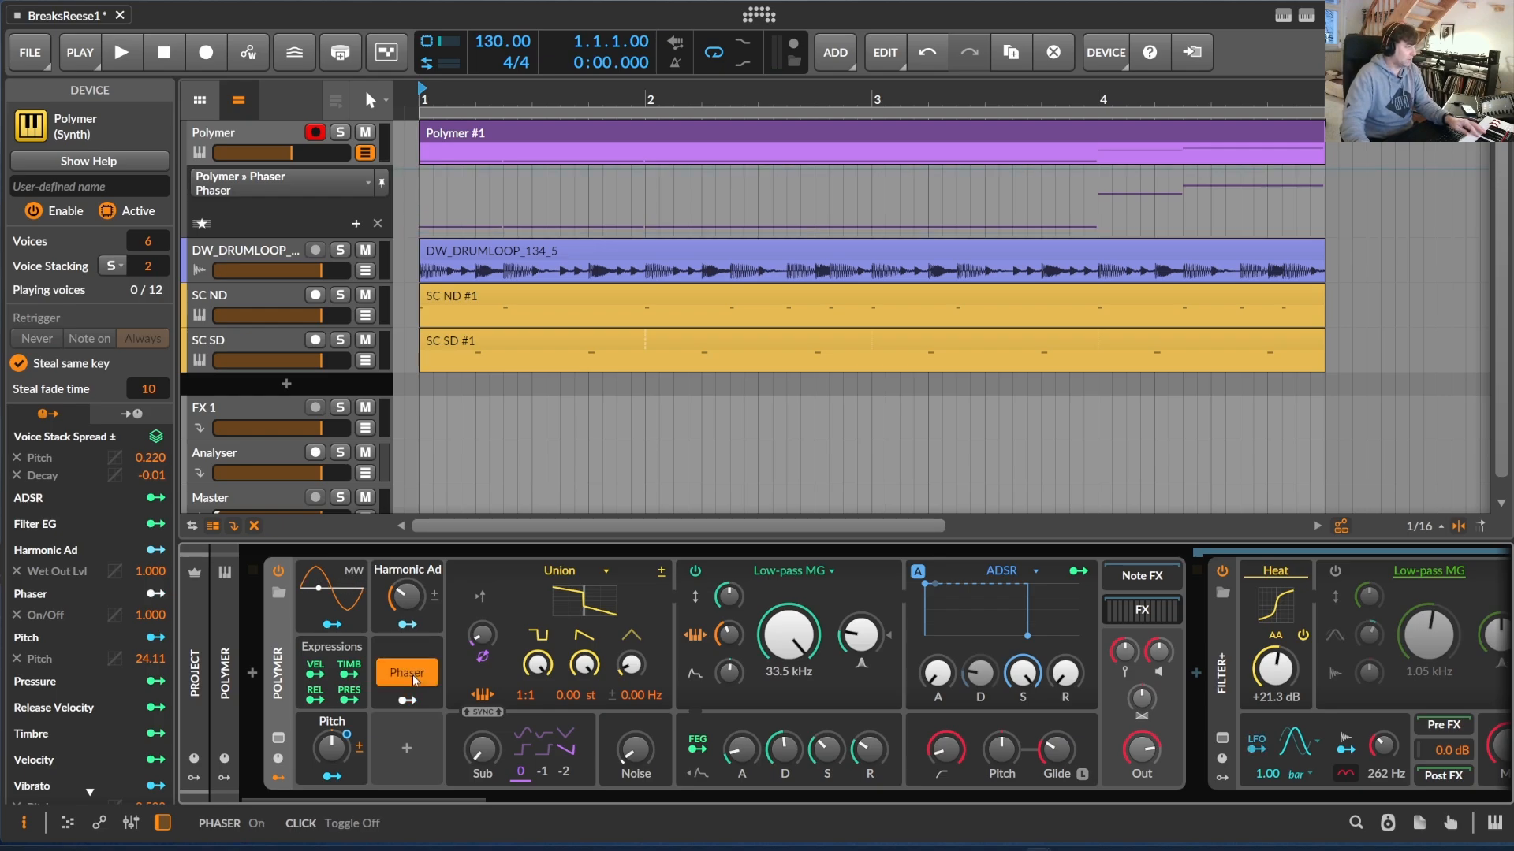
click(414, 675)
click(414, 676)
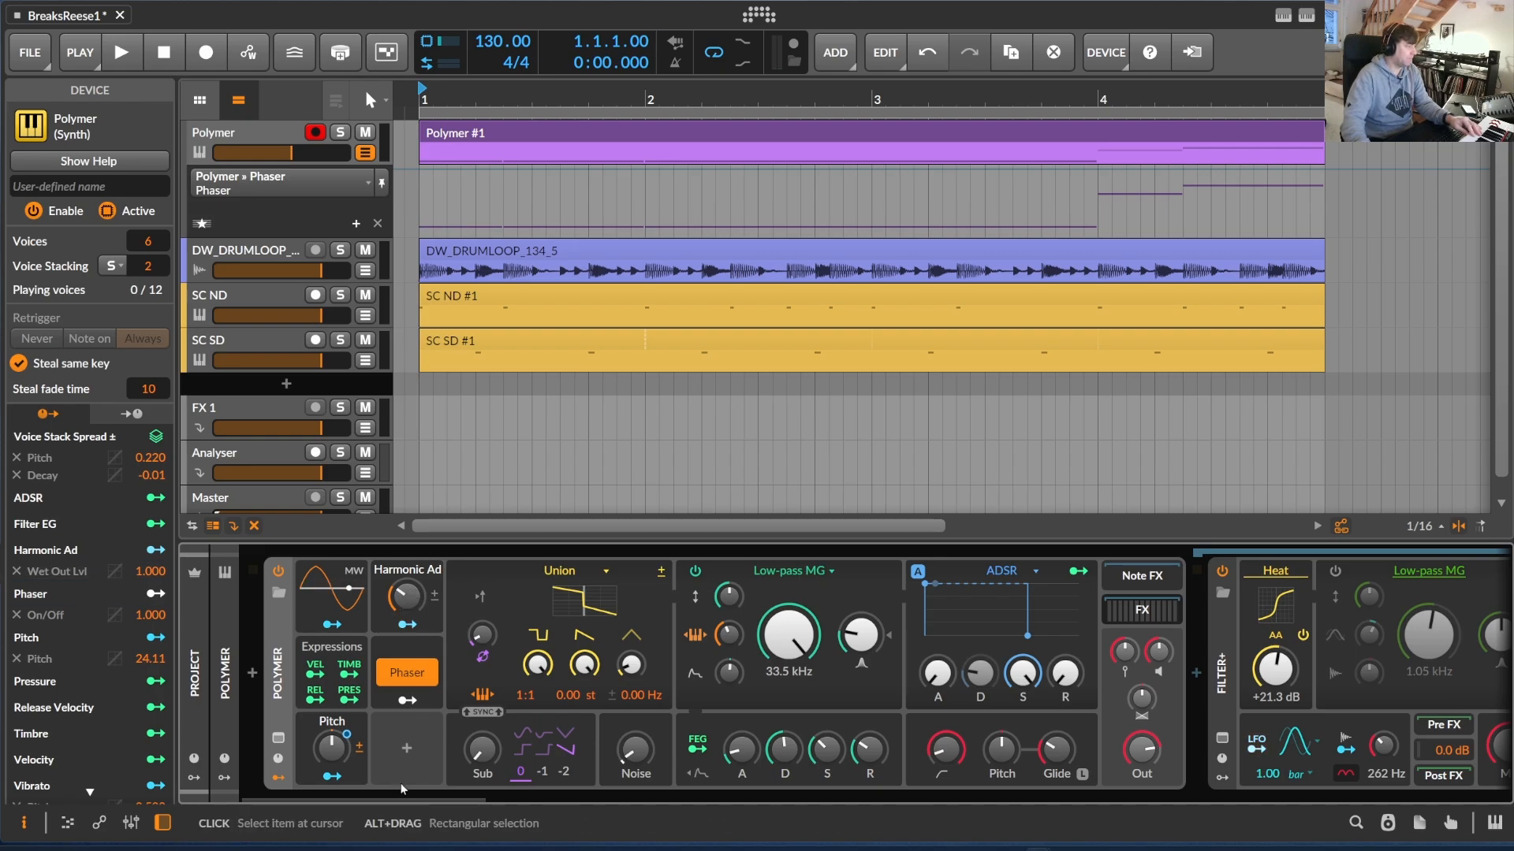
Reset the Heat drive of the first Filter+ to 0.0 dB and raise it to +24.1 dB
drag(393, 802, 503, 811)
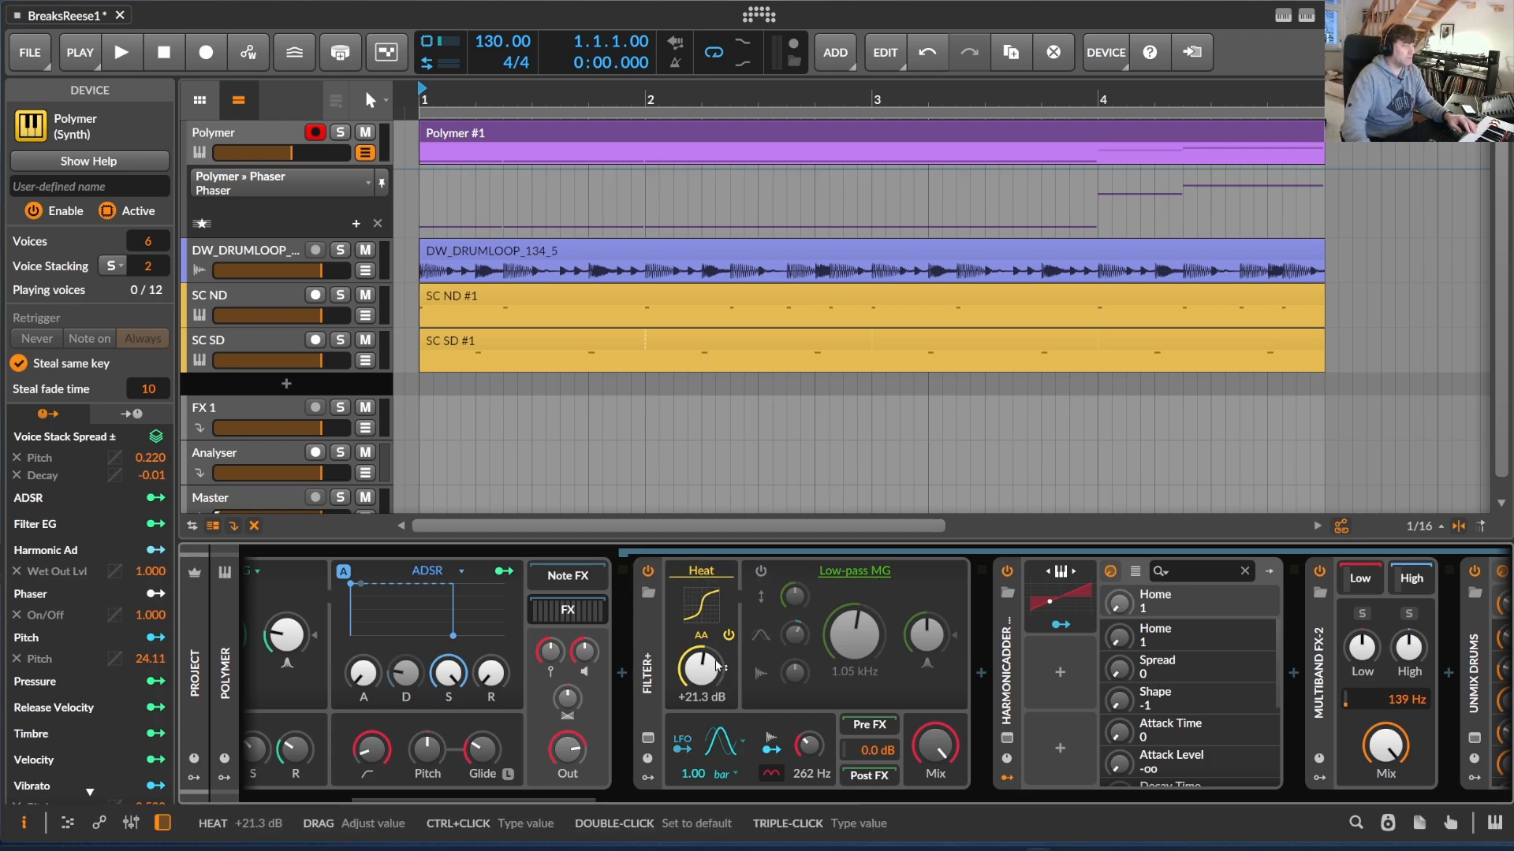
drag(589, 801, 609, 802)
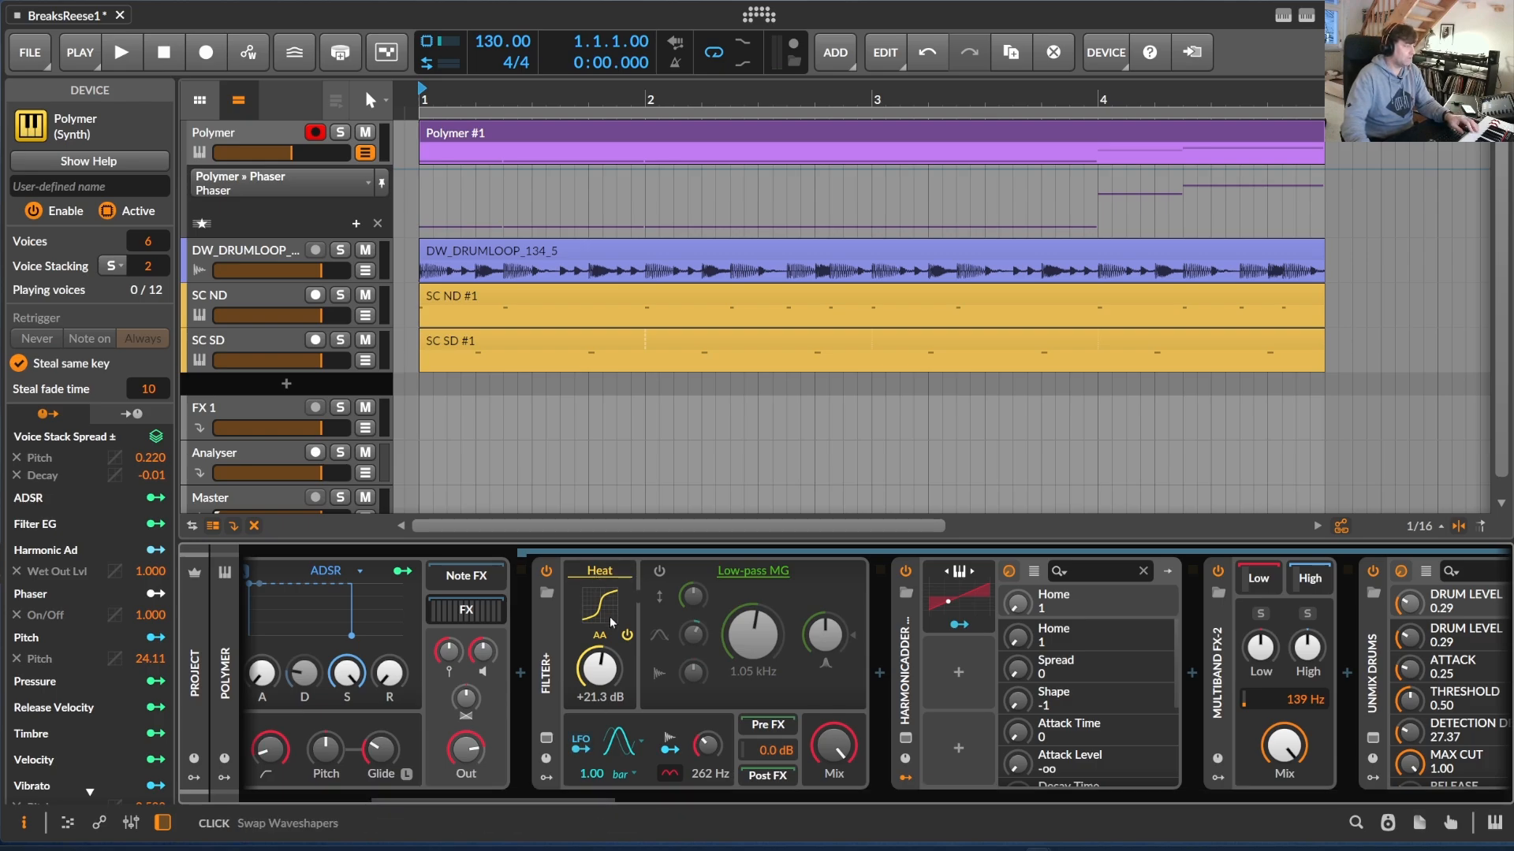
double_click(600, 668)
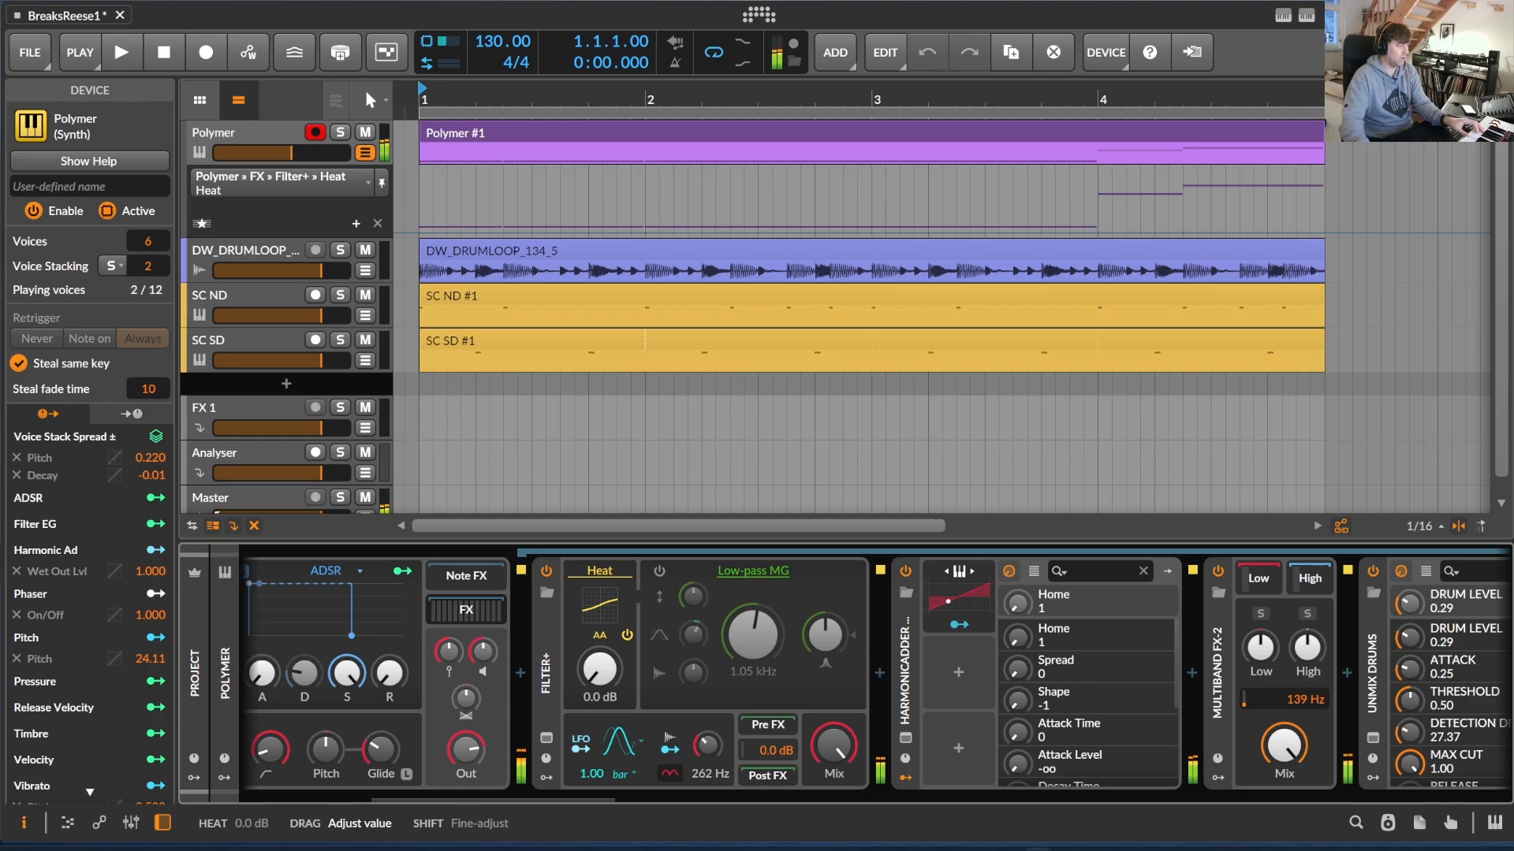
drag(599, 668, 599, 619)
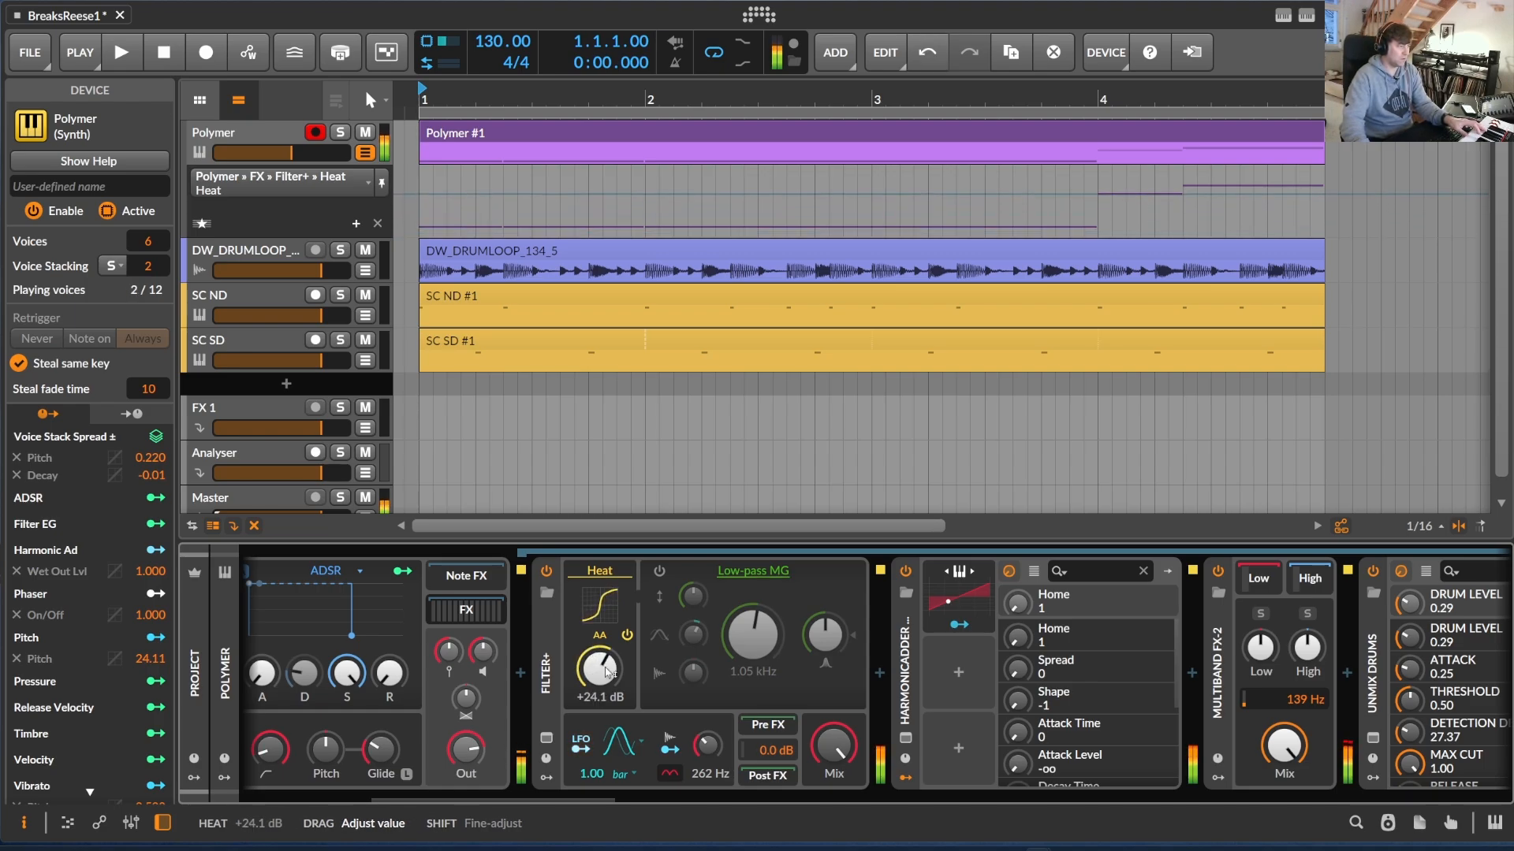
Open the HarmonicAdder plug-in's own interface and place it over the middle of the arrangement
drag(575, 798, 654, 785)
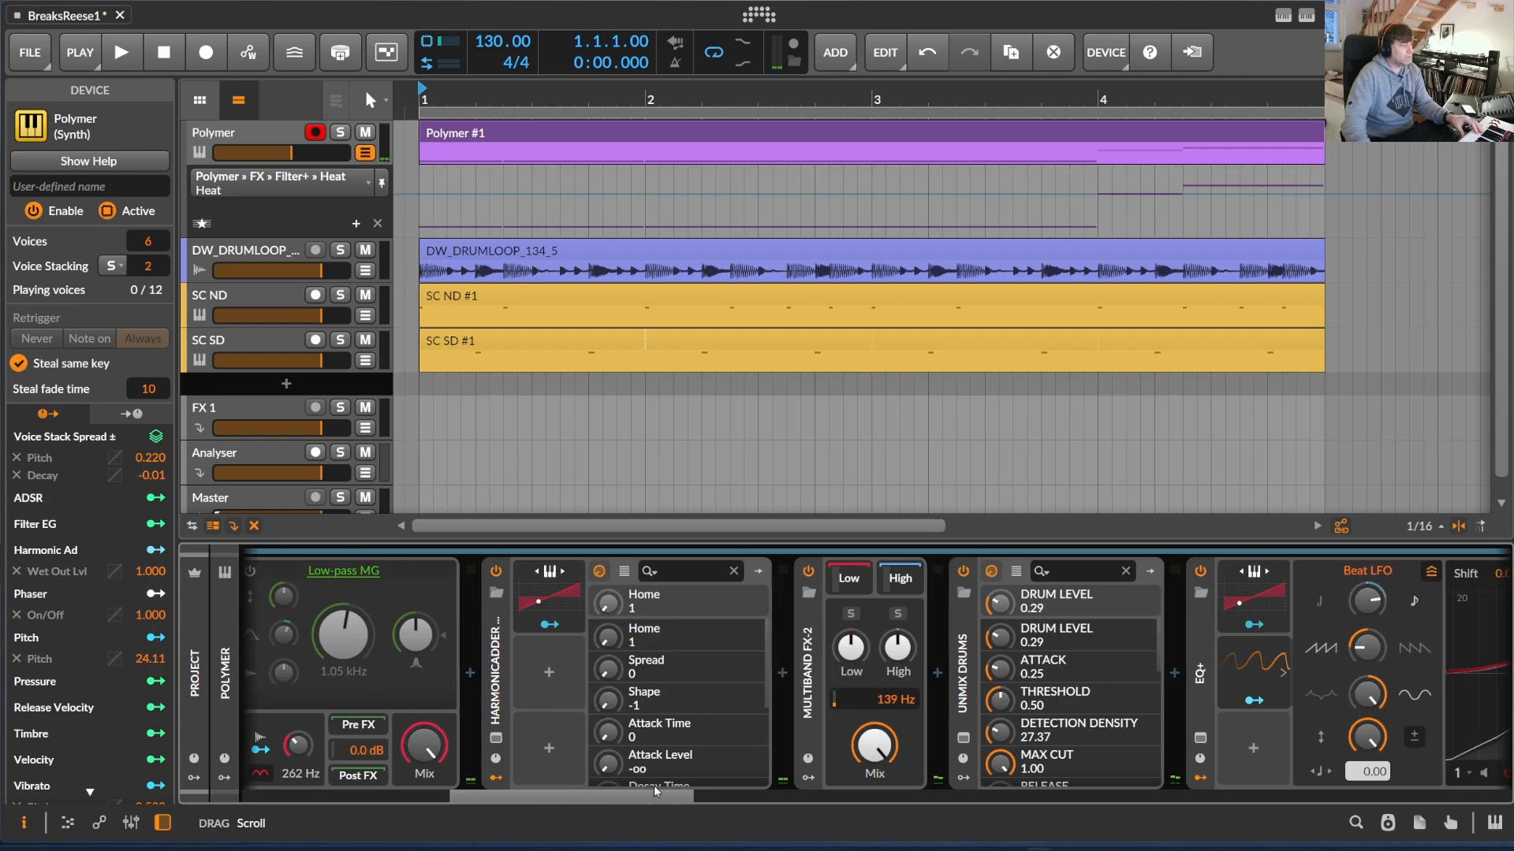
click(511, 617)
click(495, 737)
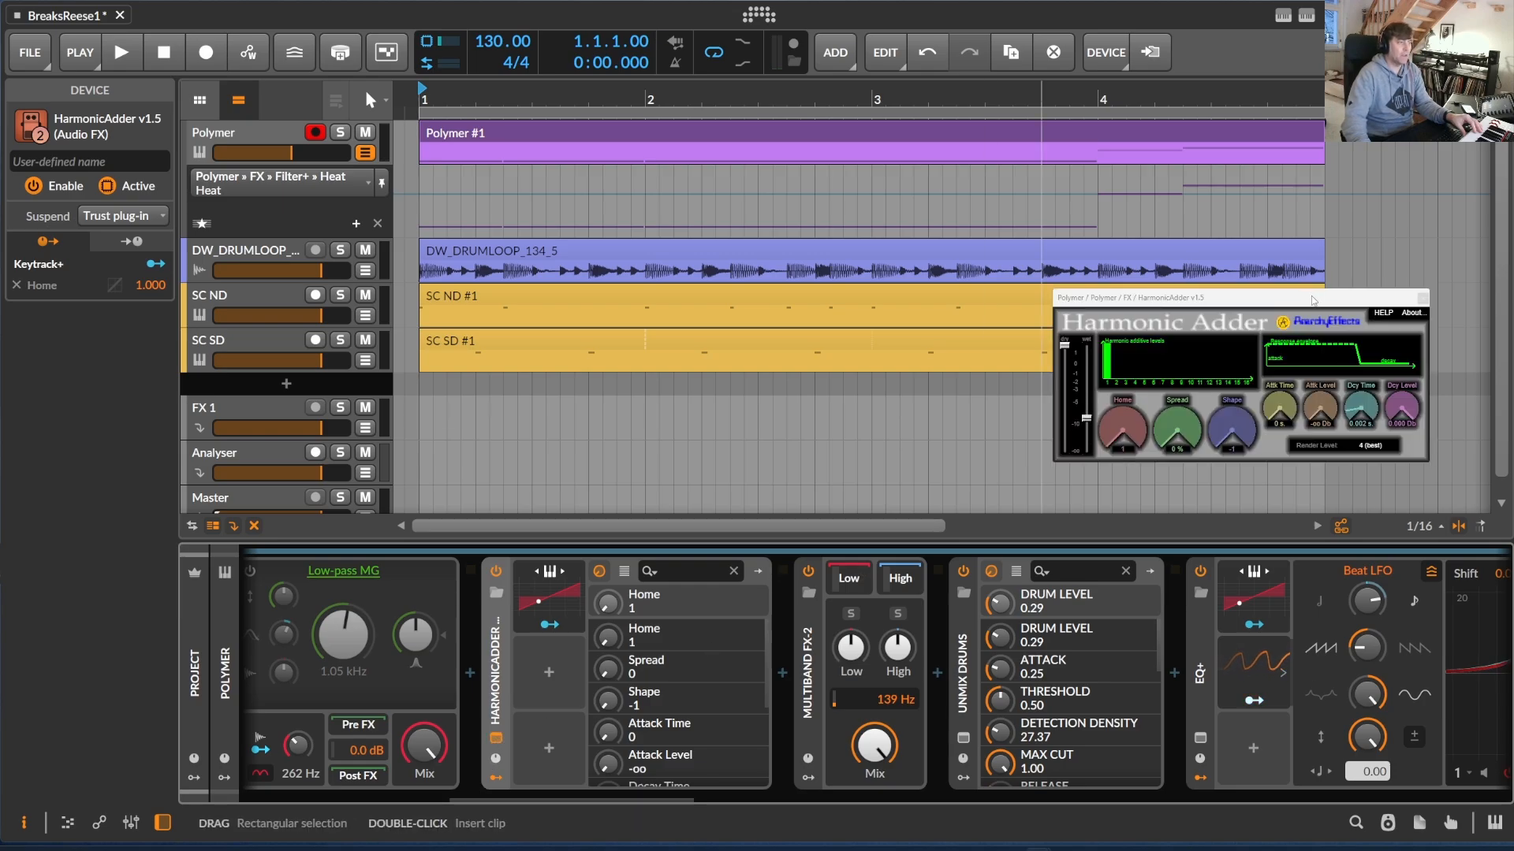
drag(1312, 301, 853, 249)
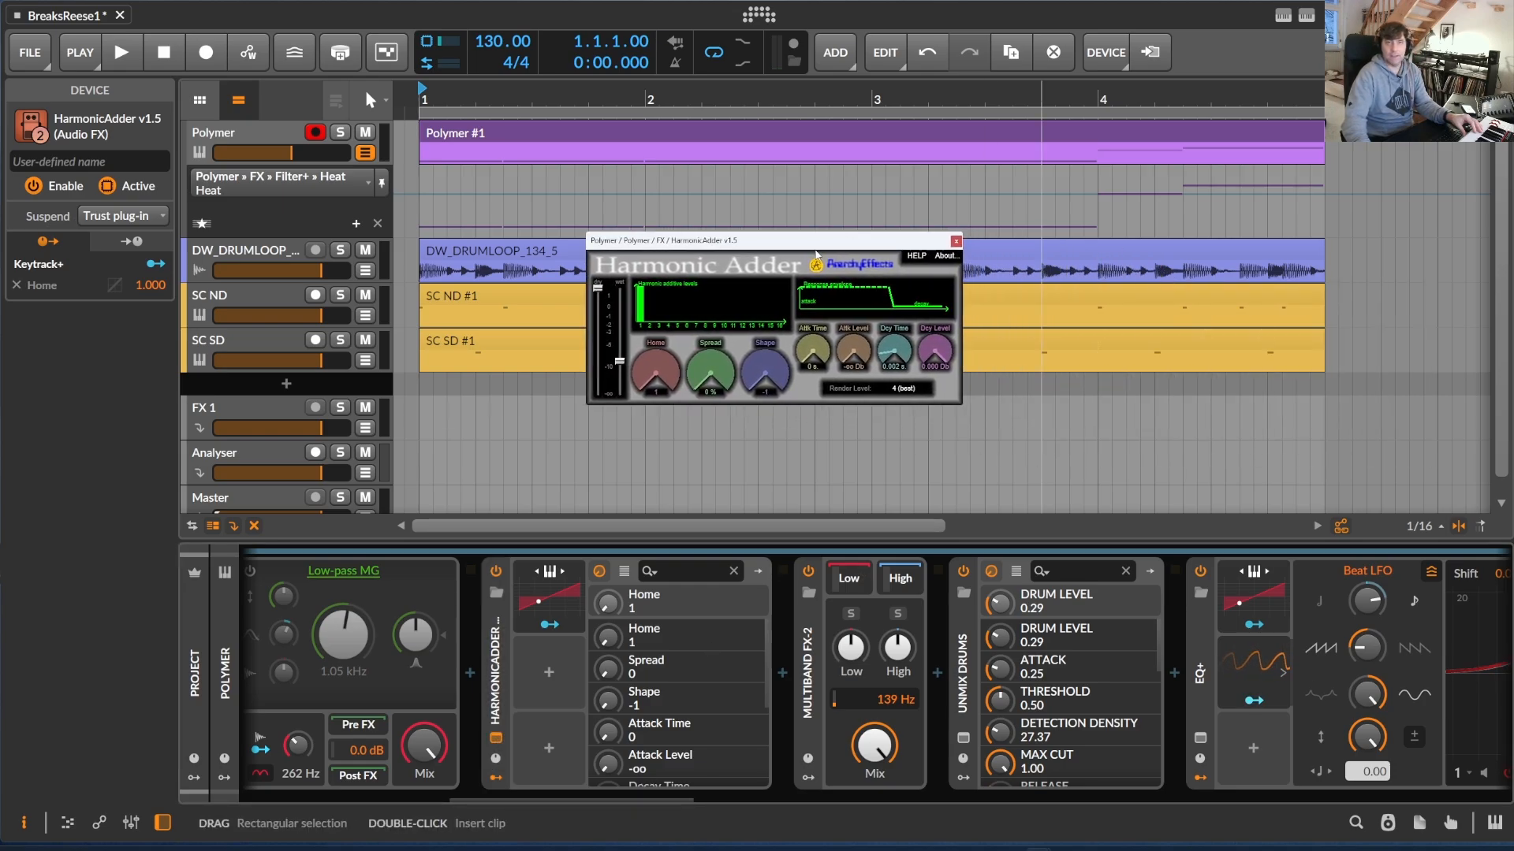
drag(815, 252, 825, 184)
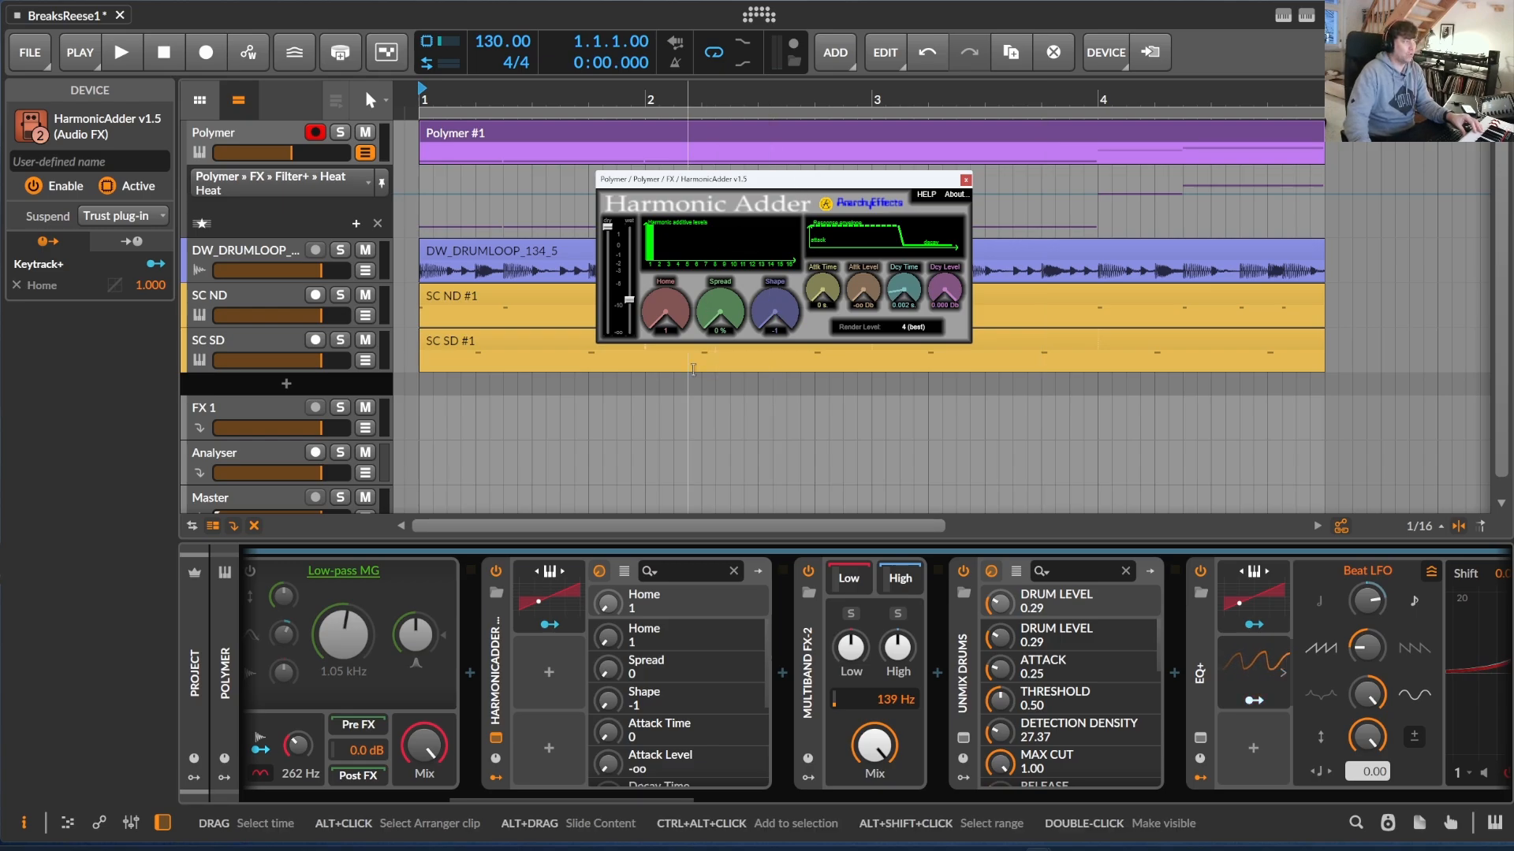
Lower the Polymer's Harmonic Ad macro to 23.4 % and raise it again to change the HarmonicAdder's wet level
drag(592, 801, 381, 800)
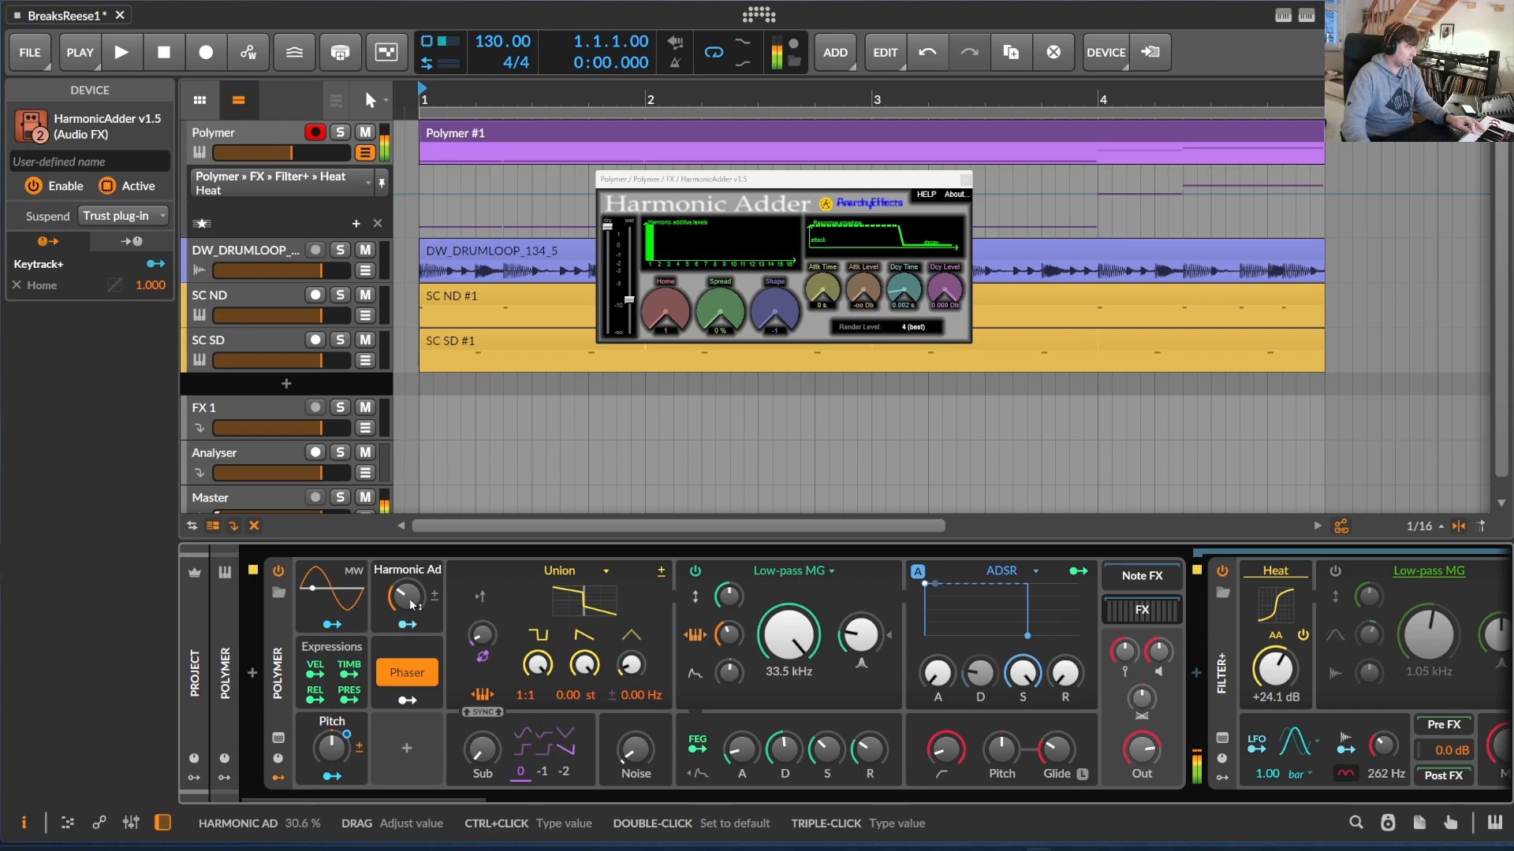
mouse_move(410, 604)
mouse_down()
mouse_move(409, 544)
mouse_move(414, 607)
mouse_up()
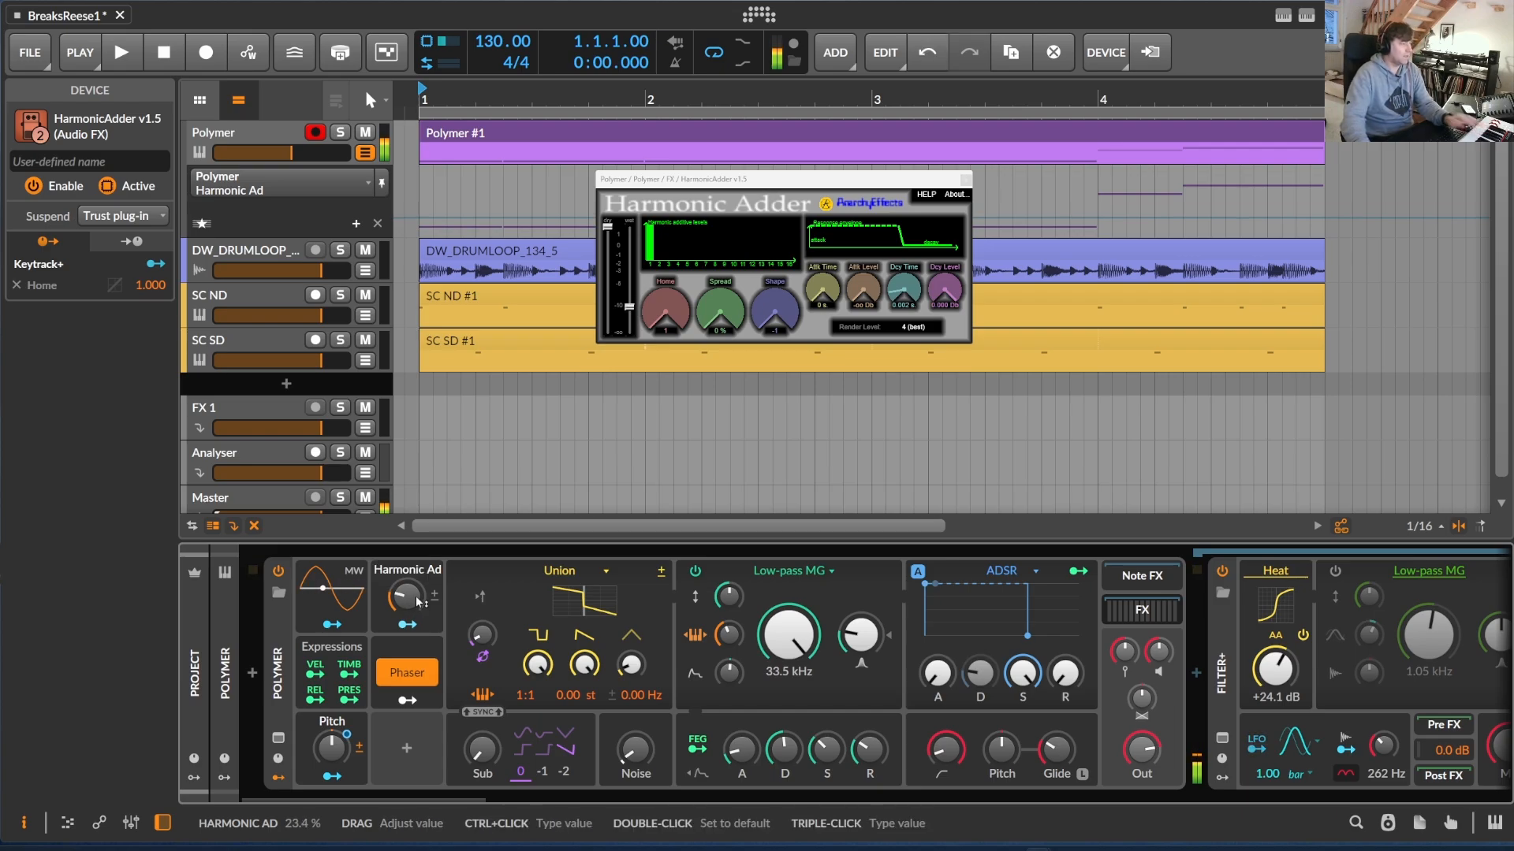
drag(417, 602, 417, 599)
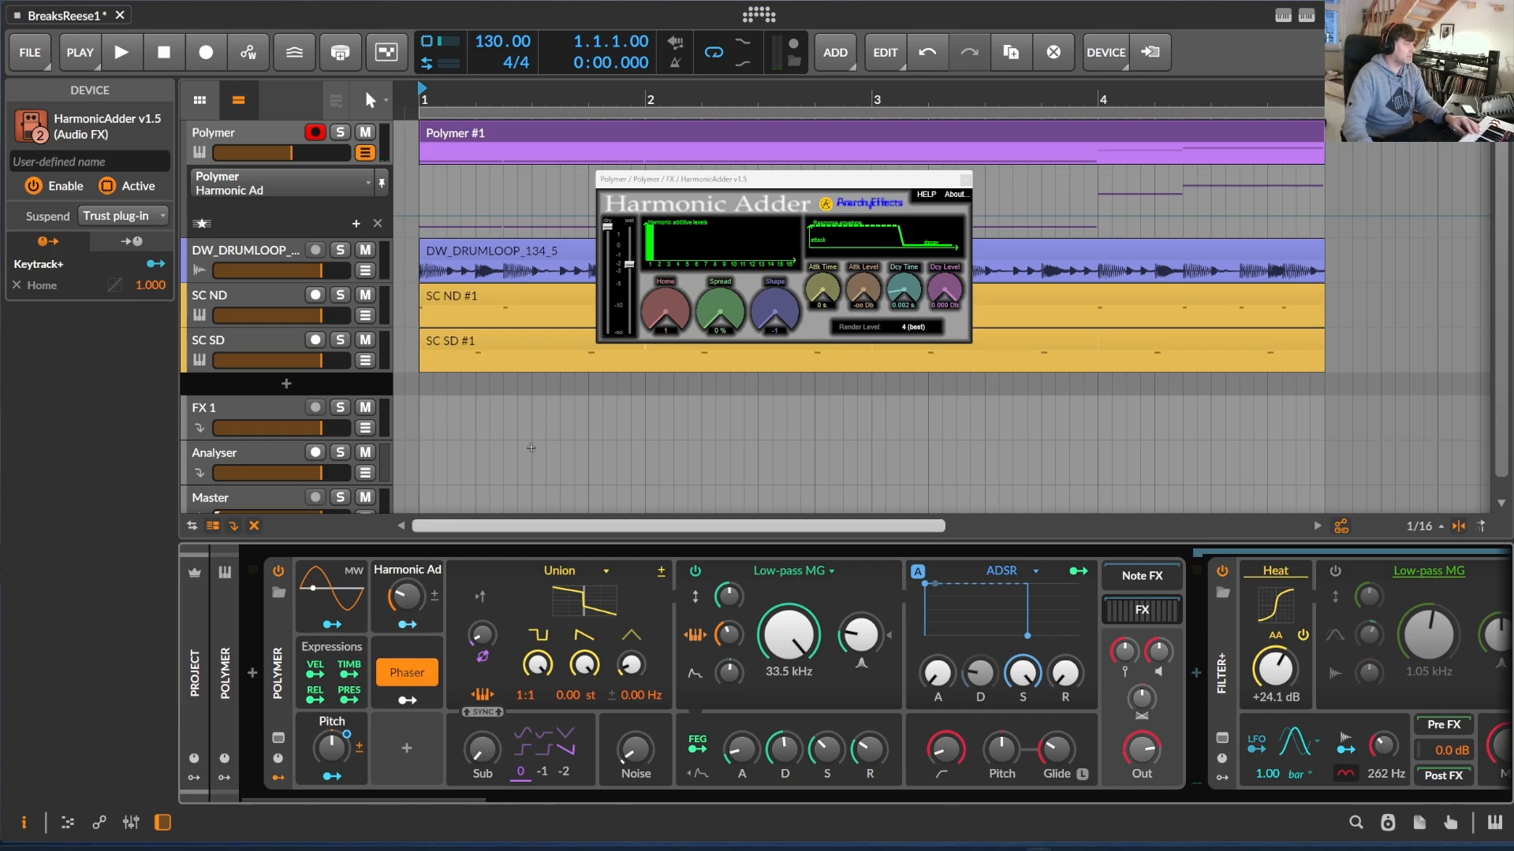
Inspect the Tool devices in the Low and High bands of Multiband FX-2
drag(451, 800, 651, 812)
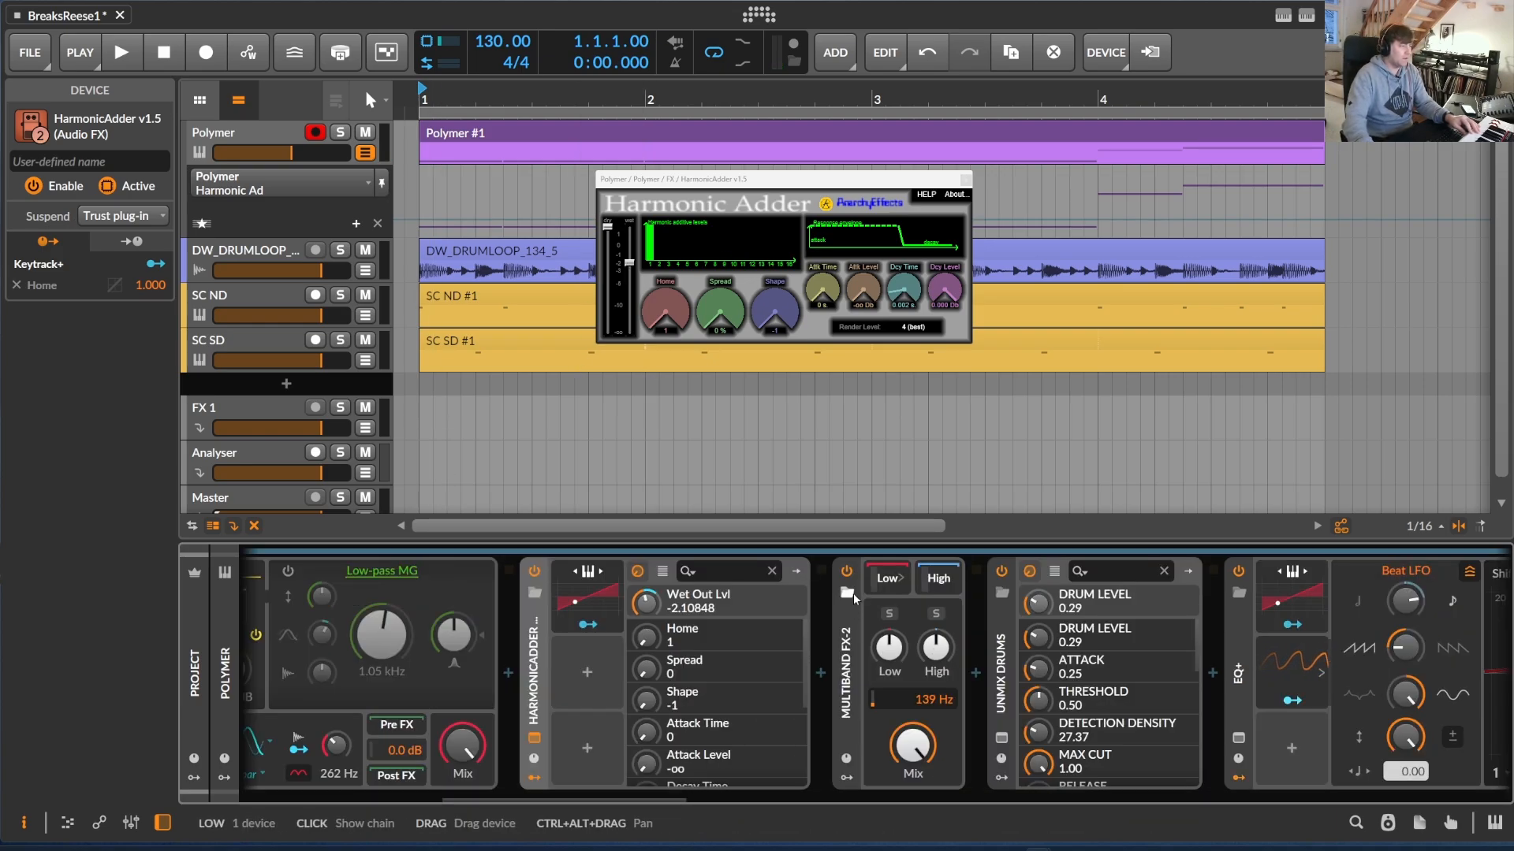
double_click(850, 616)
double_click(848, 617)
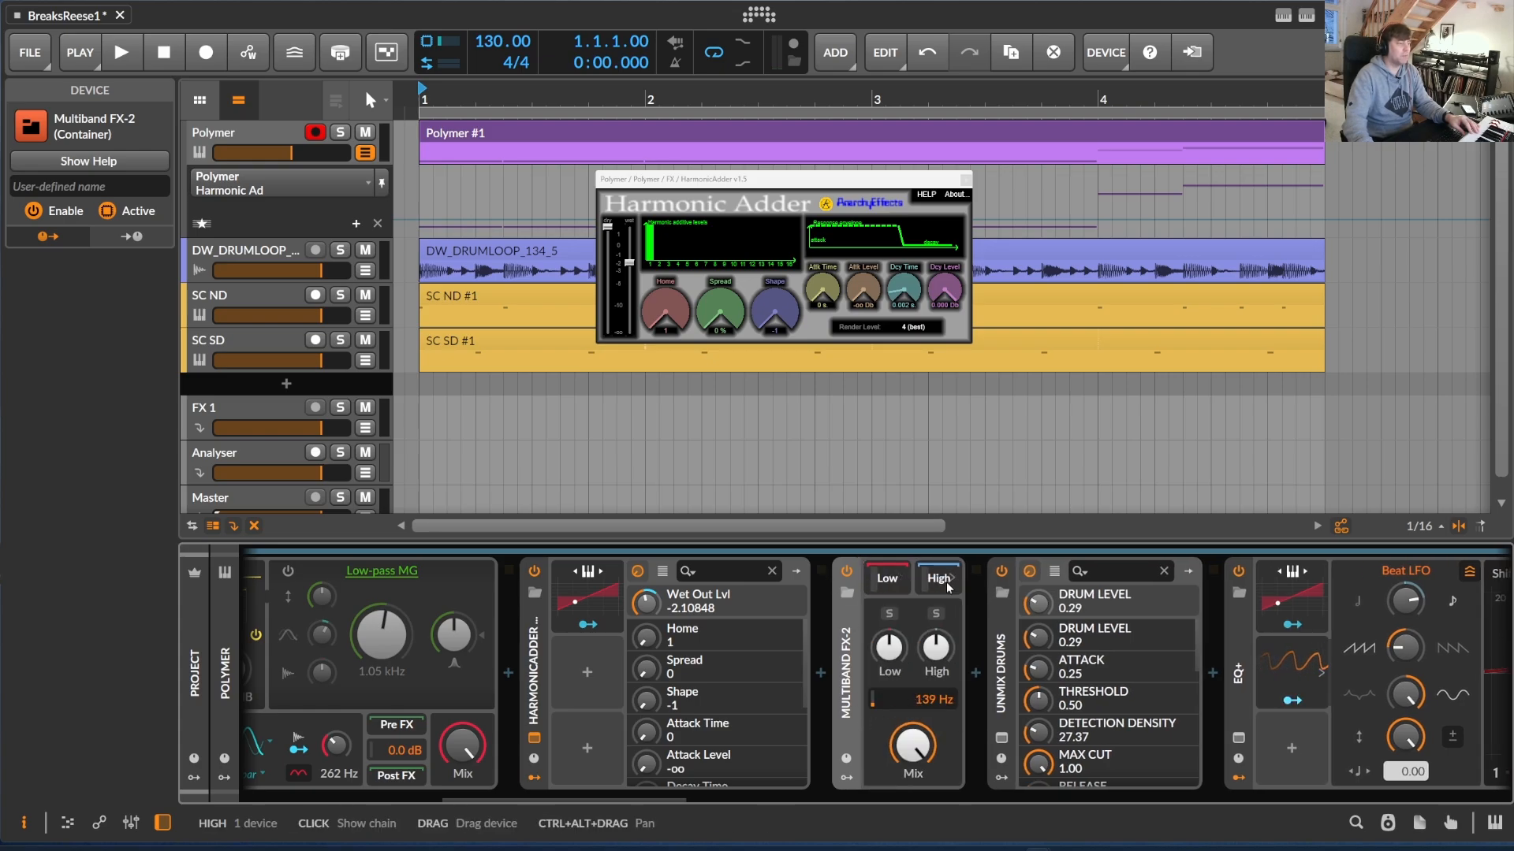
click(905, 577)
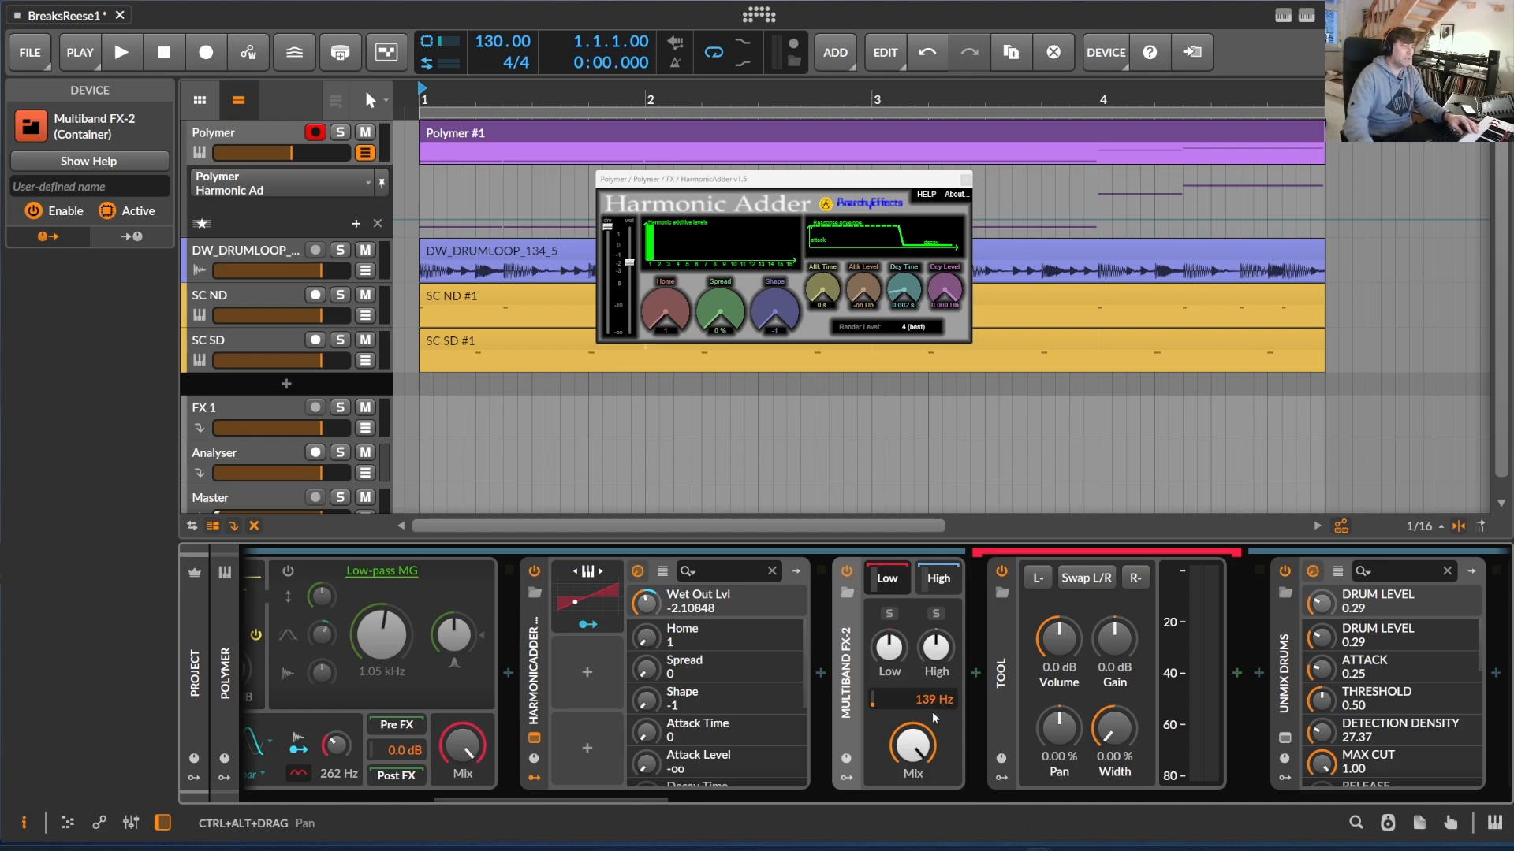
click(954, 581)
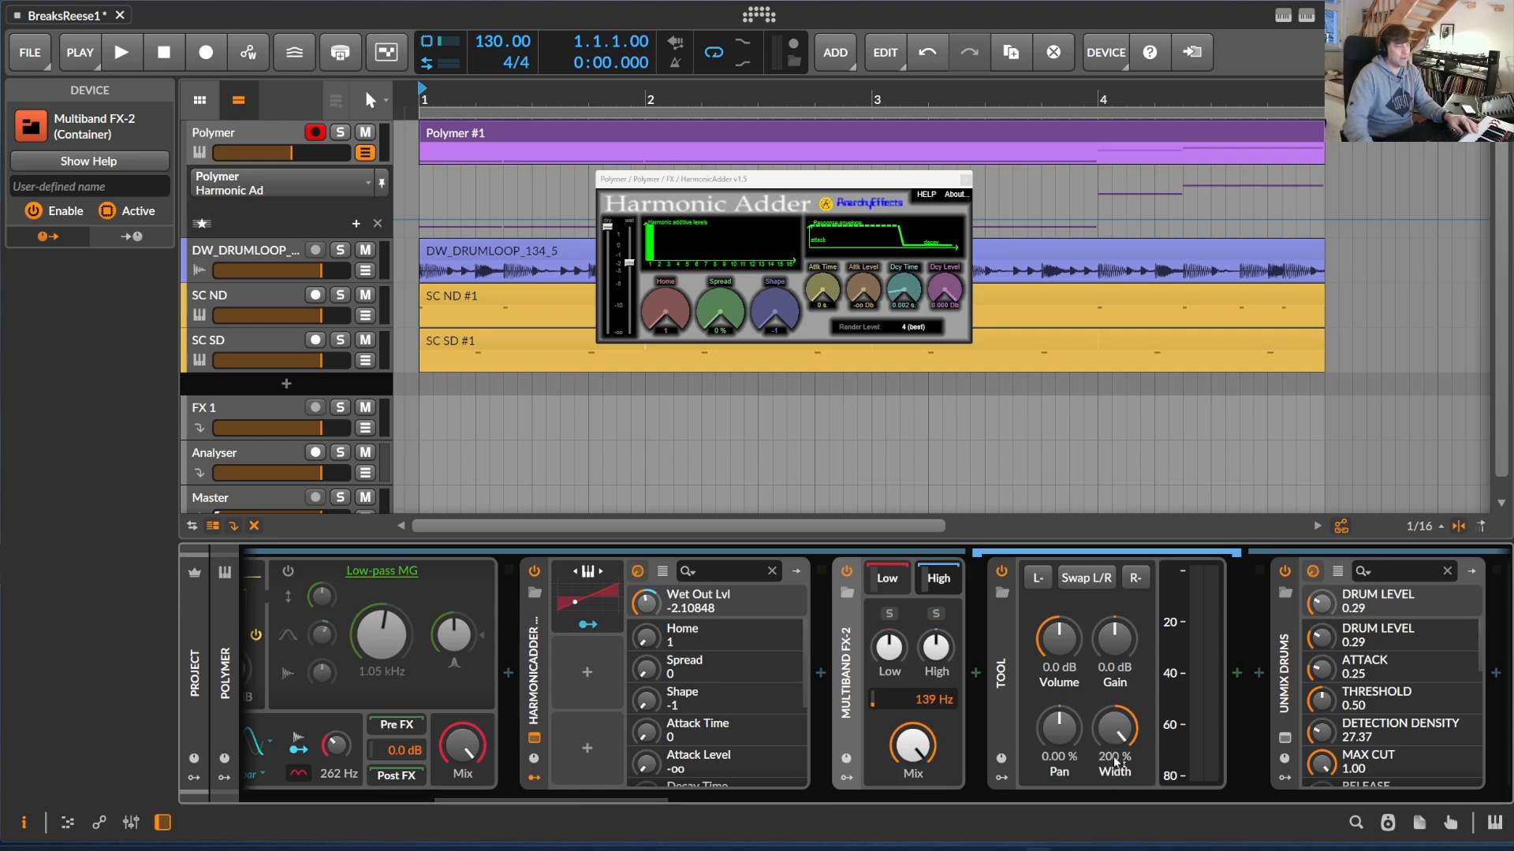
Open the UNMIX DRUMS plug-in's own interface and place it over the arrangement, clear of the device chain
scroll(651, 798, right, 7)
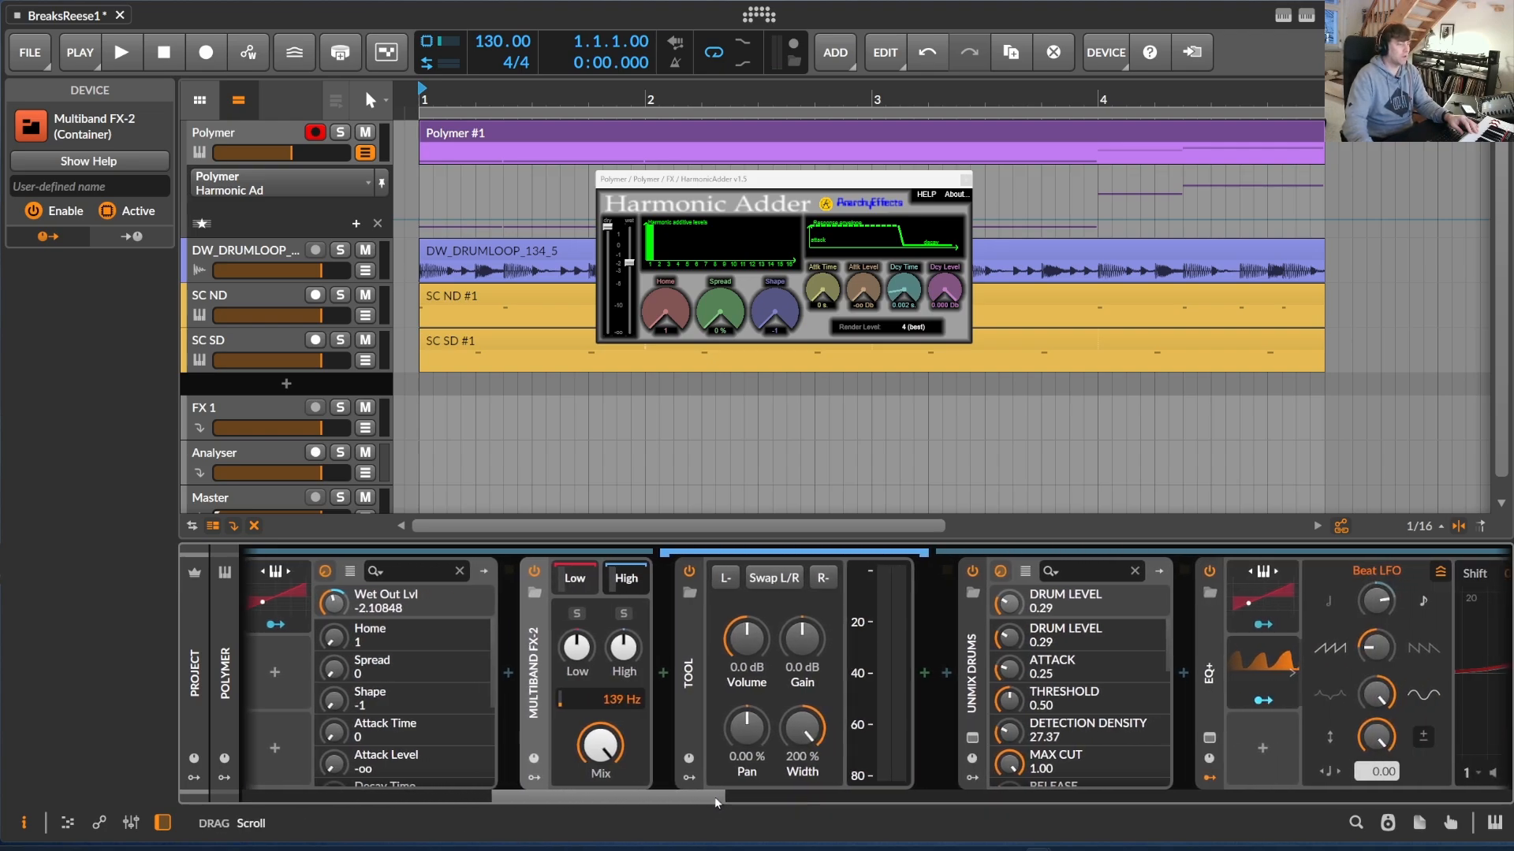
click(729, 737)
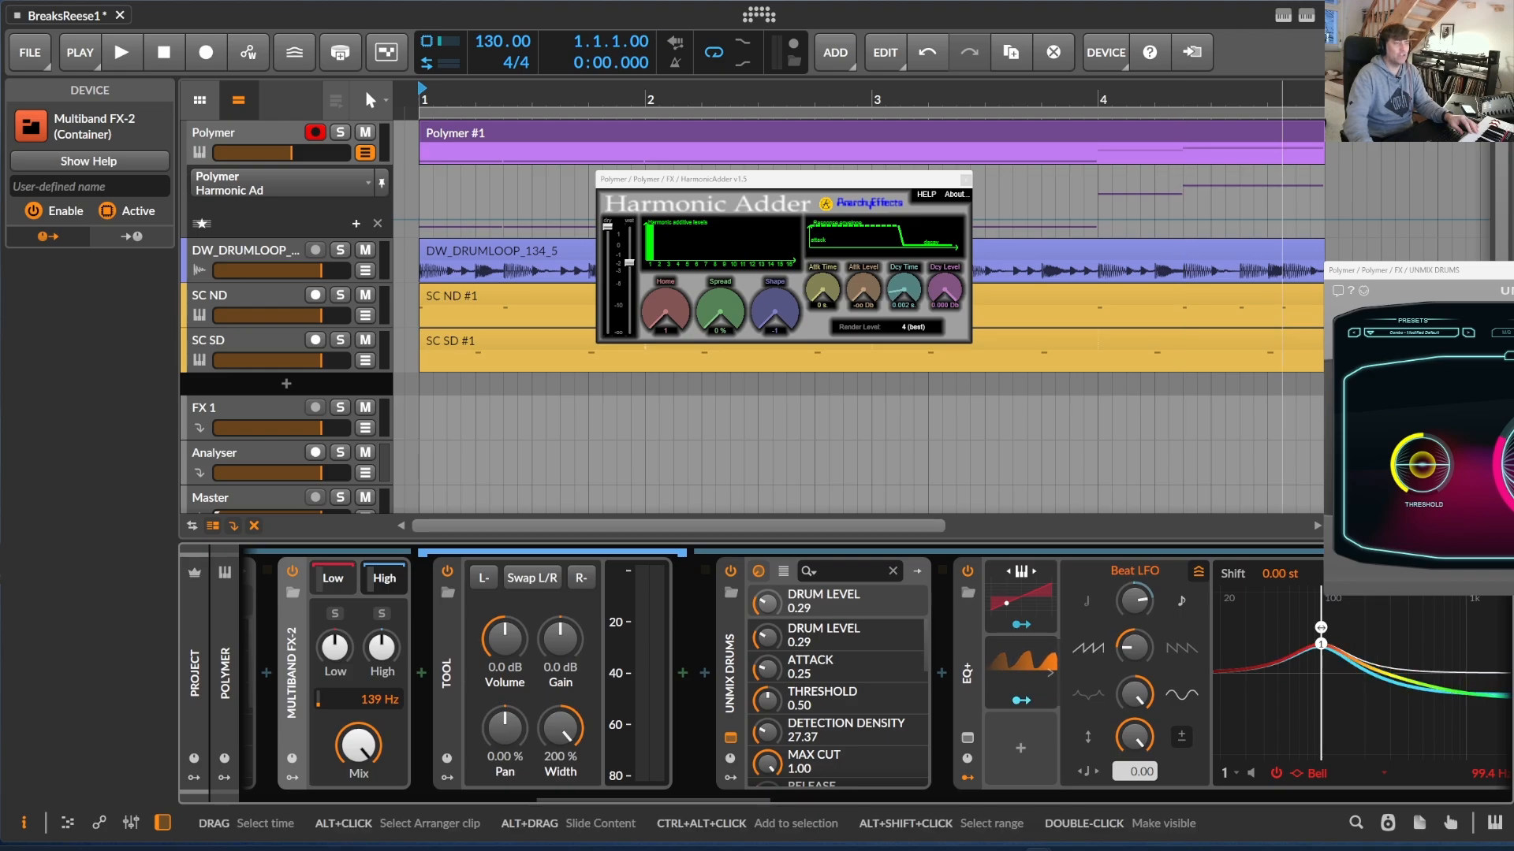
drag(874, 188, 497, 141)
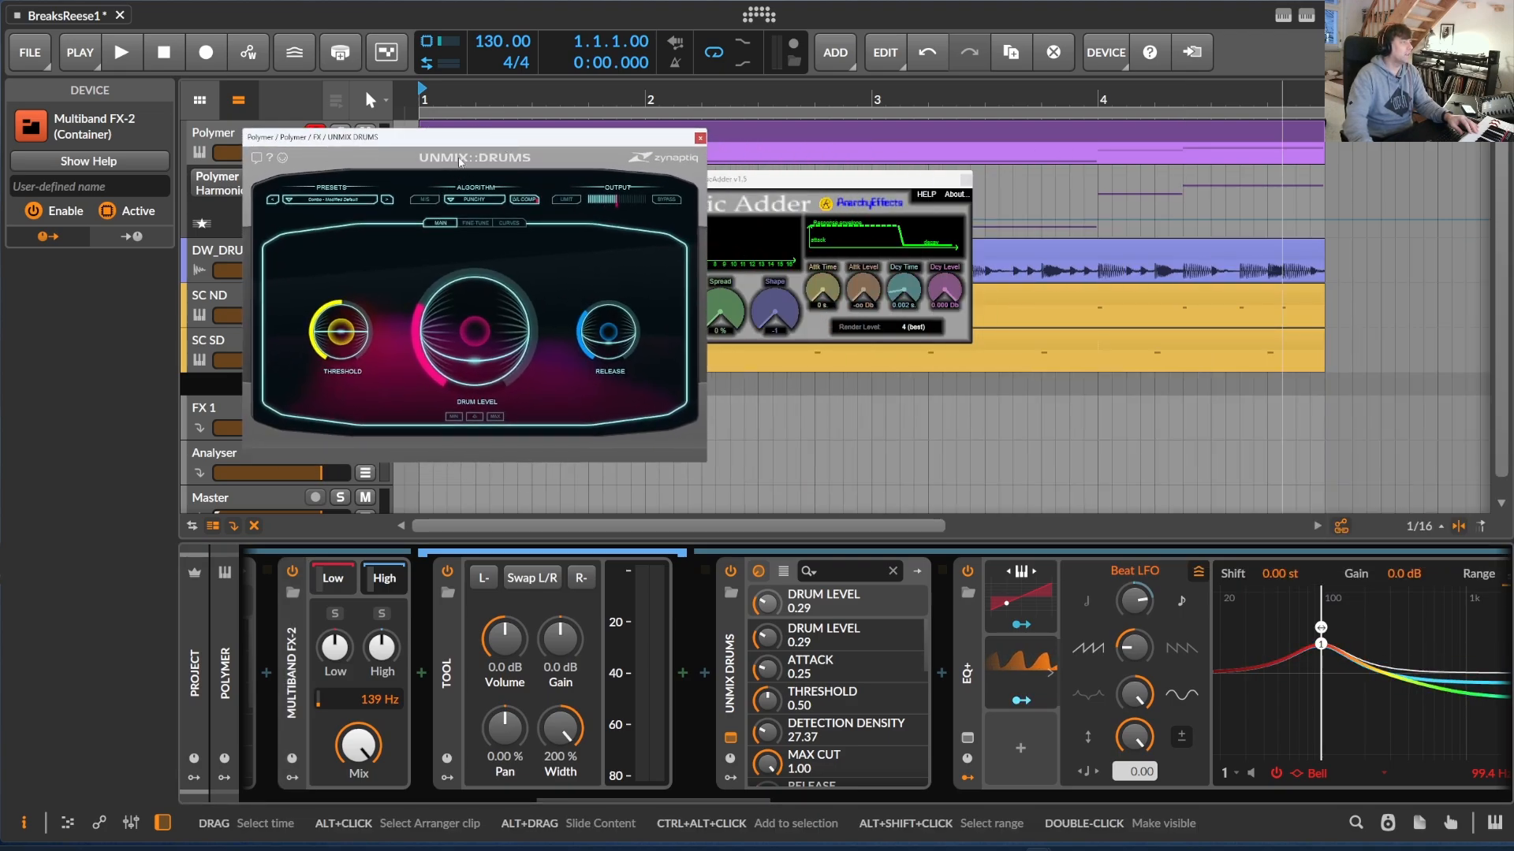
drag(504, 149, 708, 160)
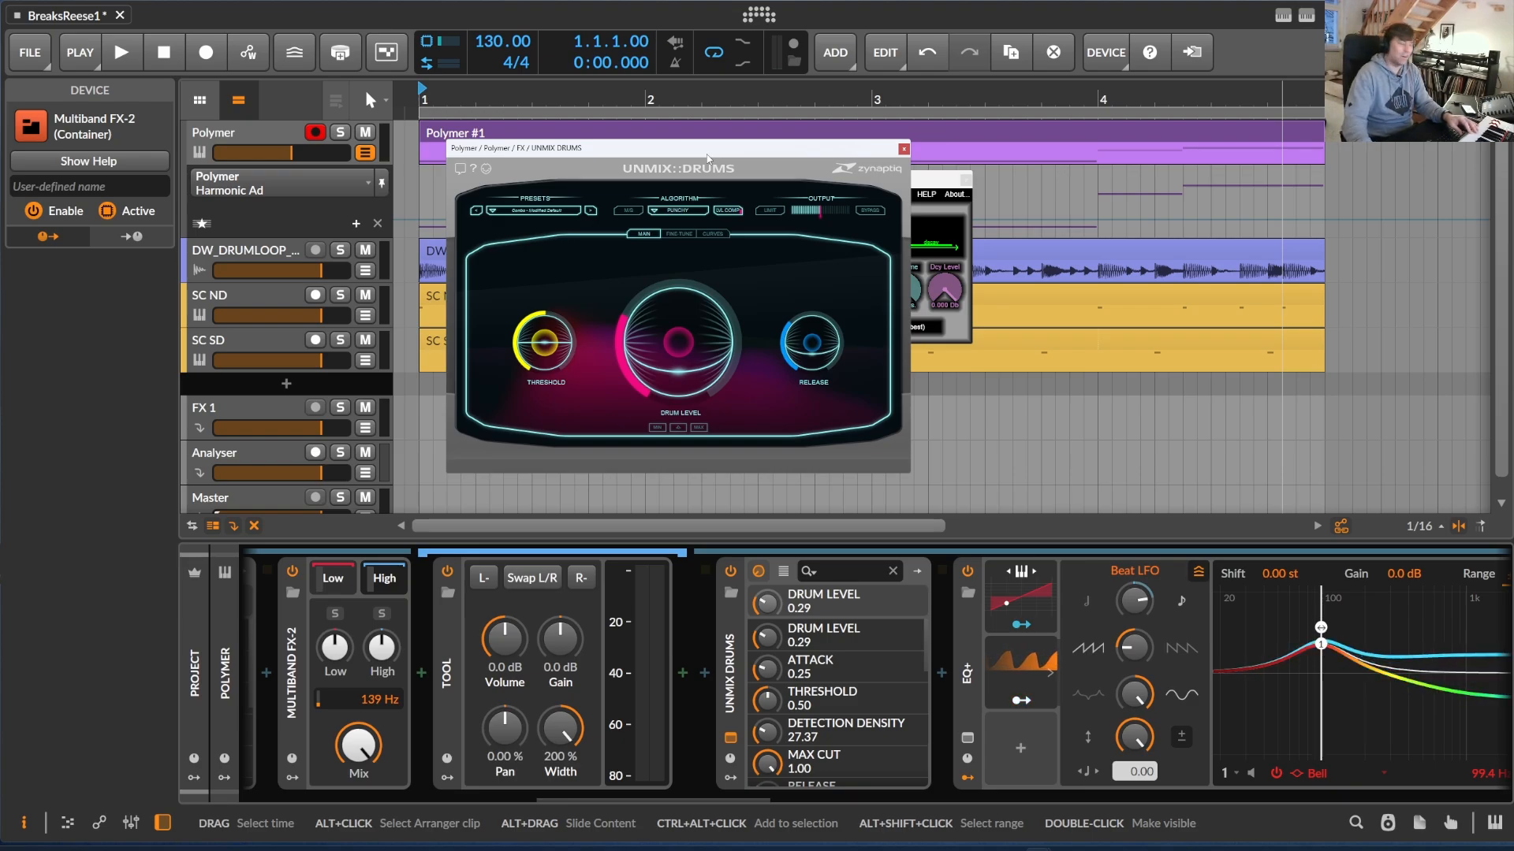
drag(707, 158, 644, 164)
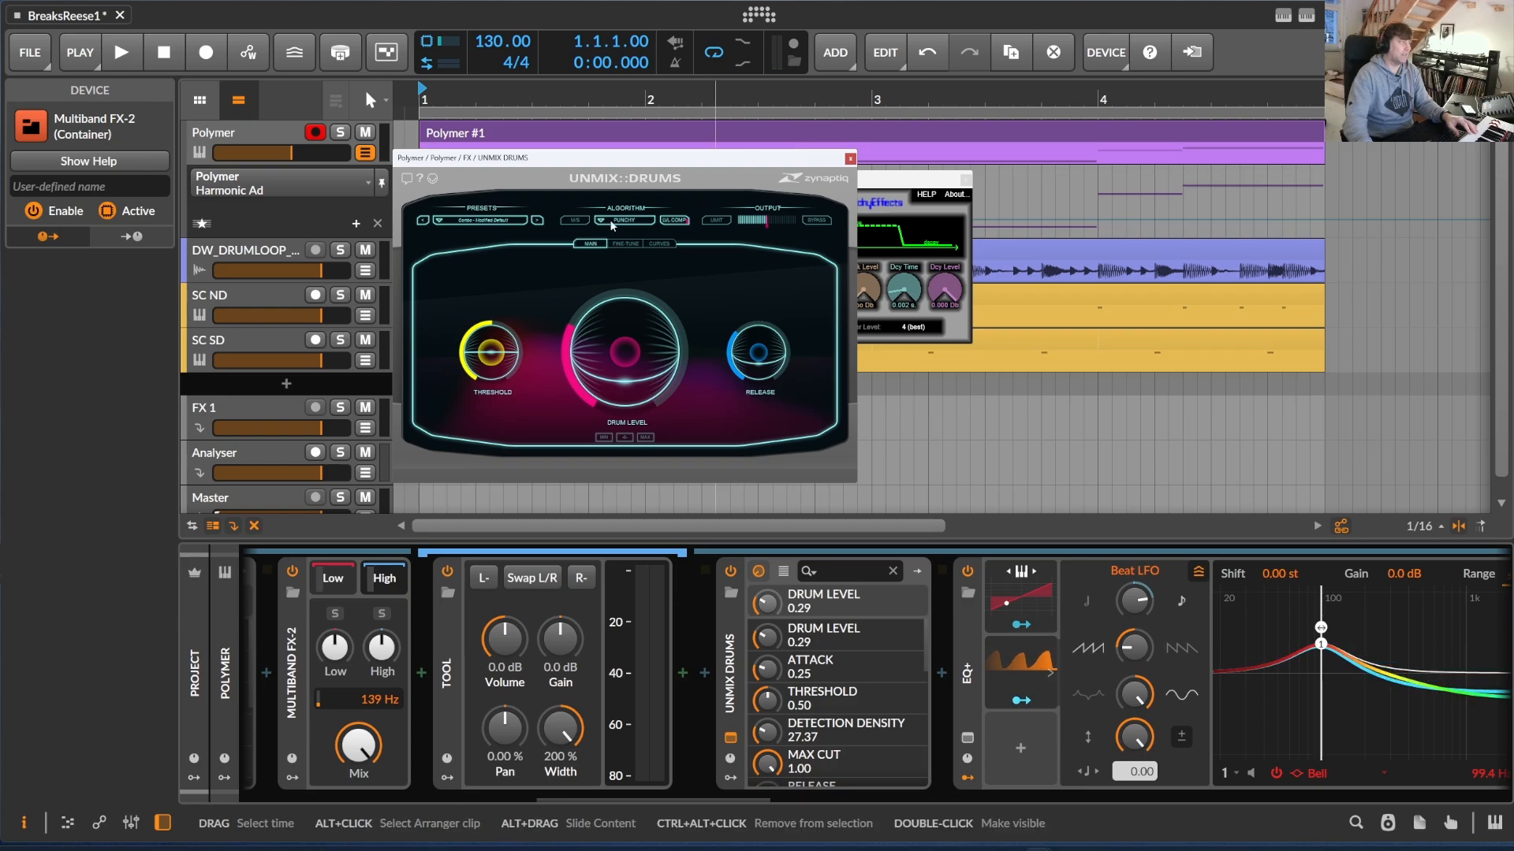
drag(682, 162, 671, 160)
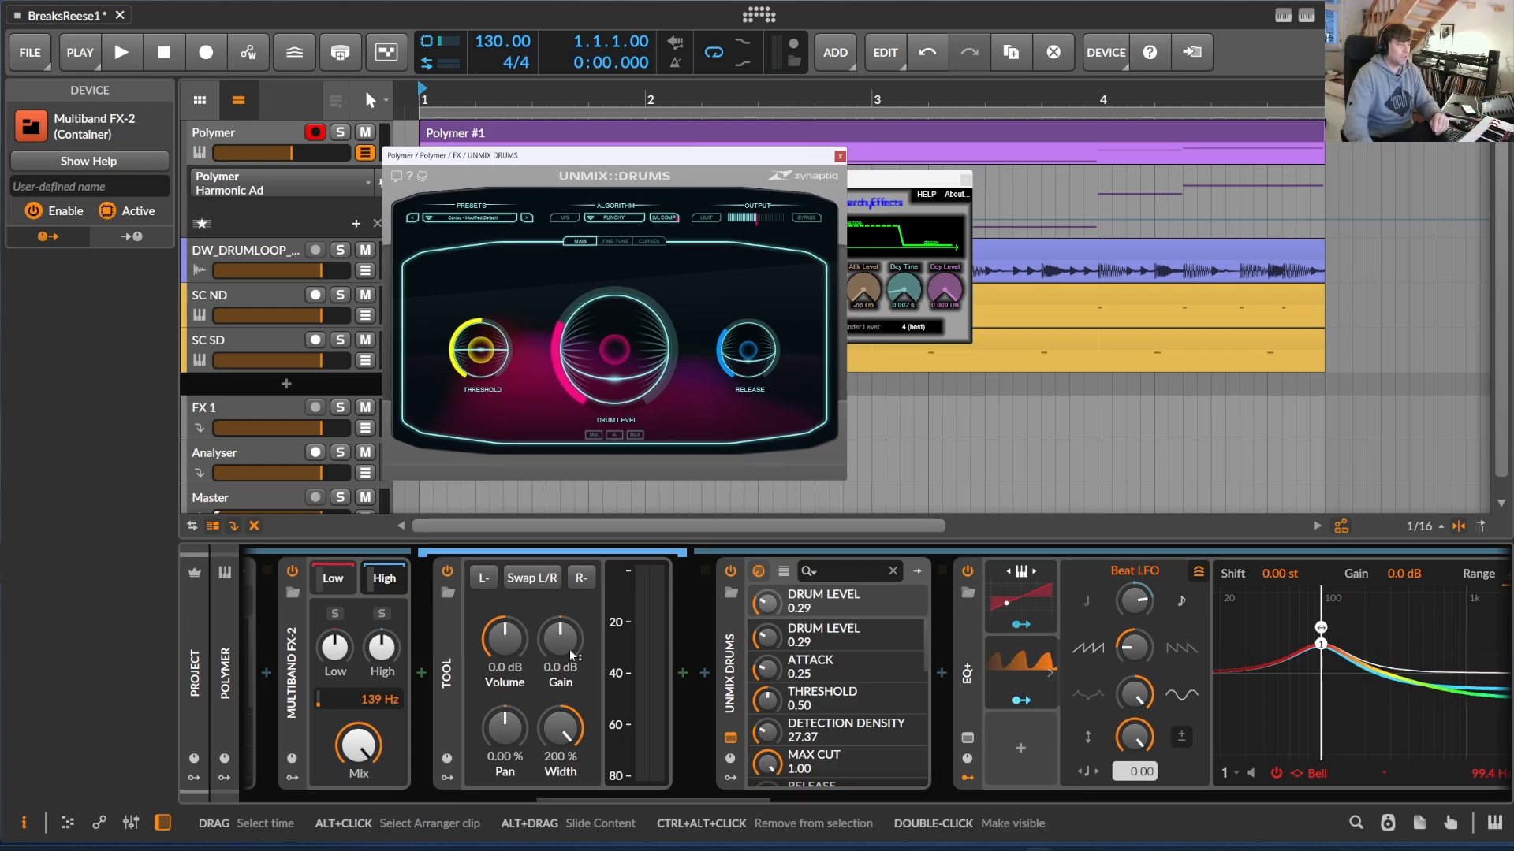
Switch UNMIX DRUMS off and on again, and raise its drum level to 0.67
drag(630, 798, 670, 801)
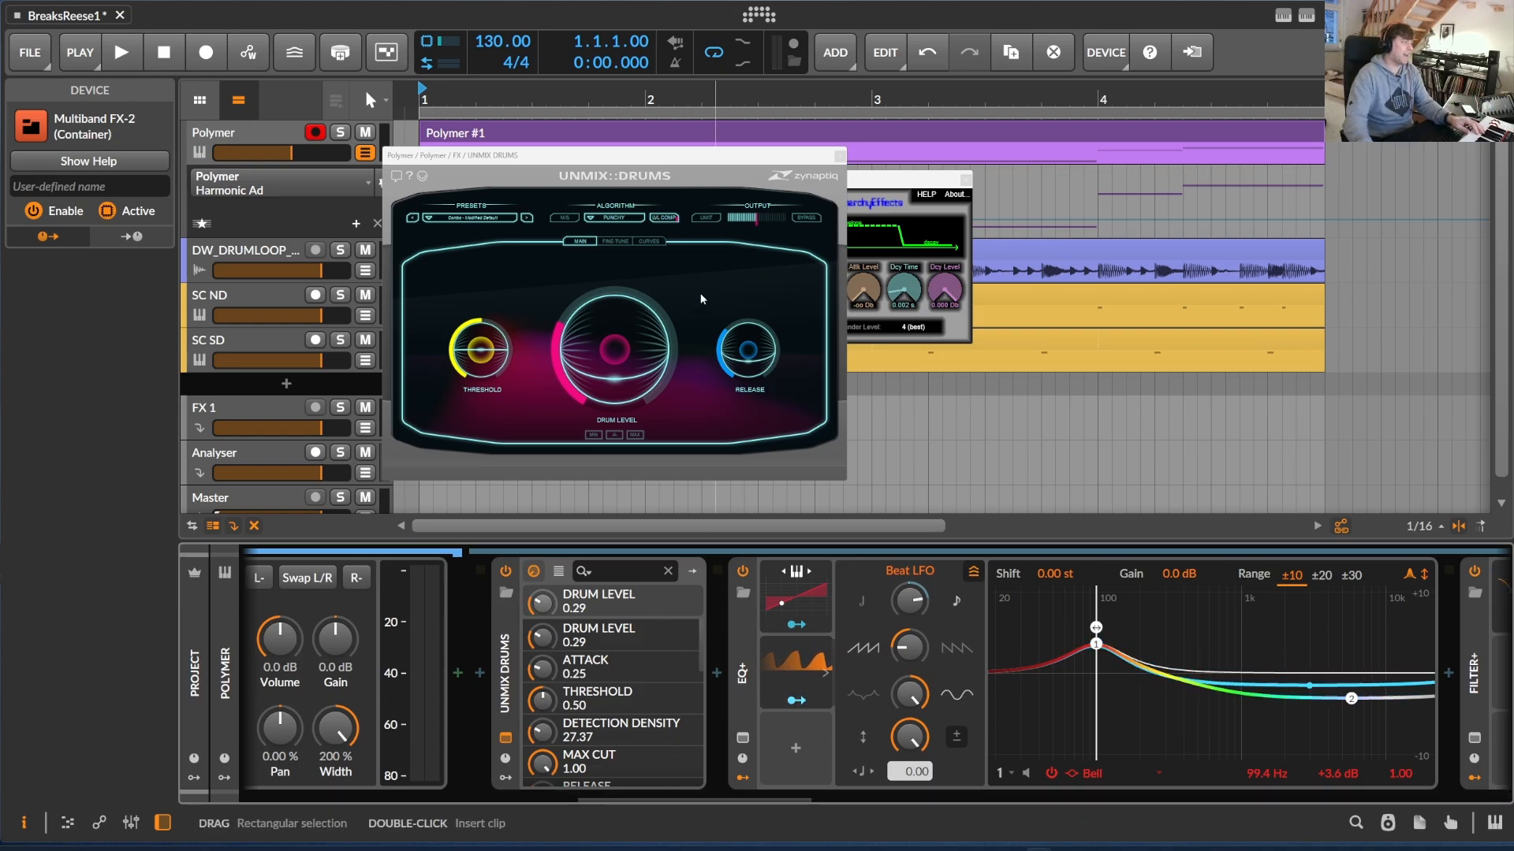
mouse_move(629, 398)
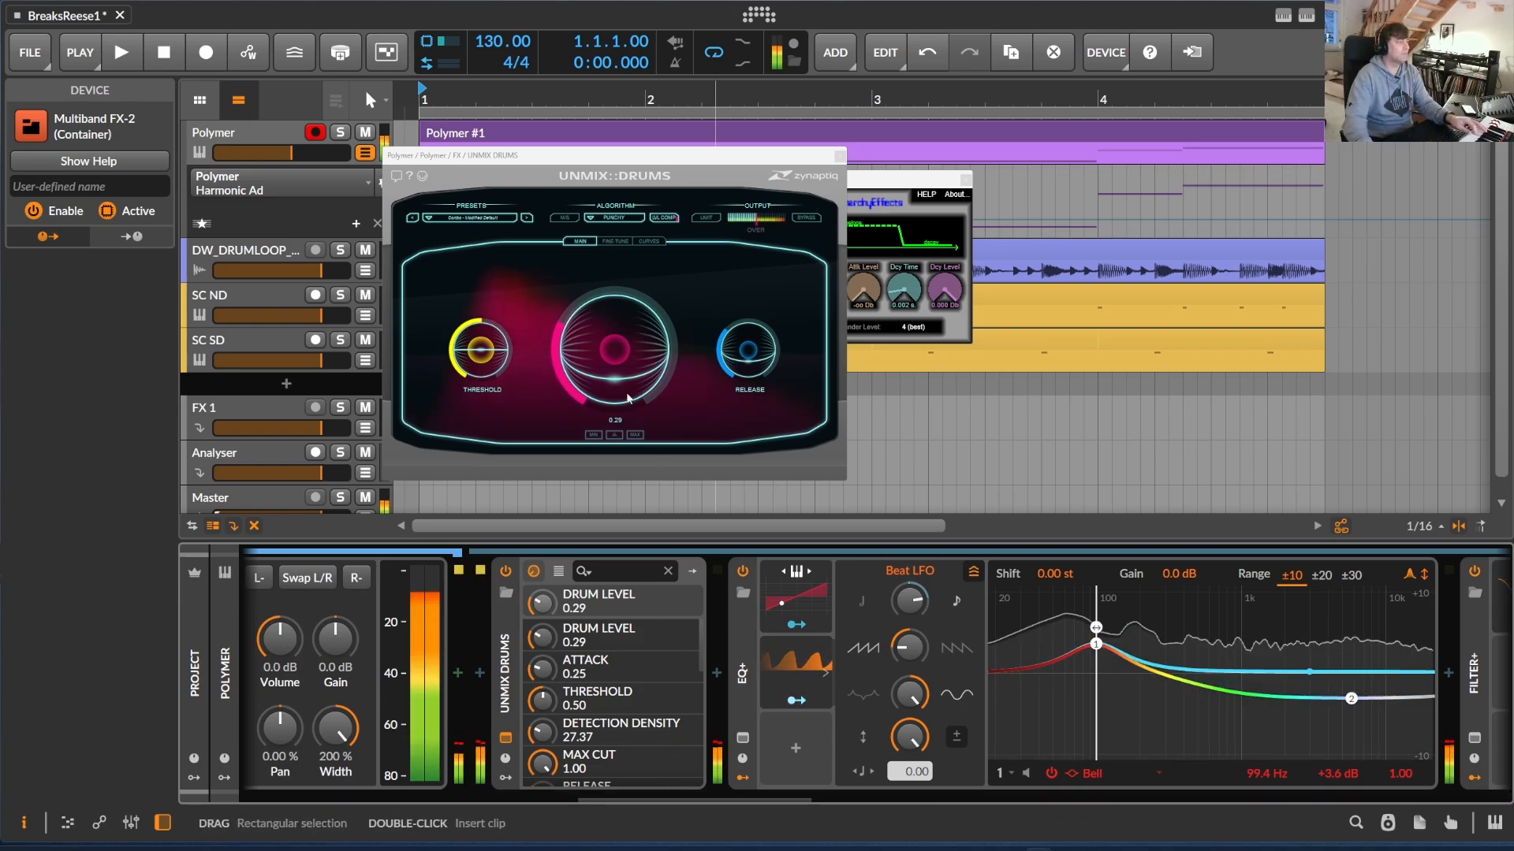
click(506, 572)
click(507, 573)
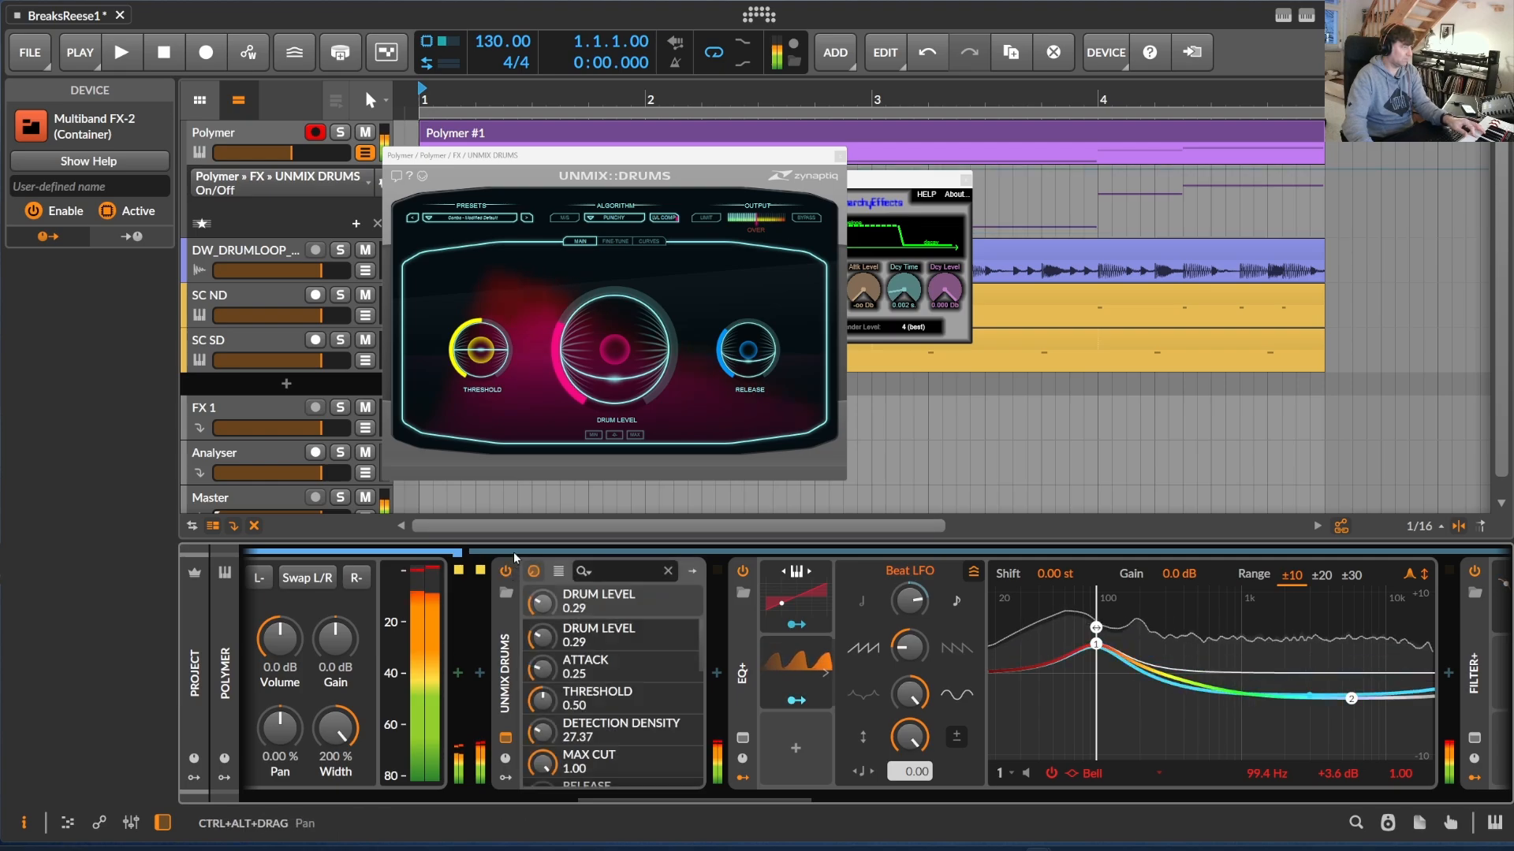
drag(624, 399, 635, 370)
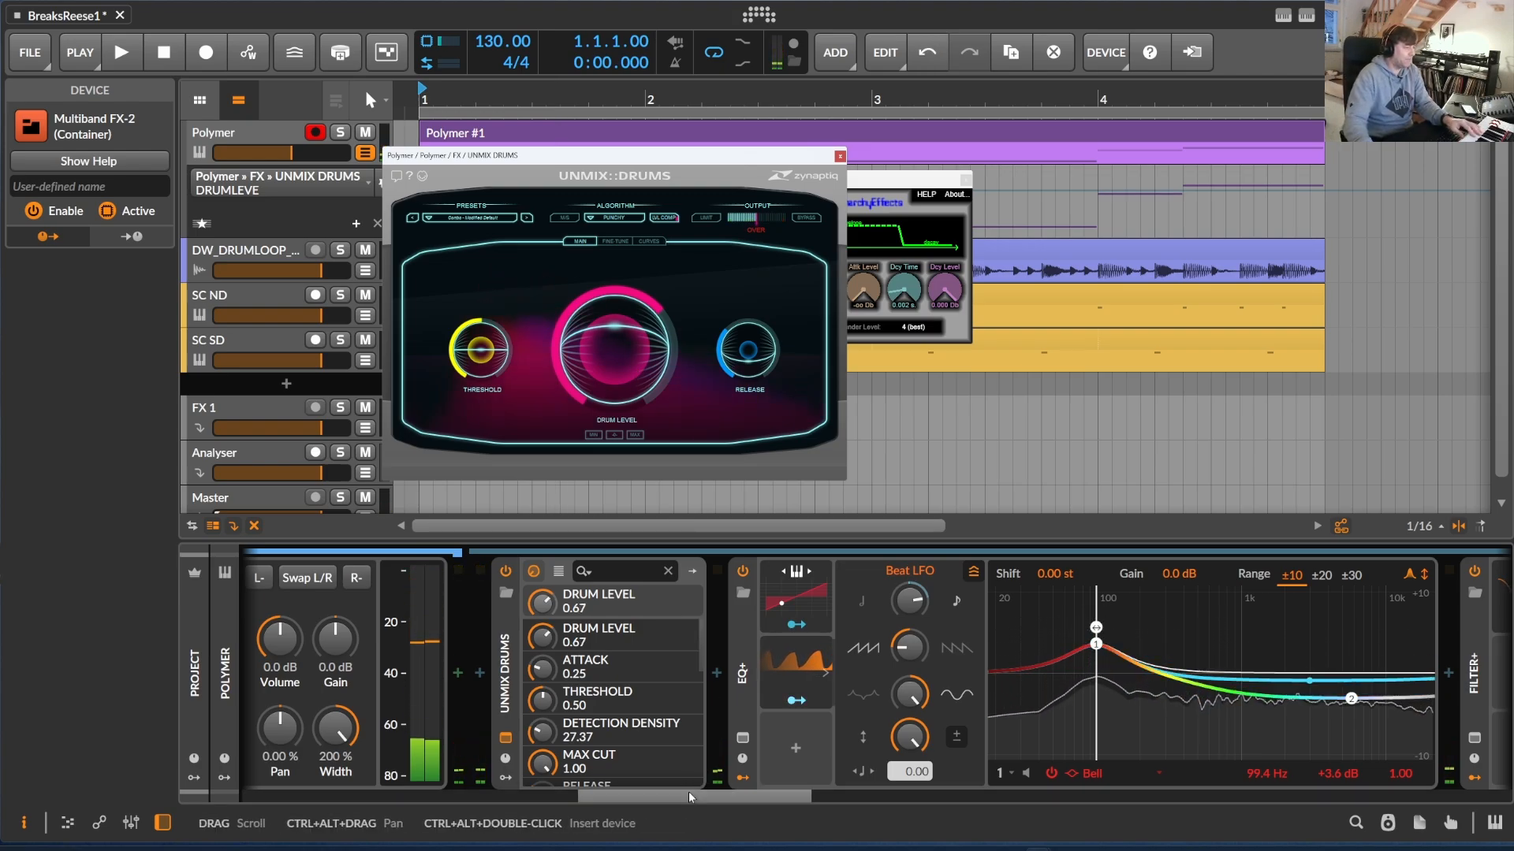
Inspect the EQ+ after UNMIX DRUMS and its Beat LFO, and expand the LFO modulator in the following Filter+
drag(686, 800, 739, 798)
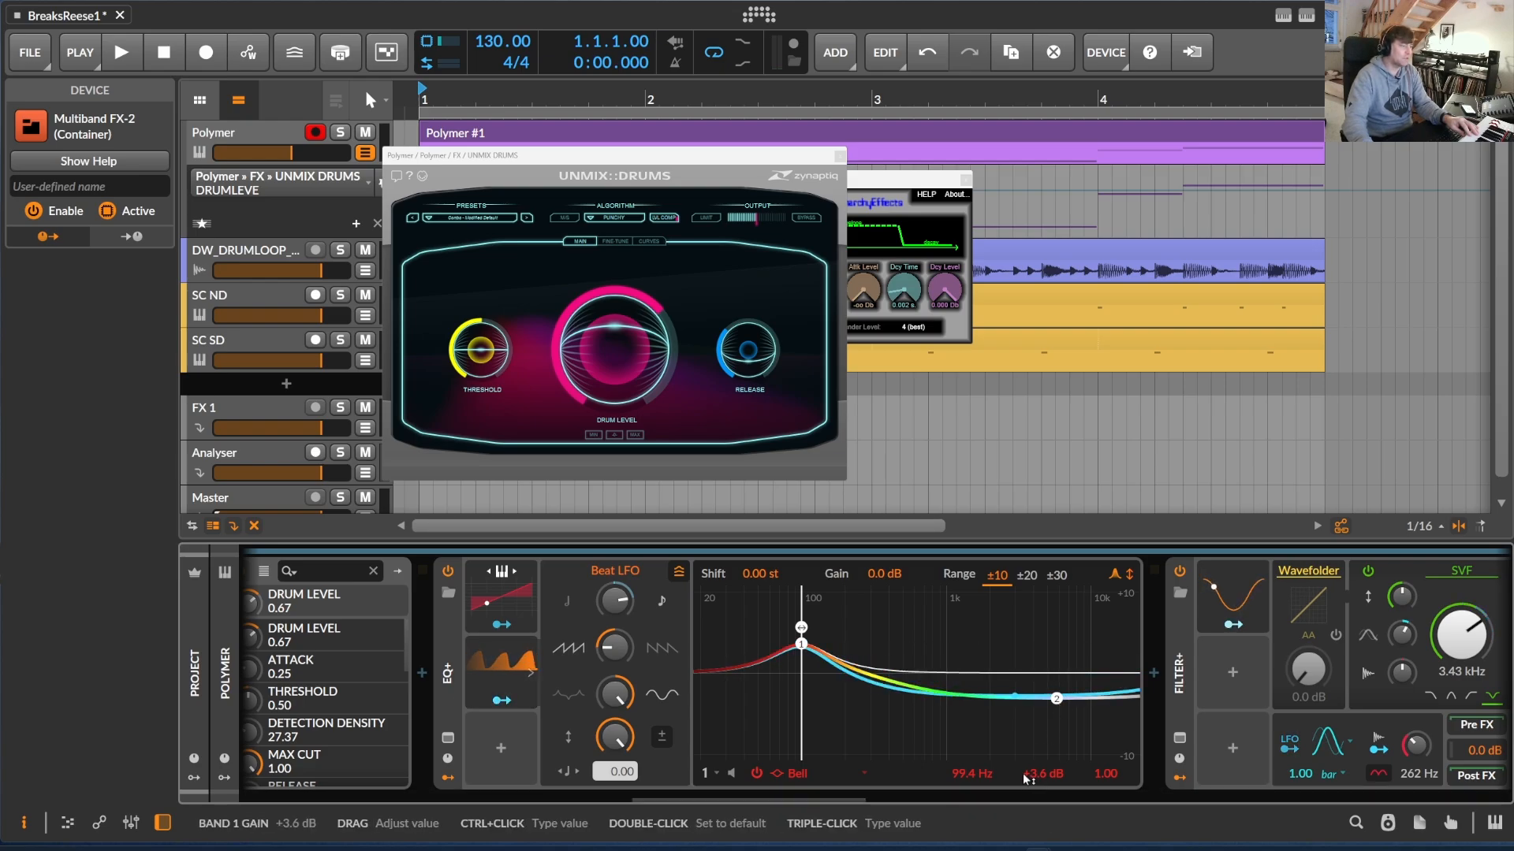
click(619, 645)
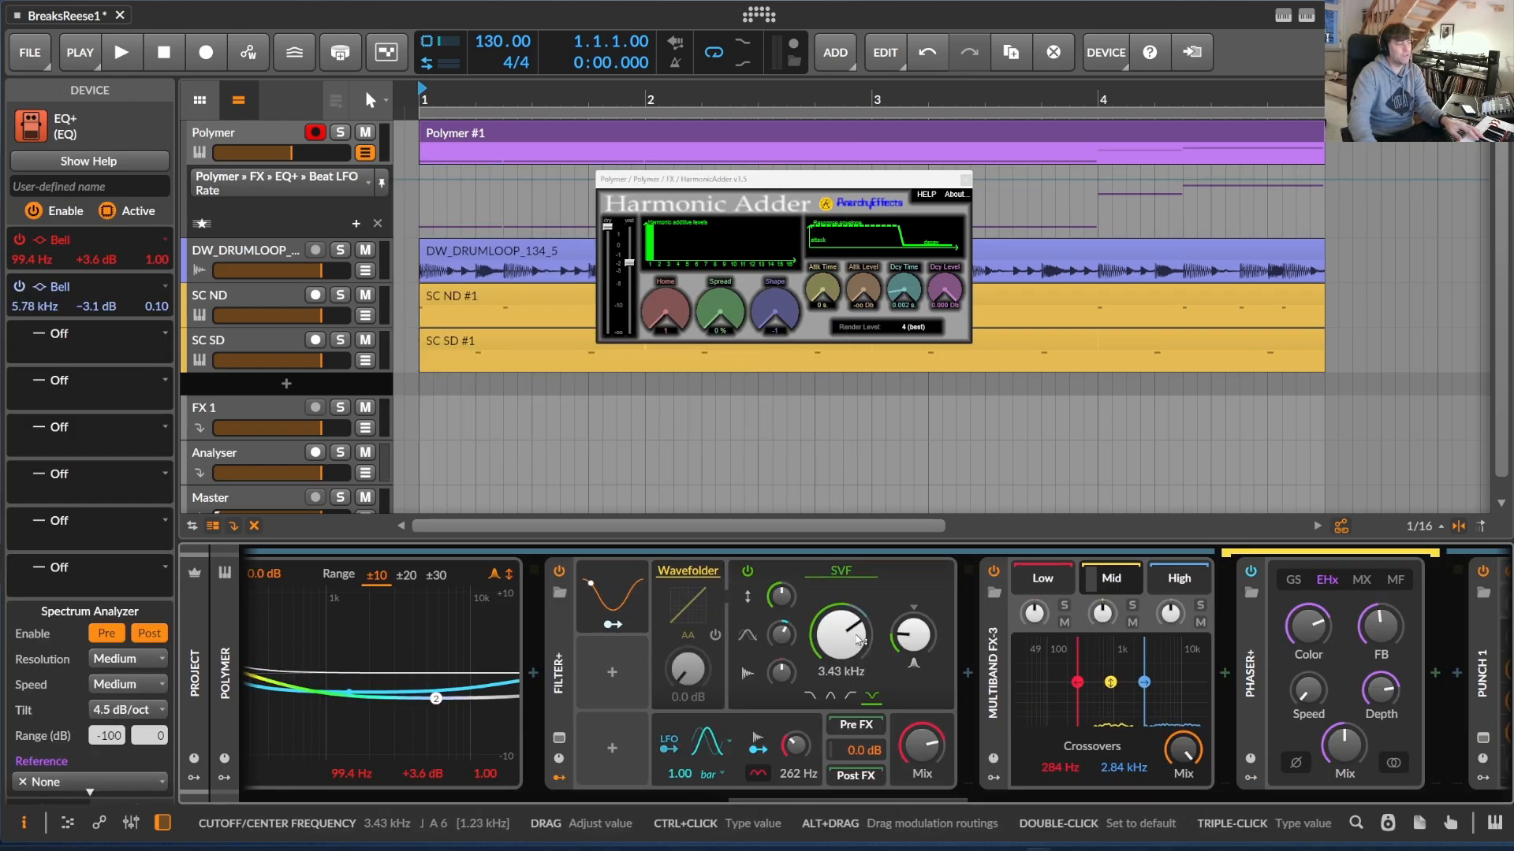
click(641, 603)
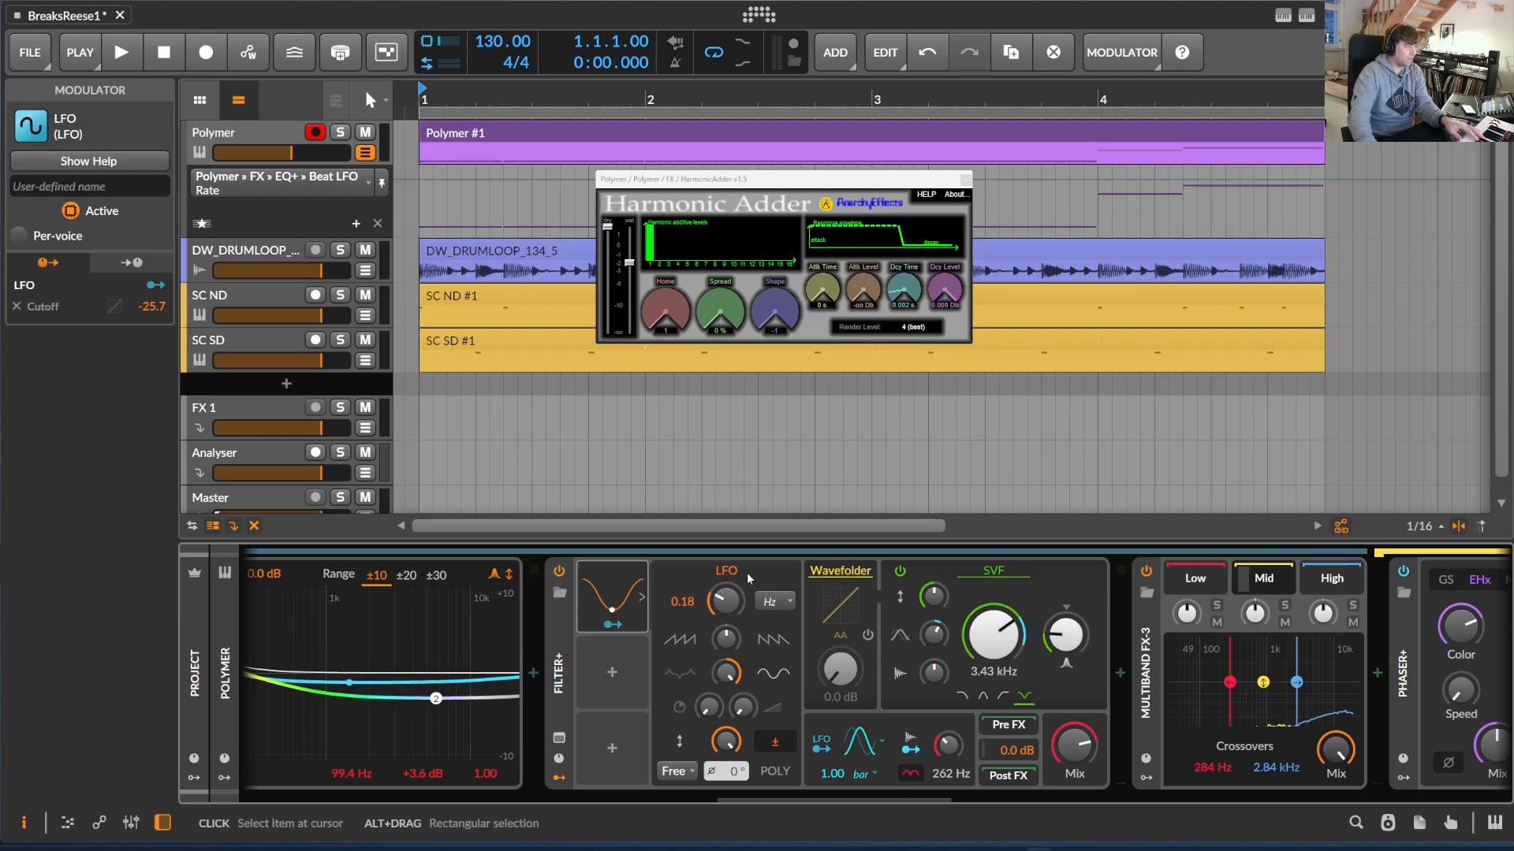
Inspect the Multiband FX-3 container and the Phaser+ in its Mid band
scroll(862, 641, down, 4)
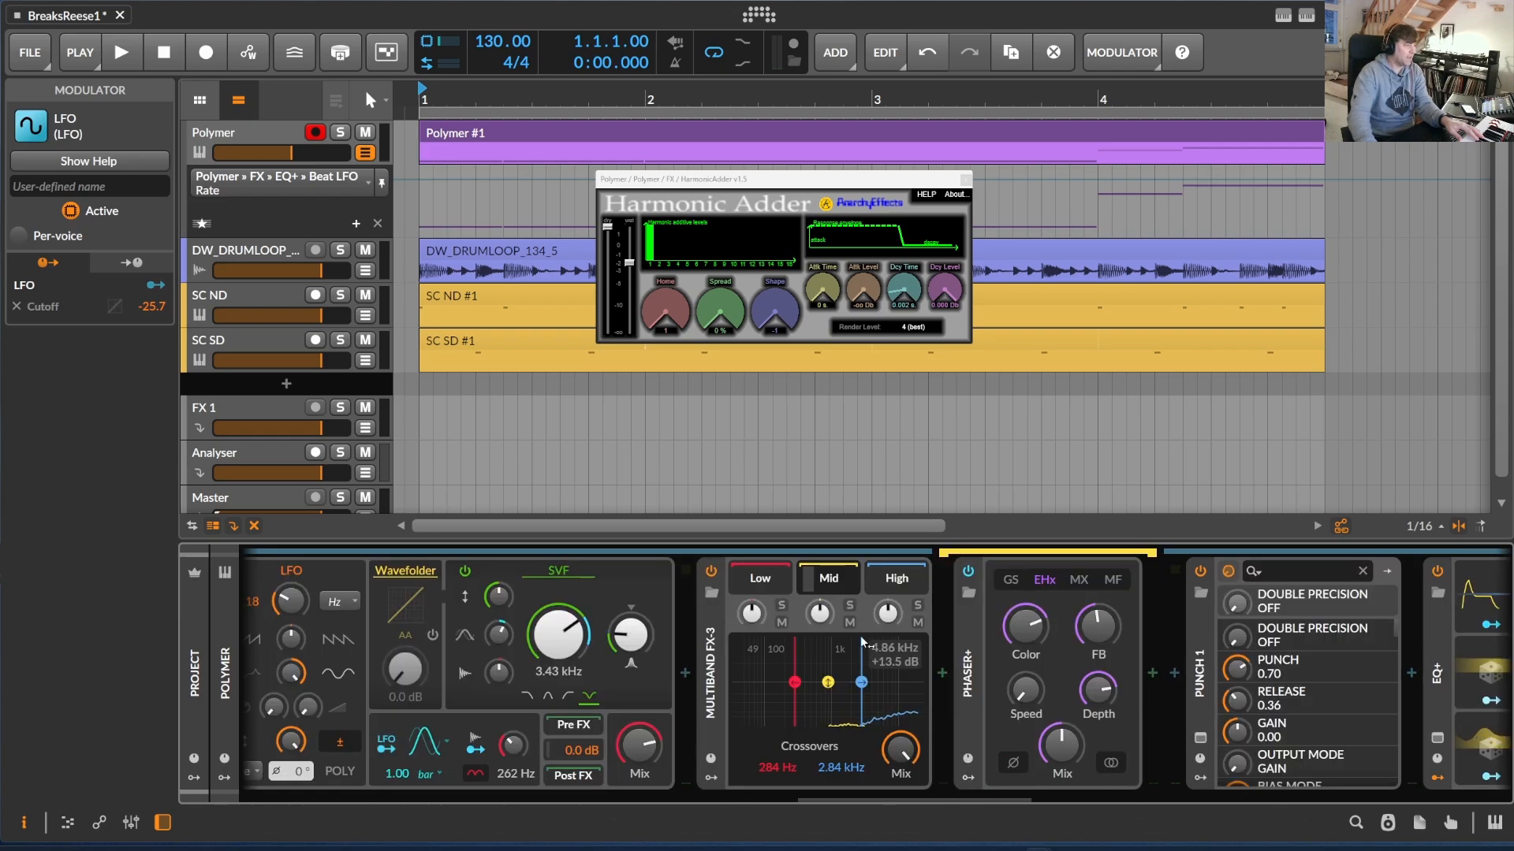
click(713, 623)
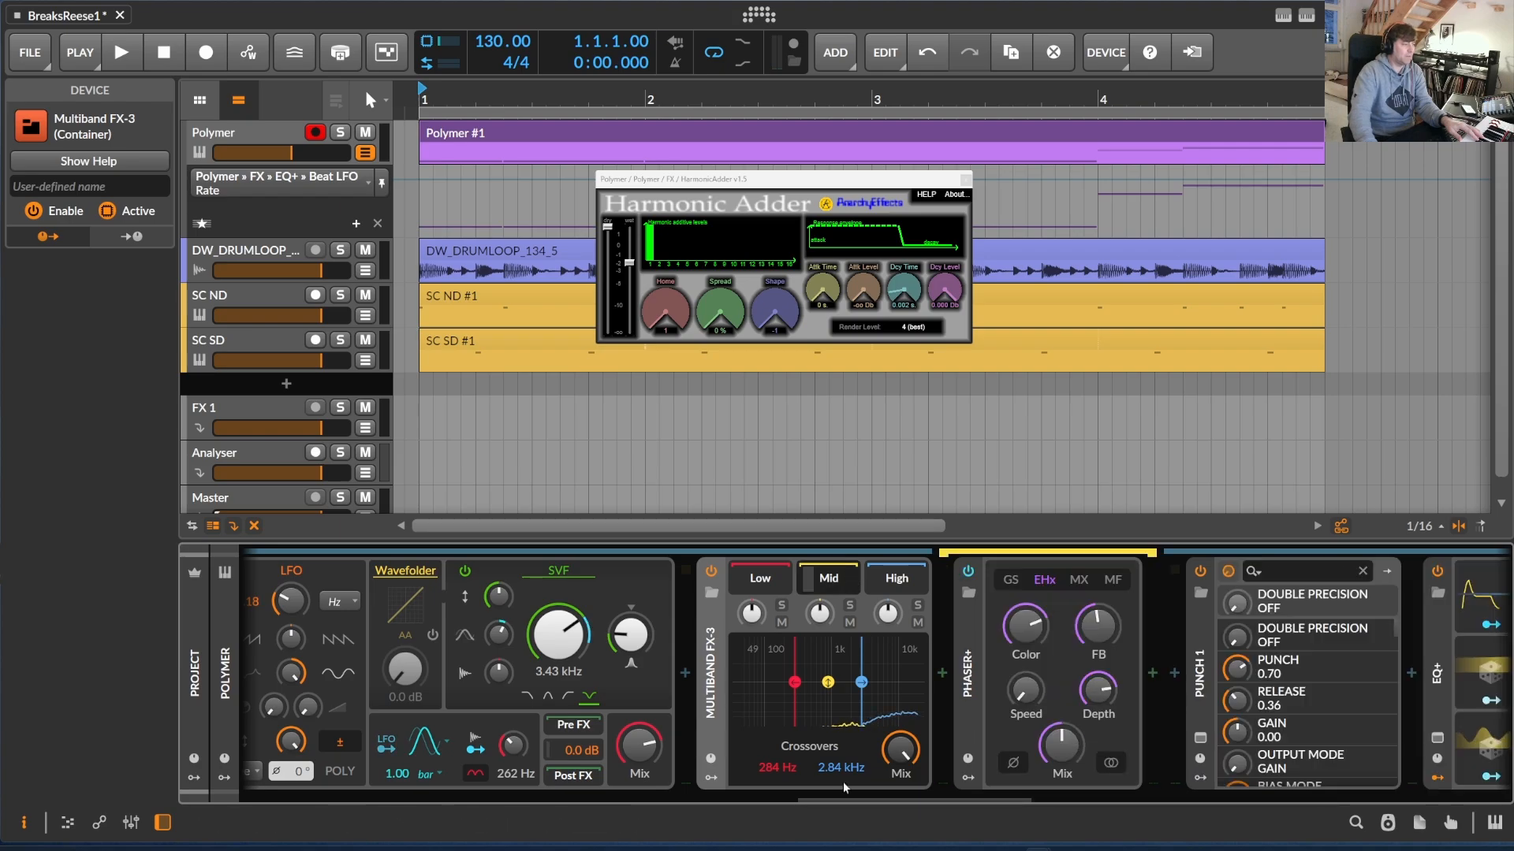
scroll(834, 792, down, 3)
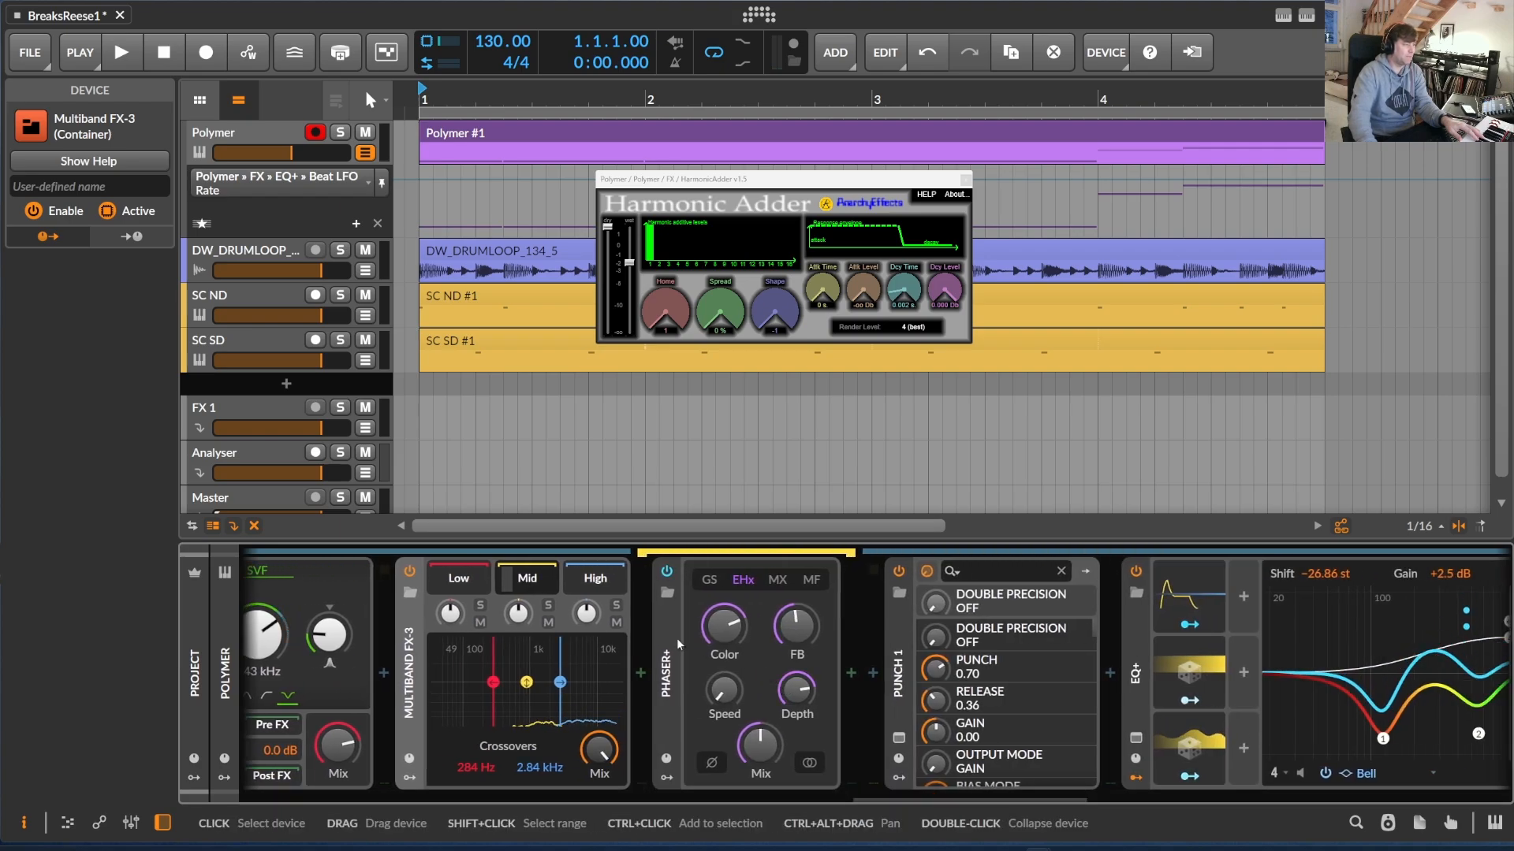
Open the PUNCH 1 plug-in's own interface and place it over the arrangement, clear of the device chain
drag(931, 801, 1009, 797)
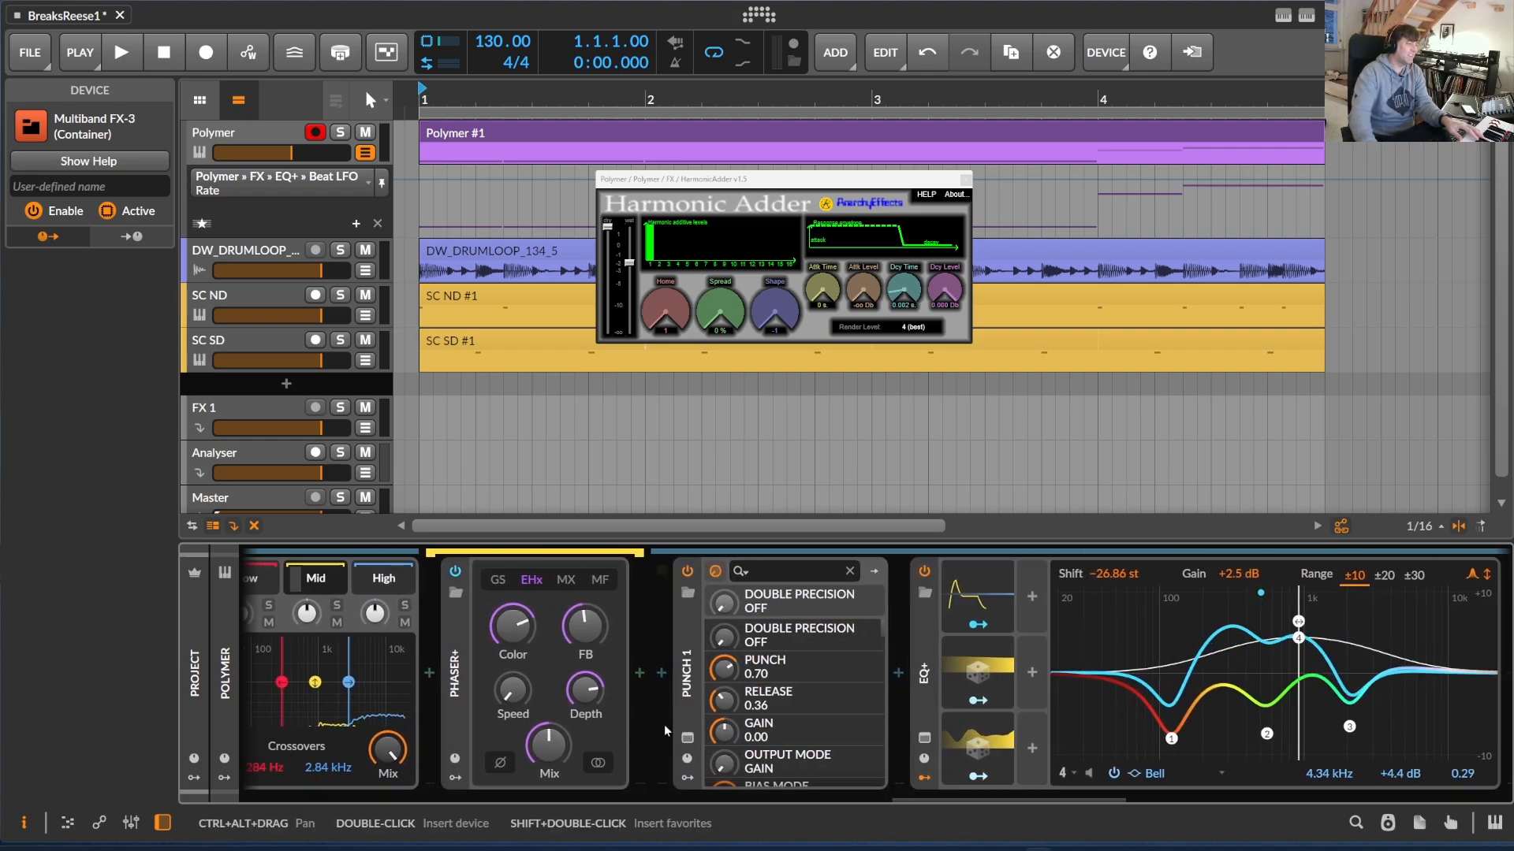
drag(1472, 260, 536, 134)
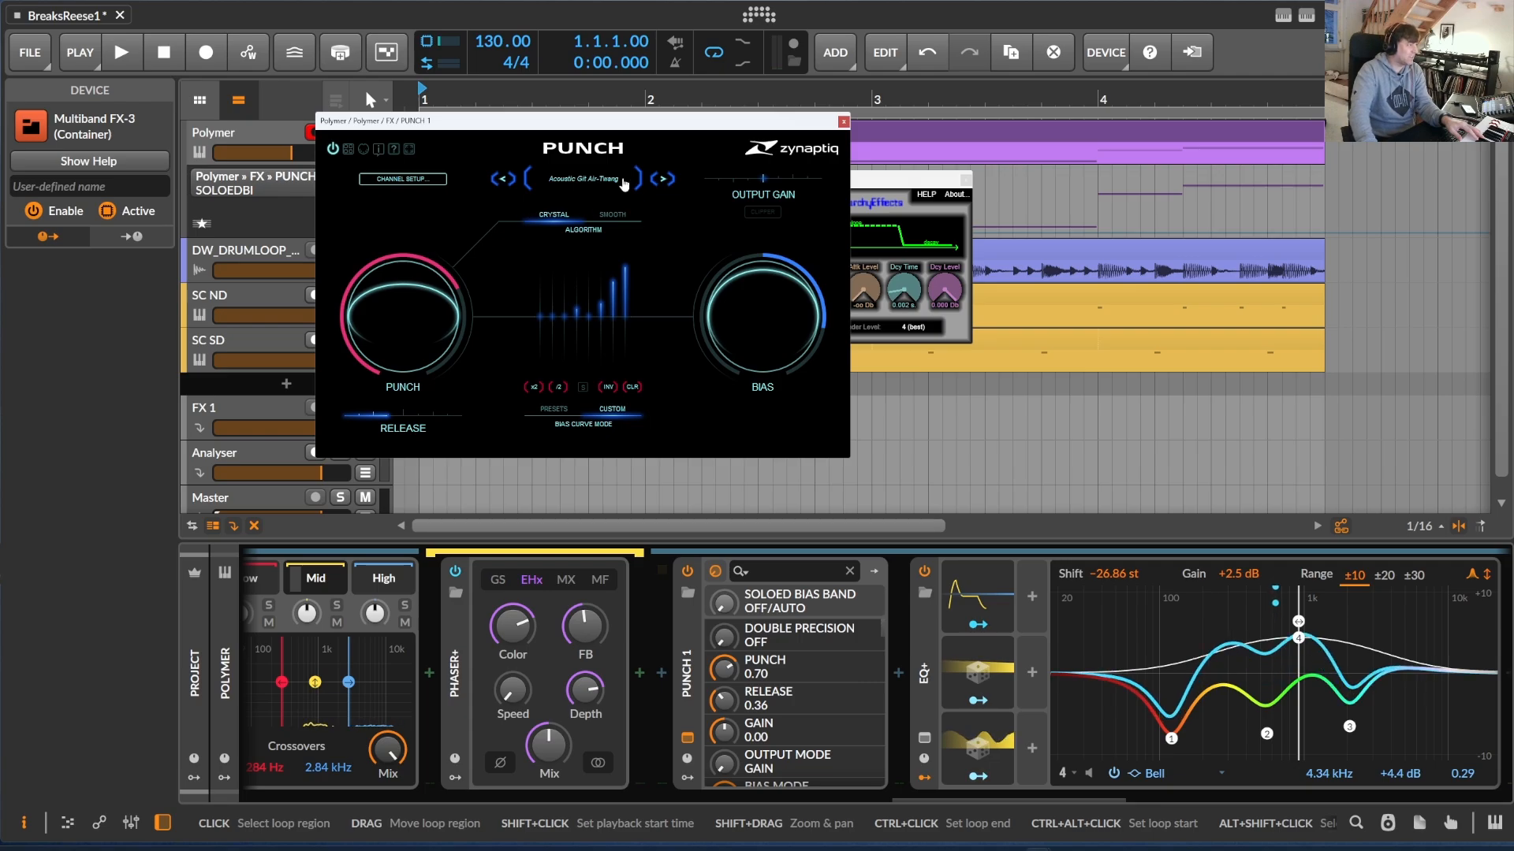
drag(667, 126, 755, 143)
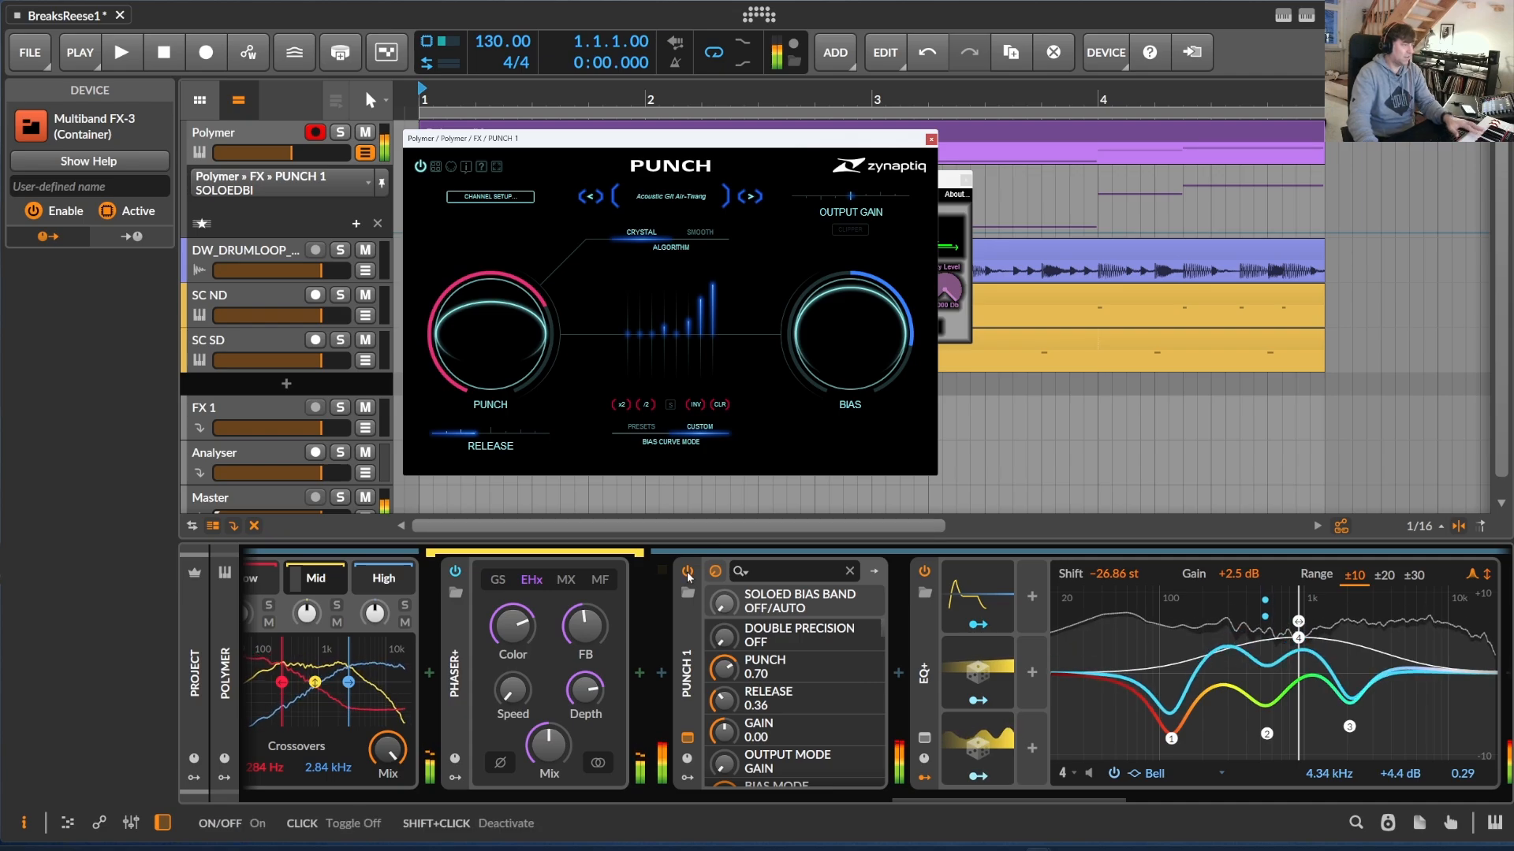
Switch PUNCH 1 off and on twice to compare the sound with and without it
click(688, 572)
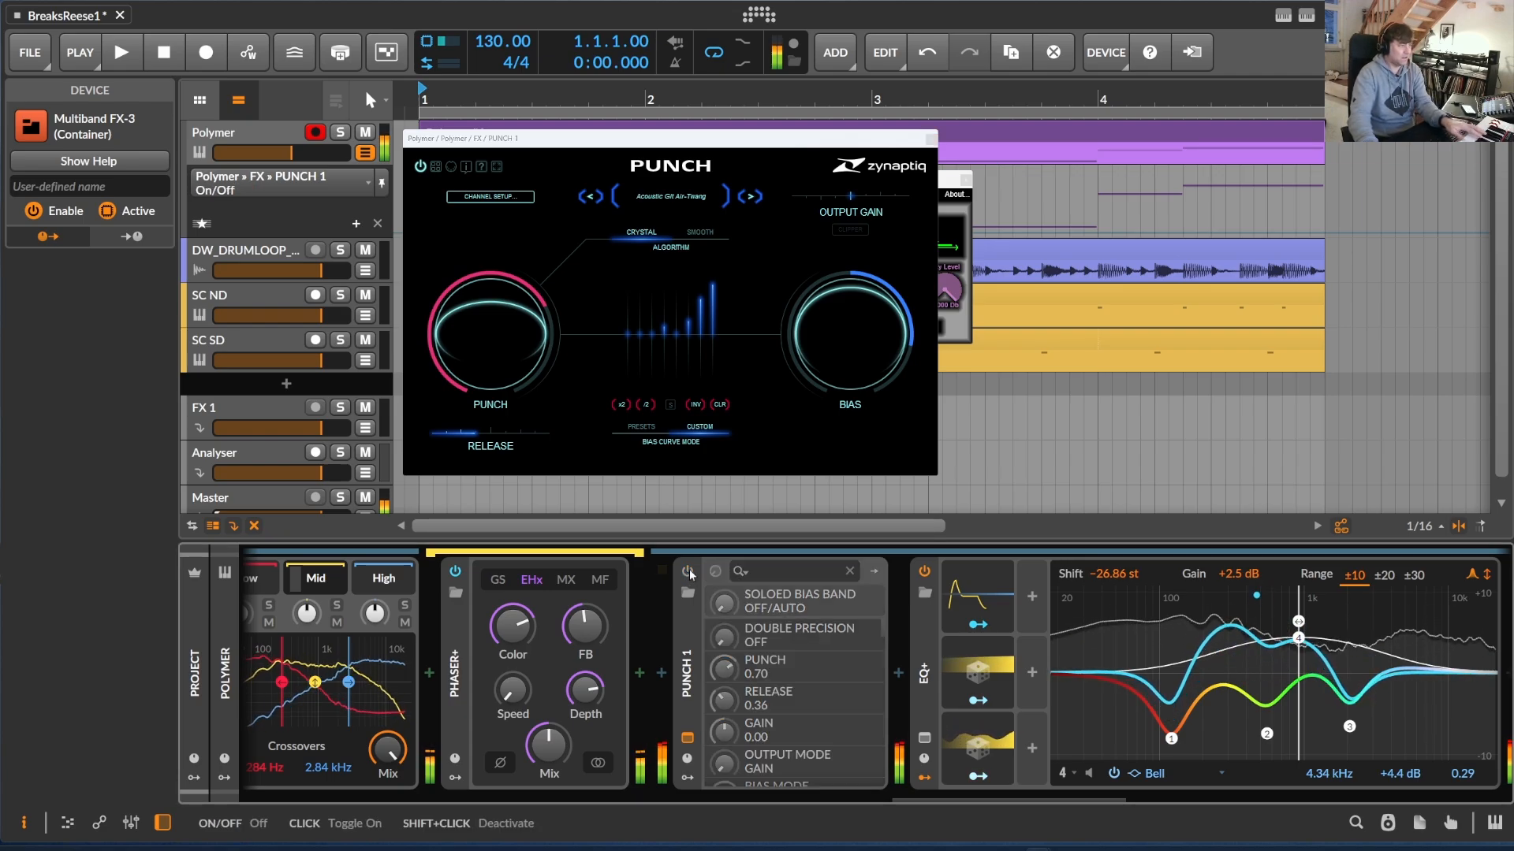
click(689, 572)
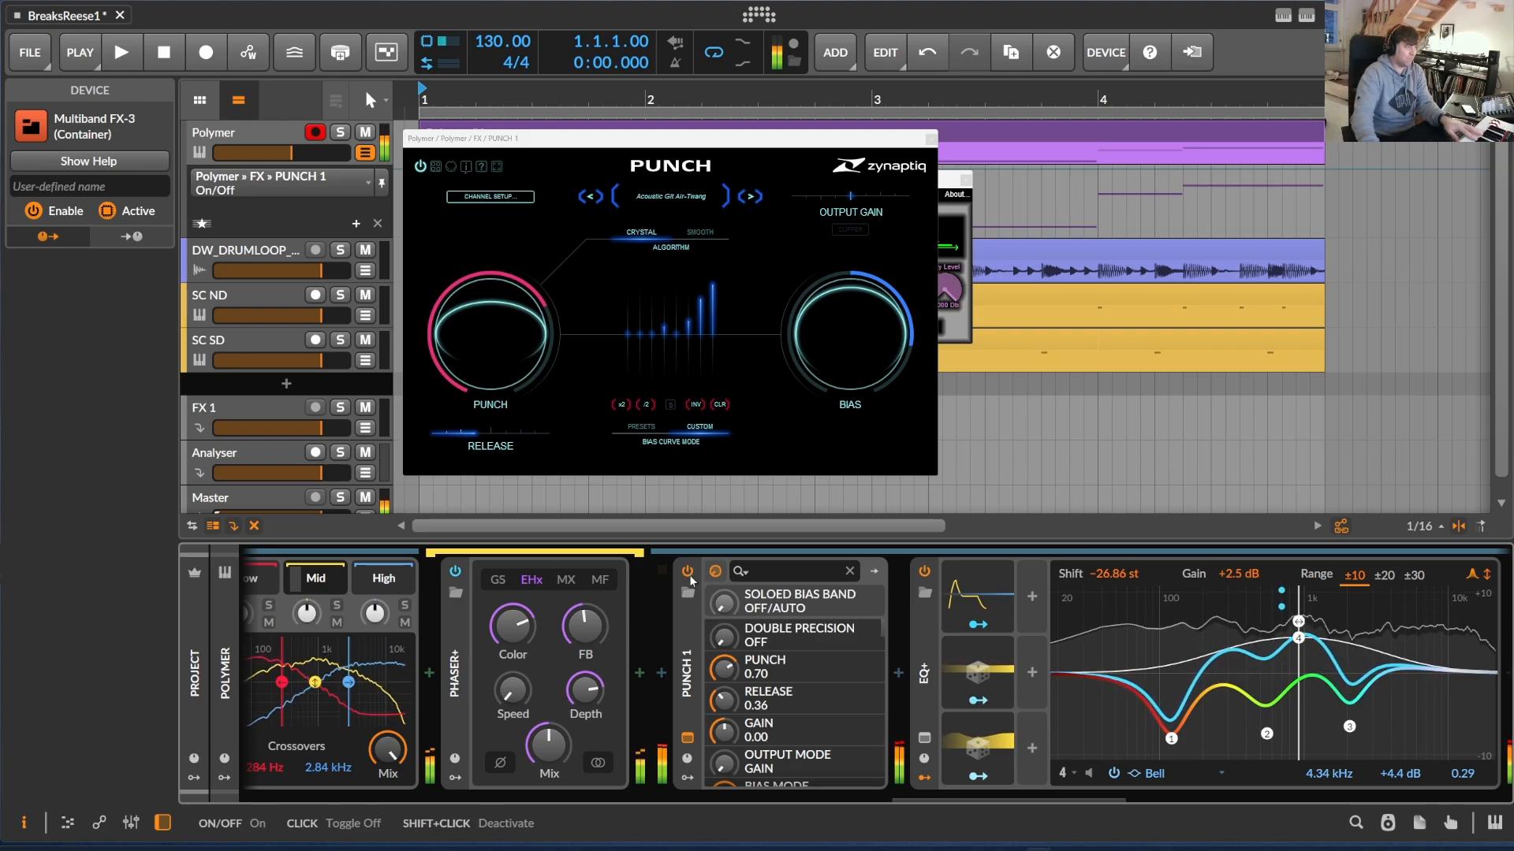
click(689, 575)
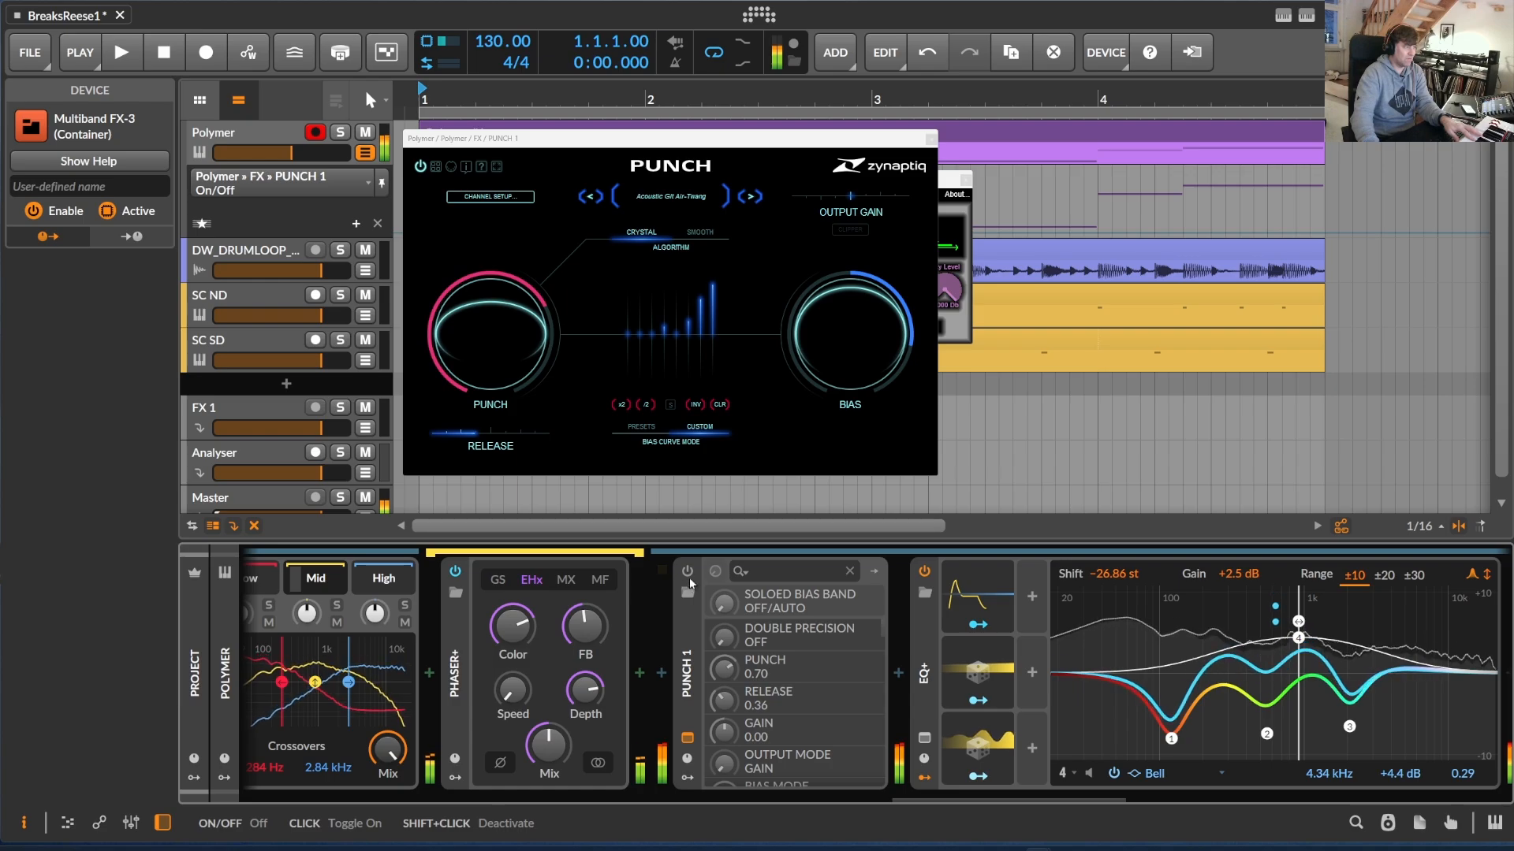
click(688, 573)
Inspect the EQ+ after PUNCH 1, examining its Random 1 and Random 2 modulators on band 4's frequency and gain
drag(917, 801, 968, 801)
click(682, 676)
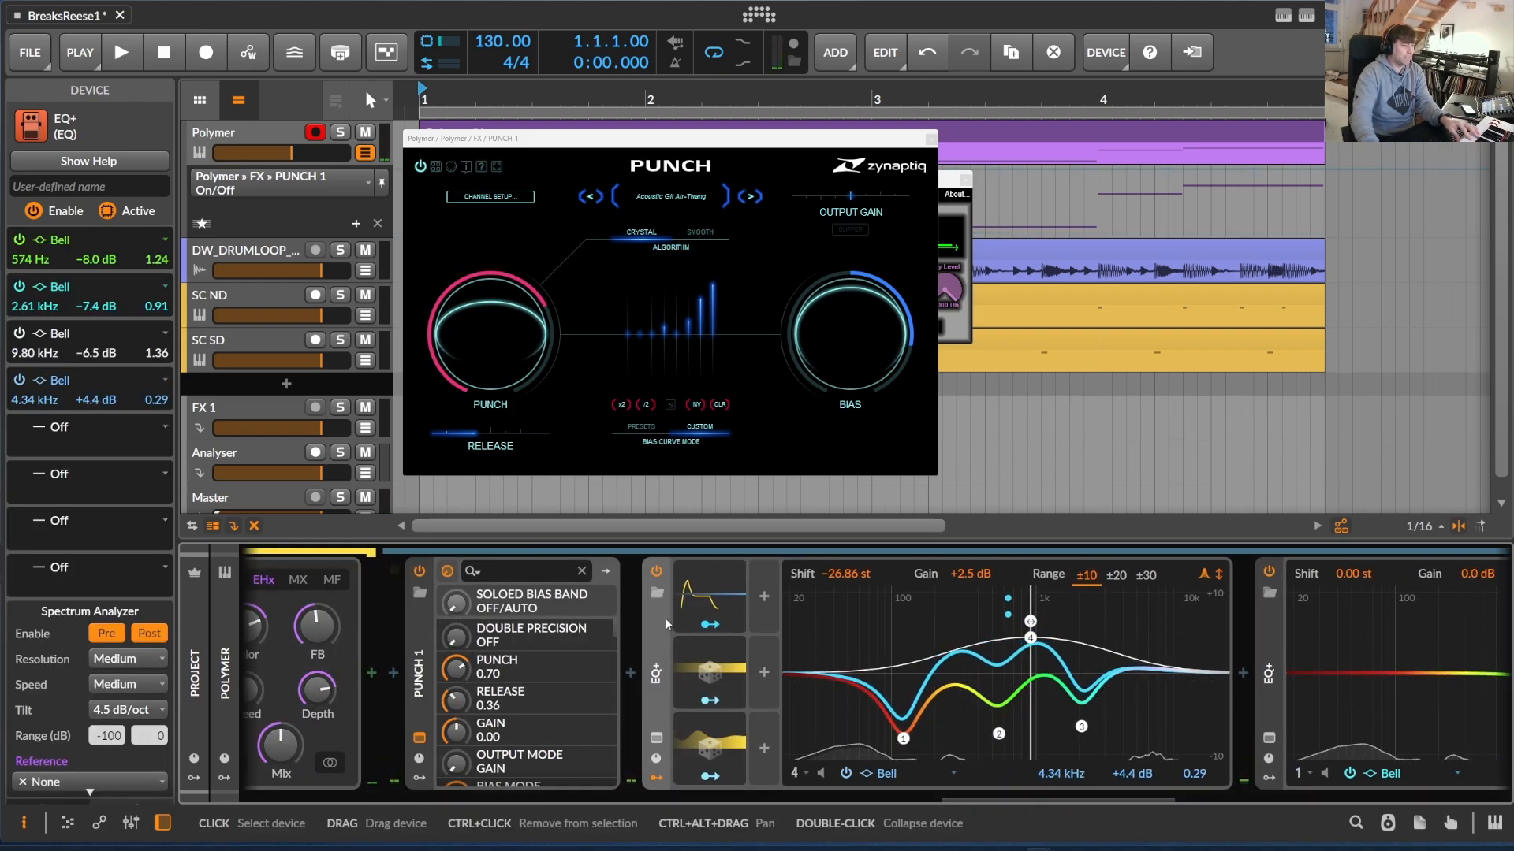
click(733, 613)
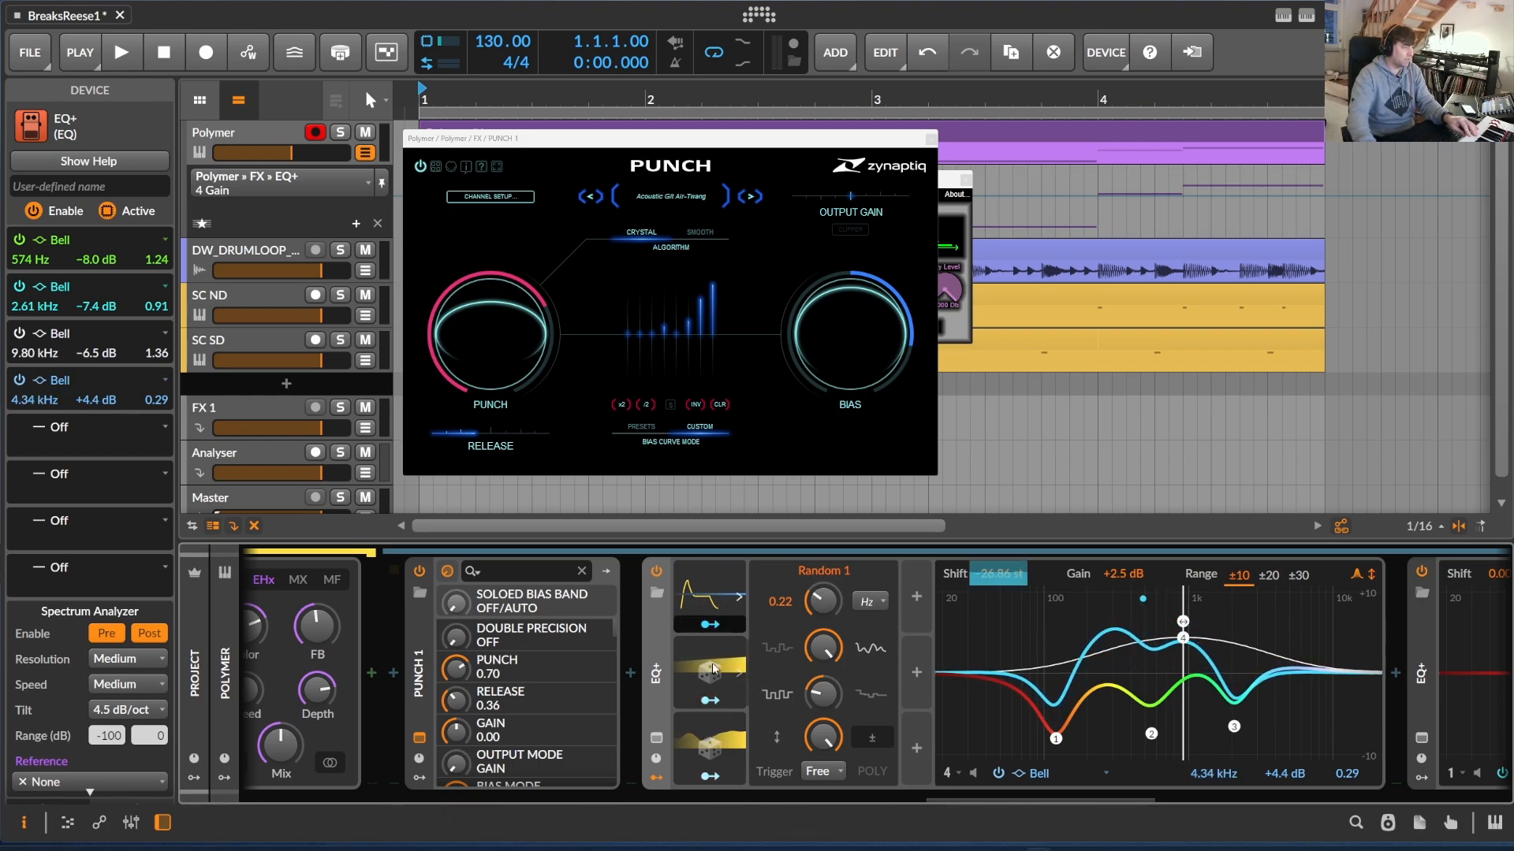
click(740, 673)
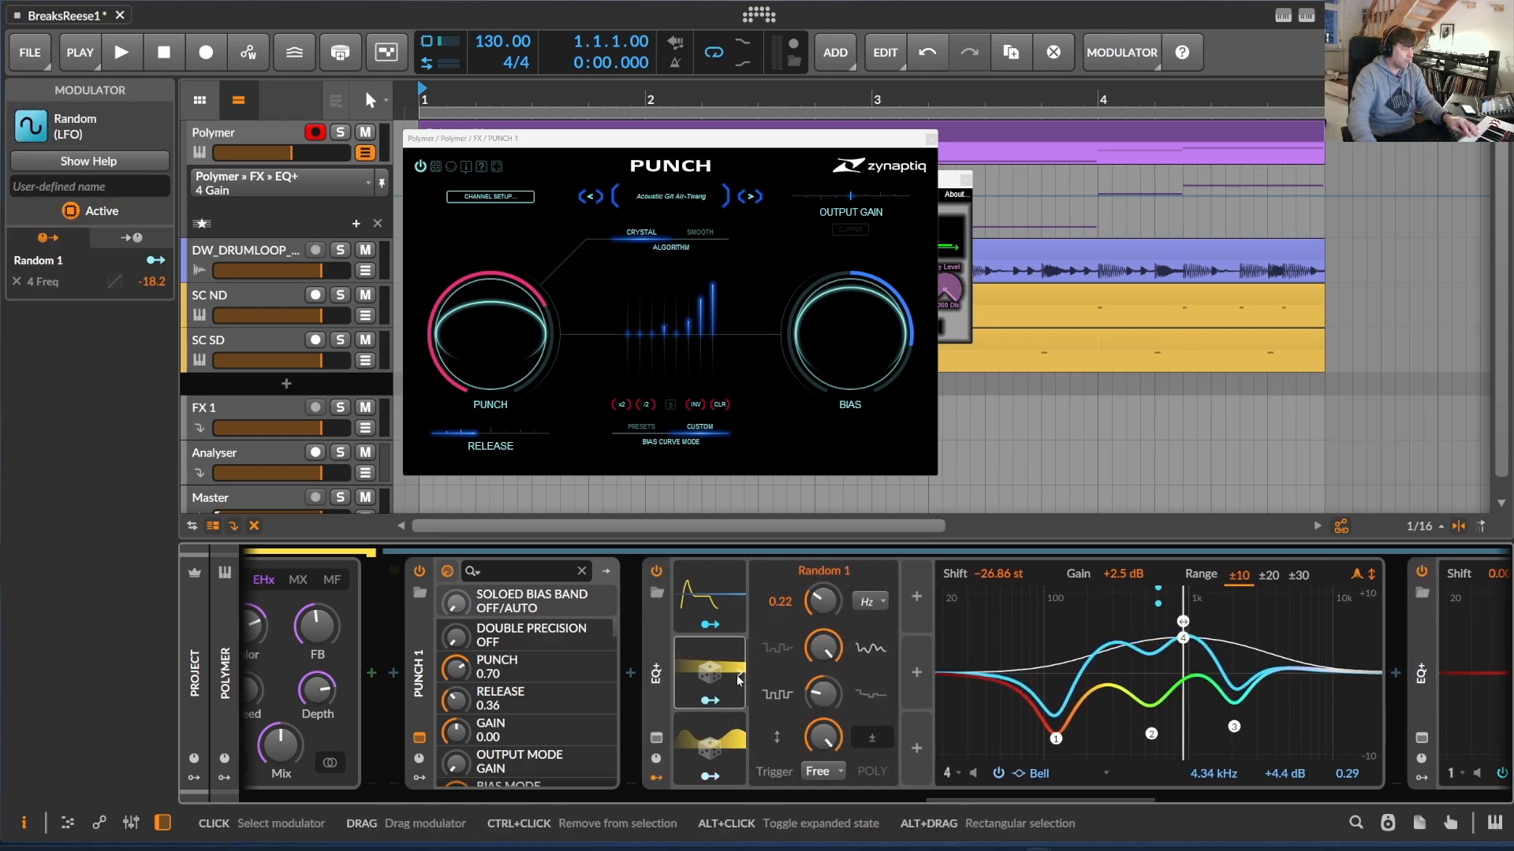
click(743, 746)
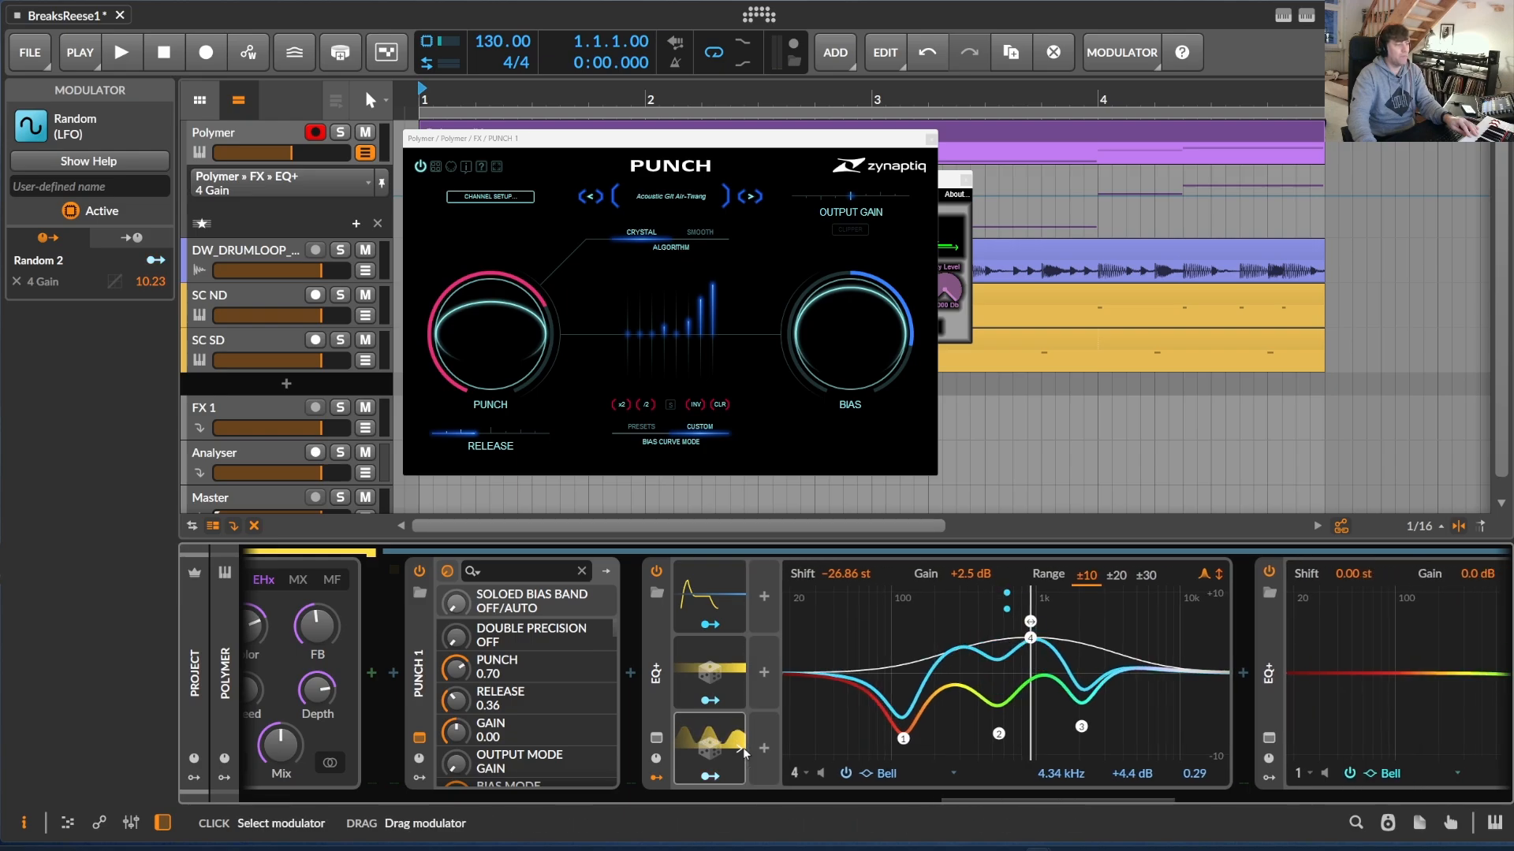
click(742, 747)
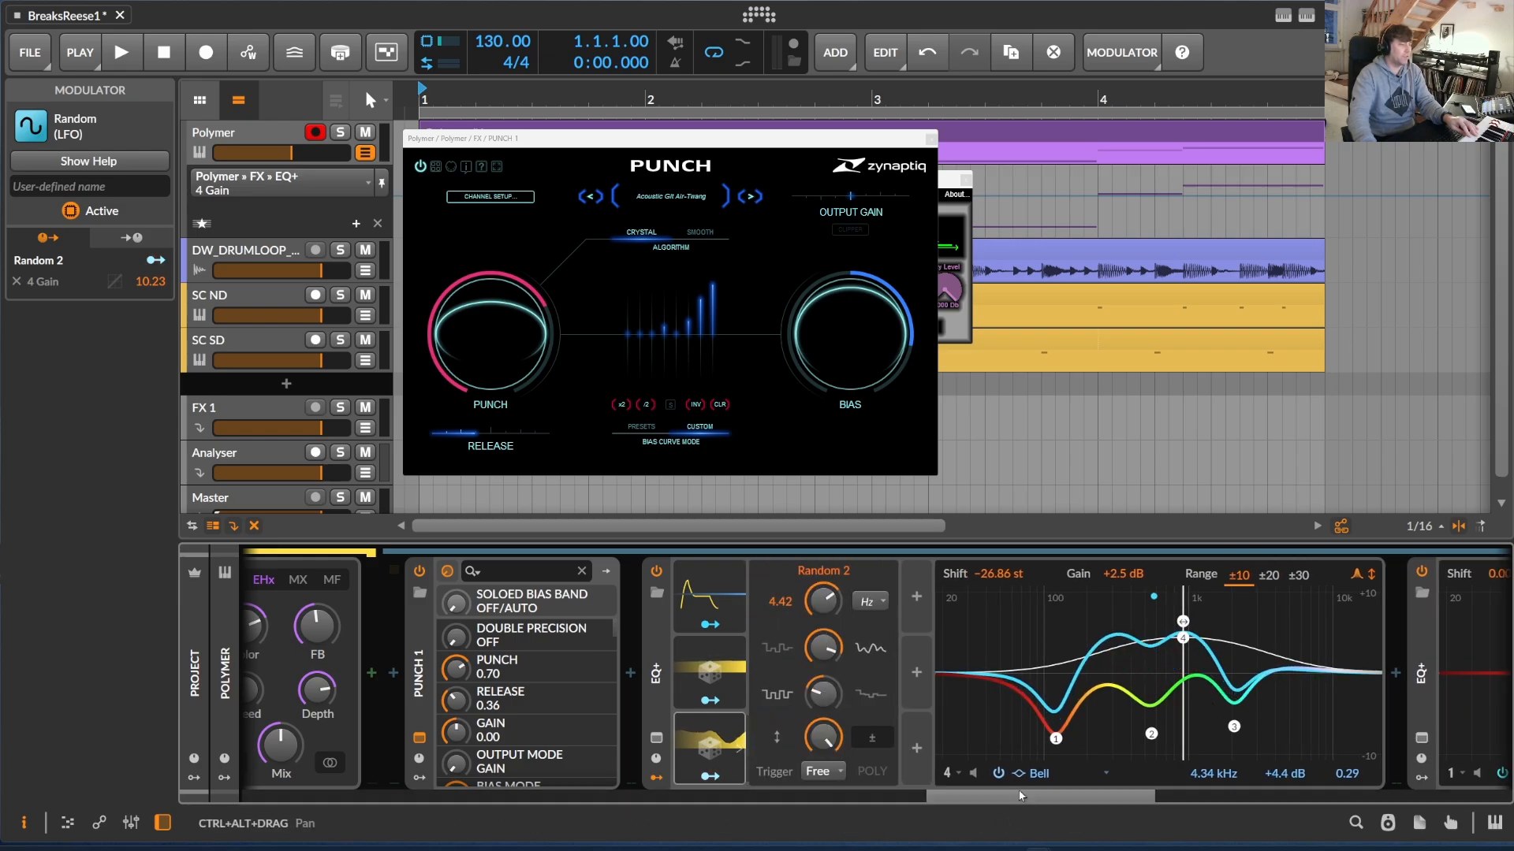
Set the single Bell band of the EQ+ before the Over device to 2.66 kHz and −1.7 dB
drag(1015, 796, 1169, 797)
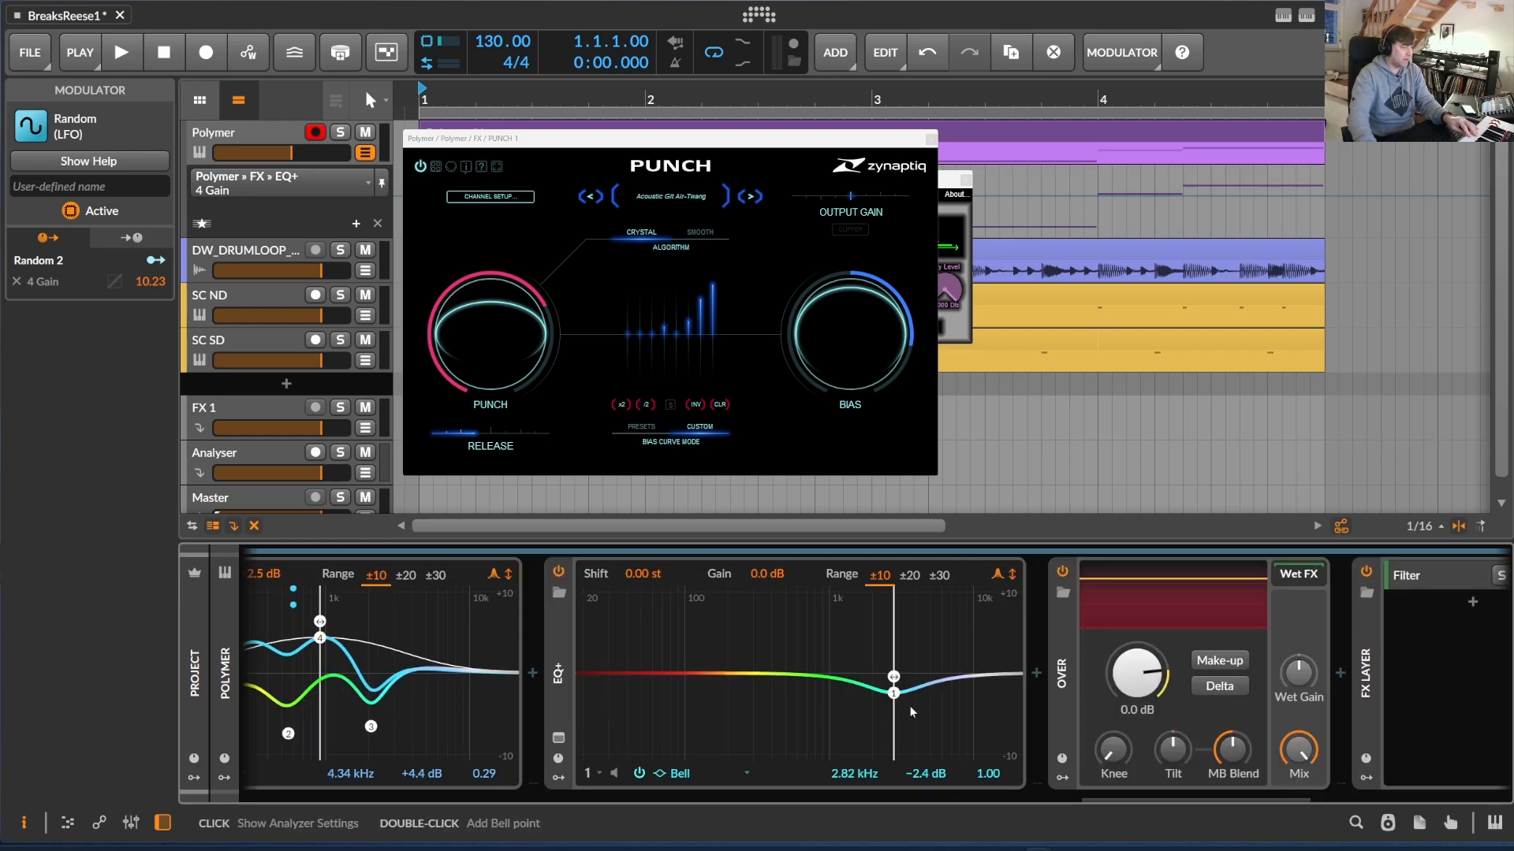
drag(893, 693, 894, 694)
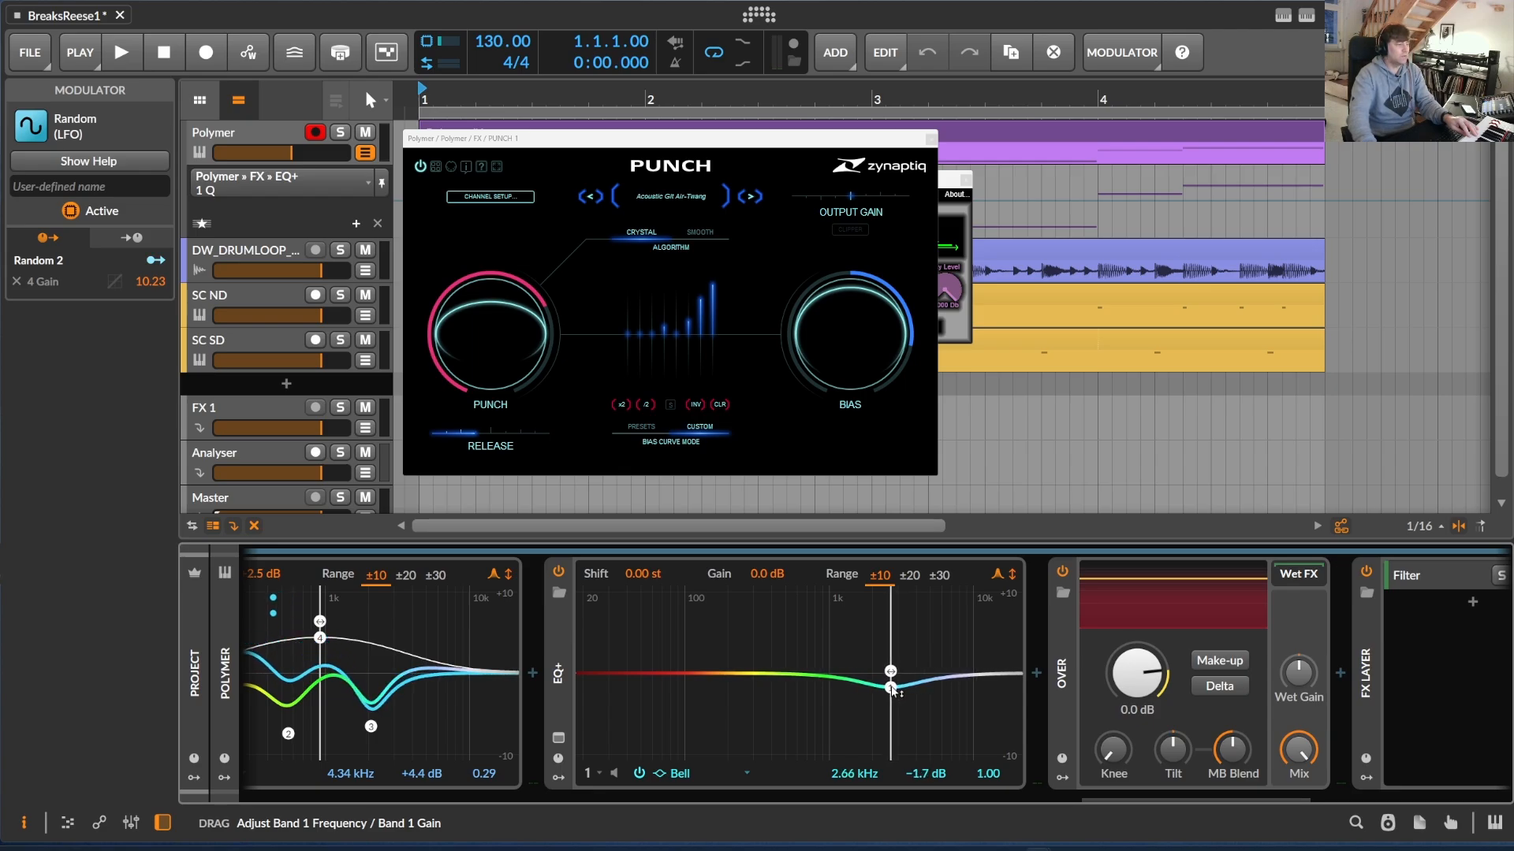
Inspect the Over device and show the device inside the FX Layer's Filter layer
drag(1128, 798, 1209, 805)
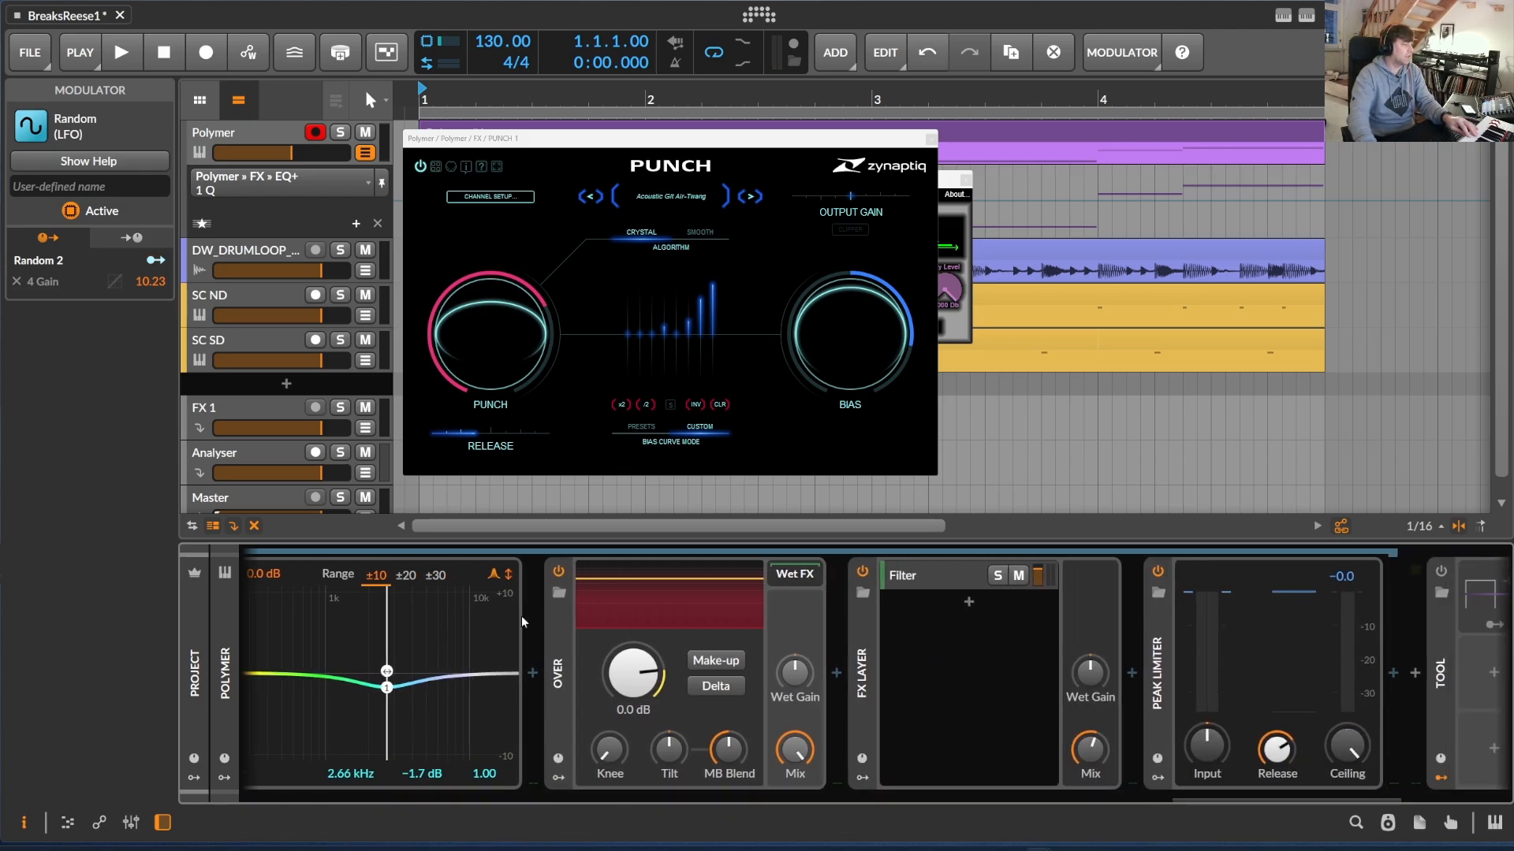
click(564, 625)
click(866, 630)
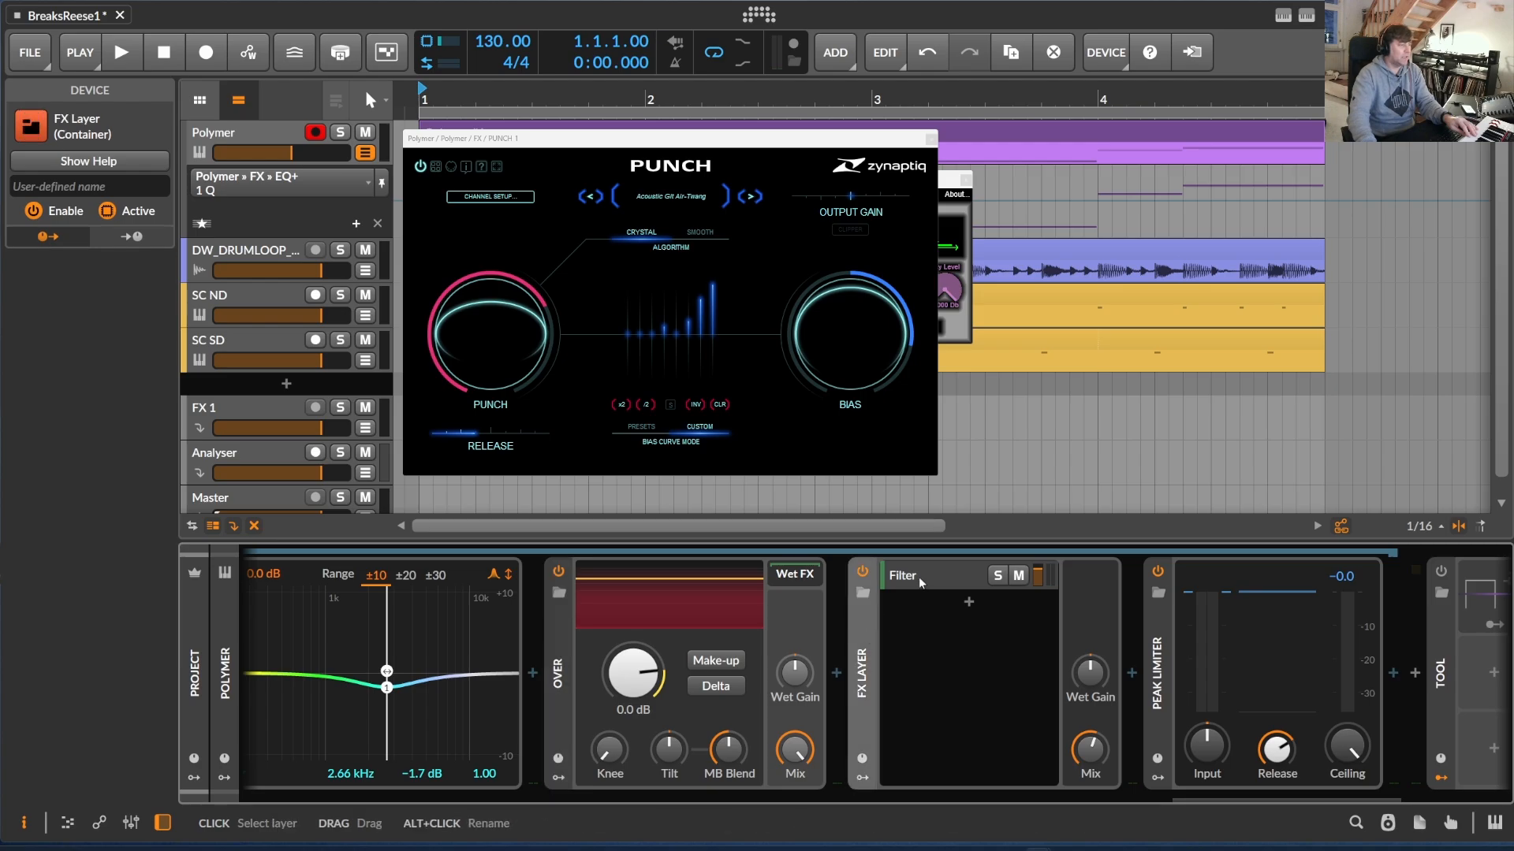
click(930, 578)
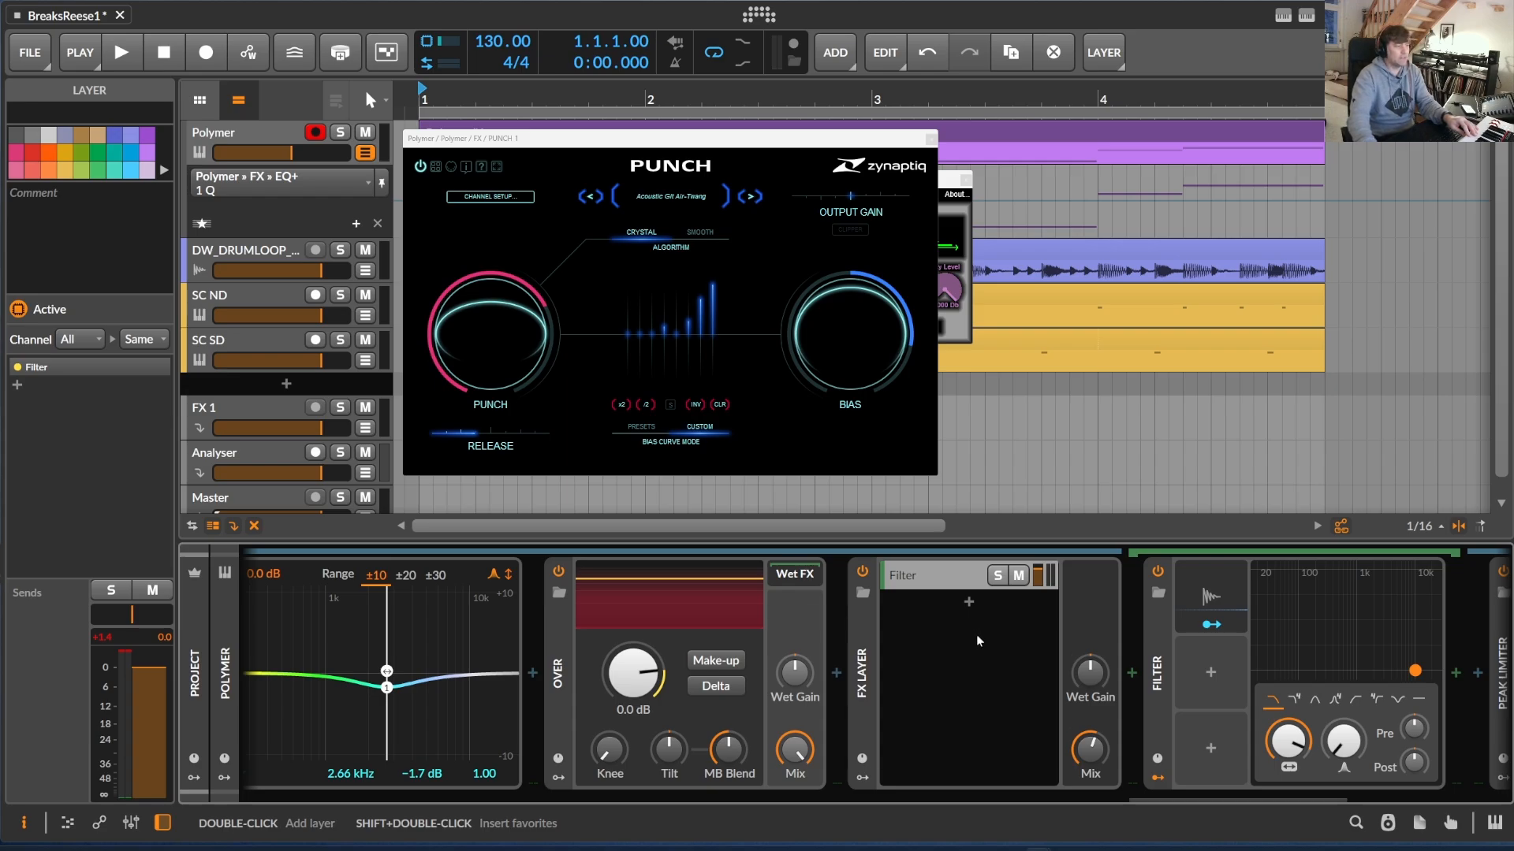
Expand the Envelope Follower modulator of the layer's Filter and adjust the FX Layer's mix to 38.9 %
drag(1189, 796, 1251, 796)
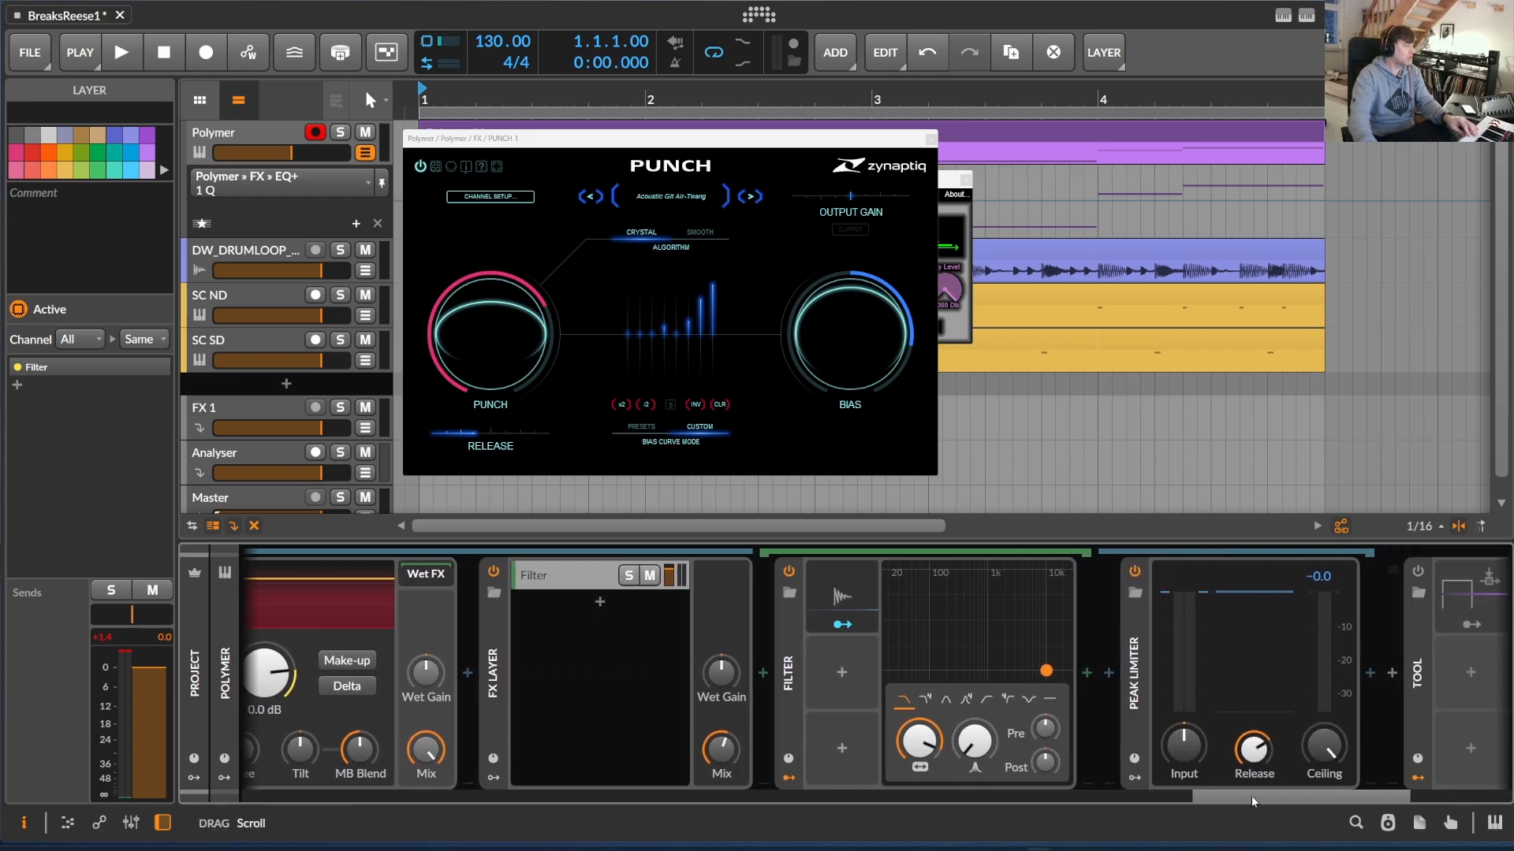
click(1054, 686)
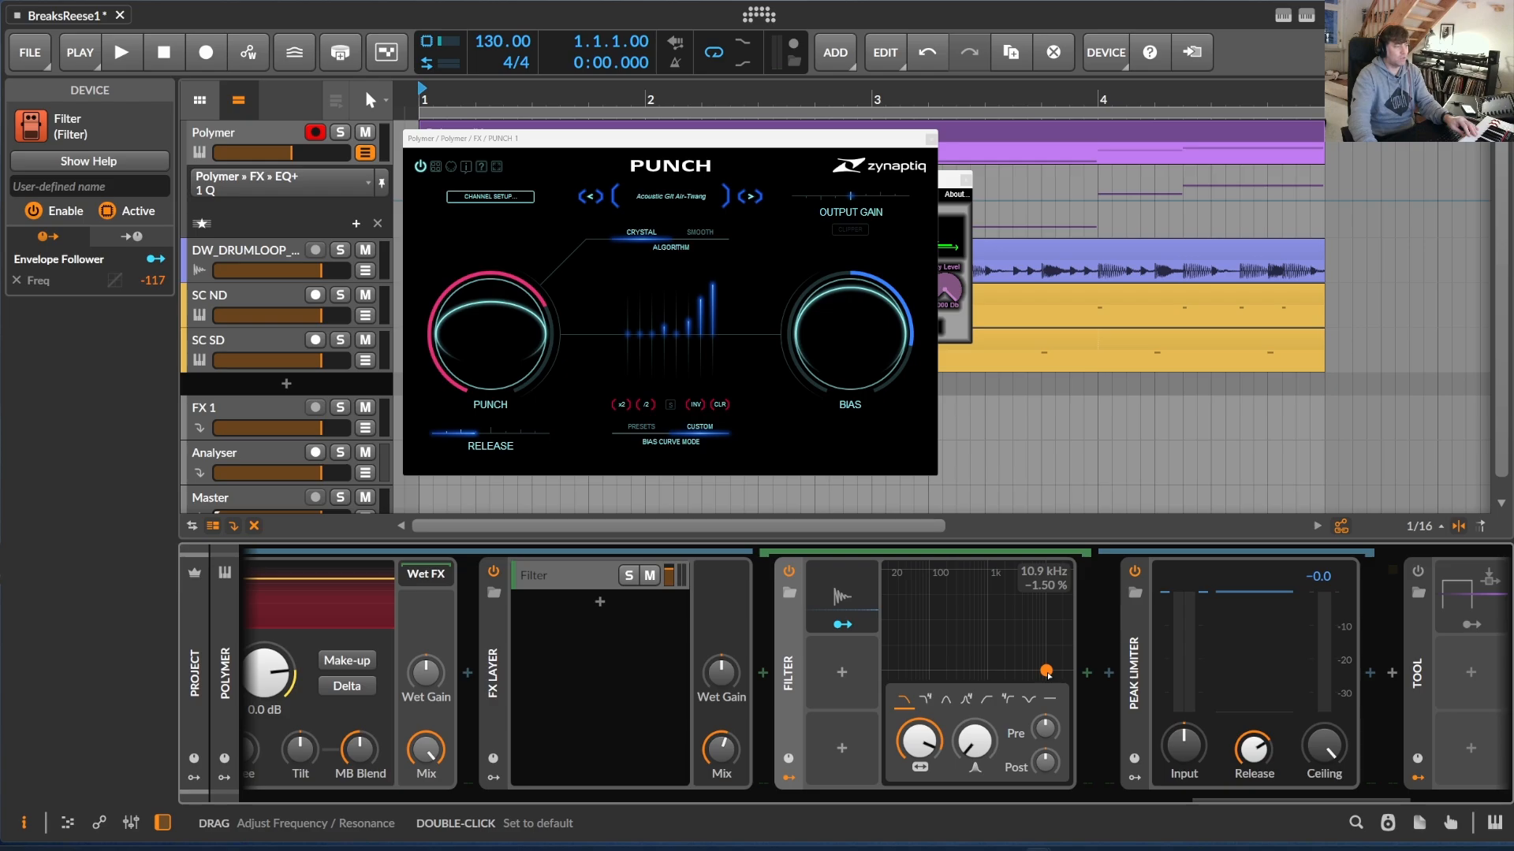
click(873, 600)
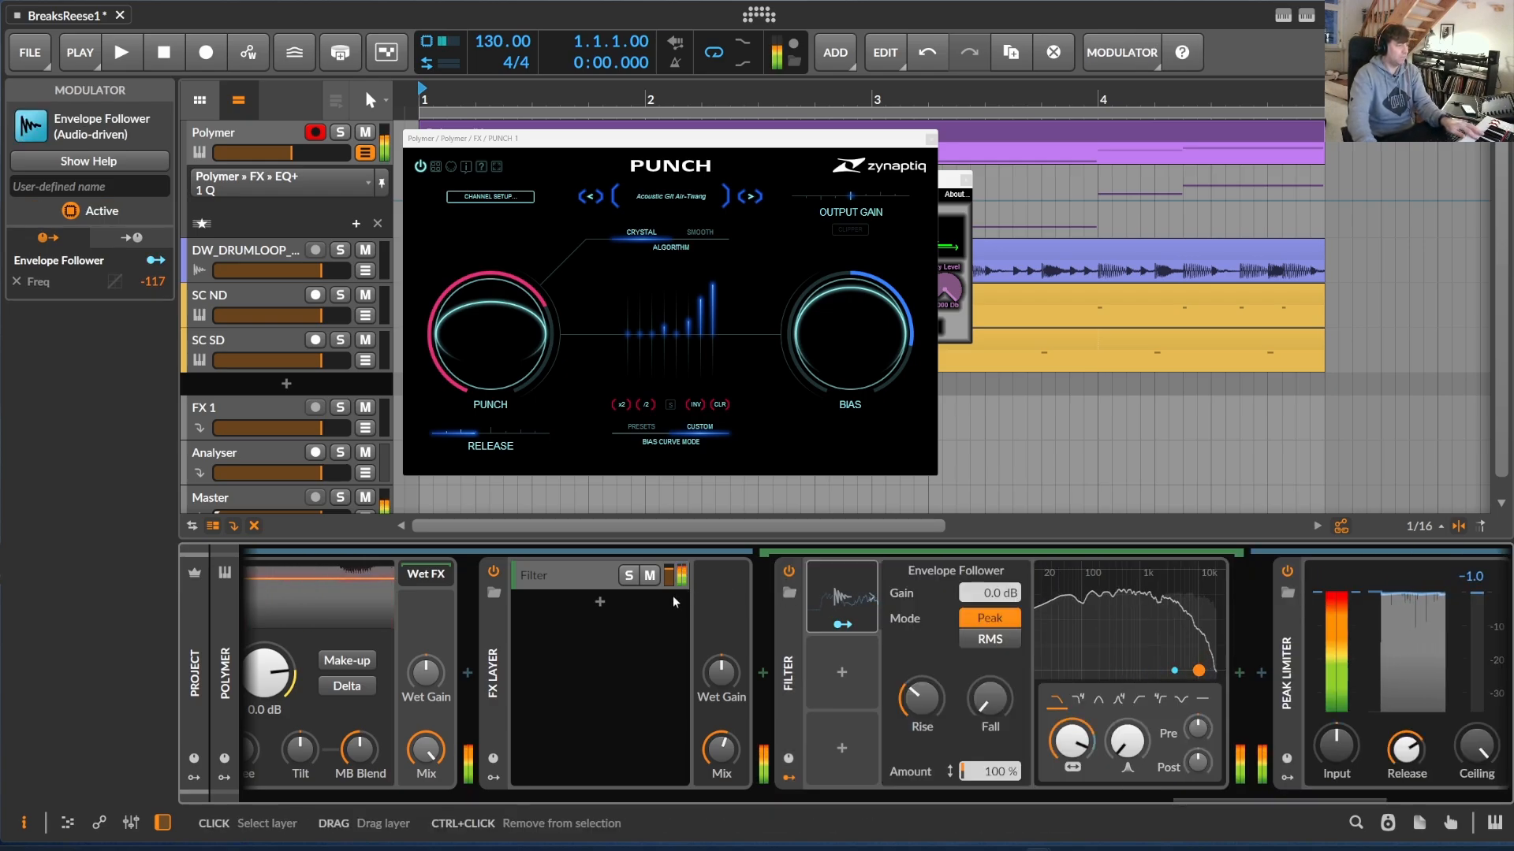
mouse_move(721, 749)
mouse_down()
mouse_move(721, 788)
mouse_move(721, 758)
mouse_up()
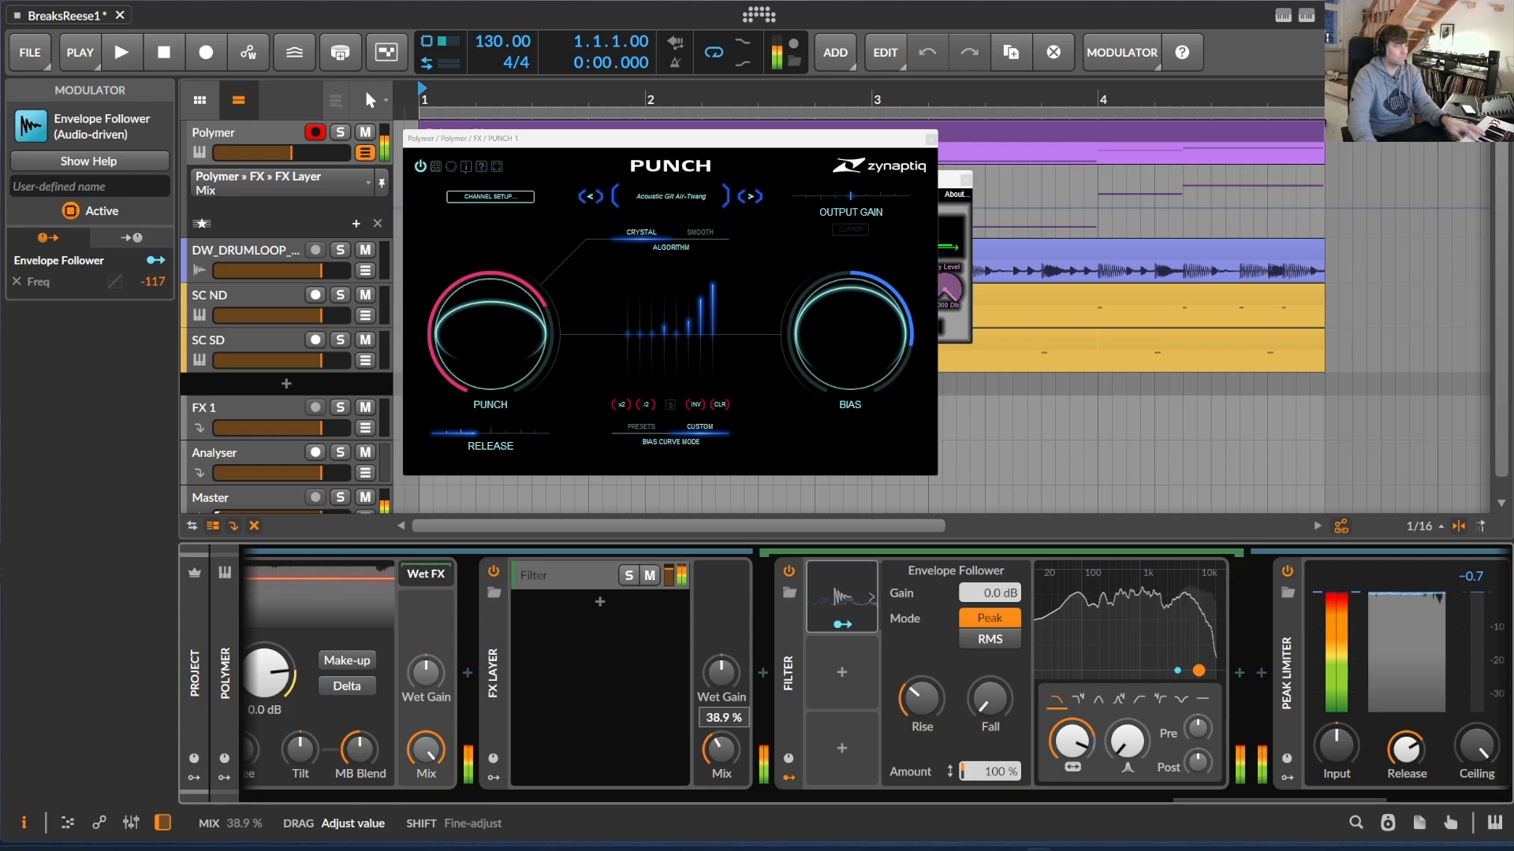
Switch on both Tool devices after the Peak Limiter and close the PUNCH 1 interface
scroll(1189, 711, right, 3)
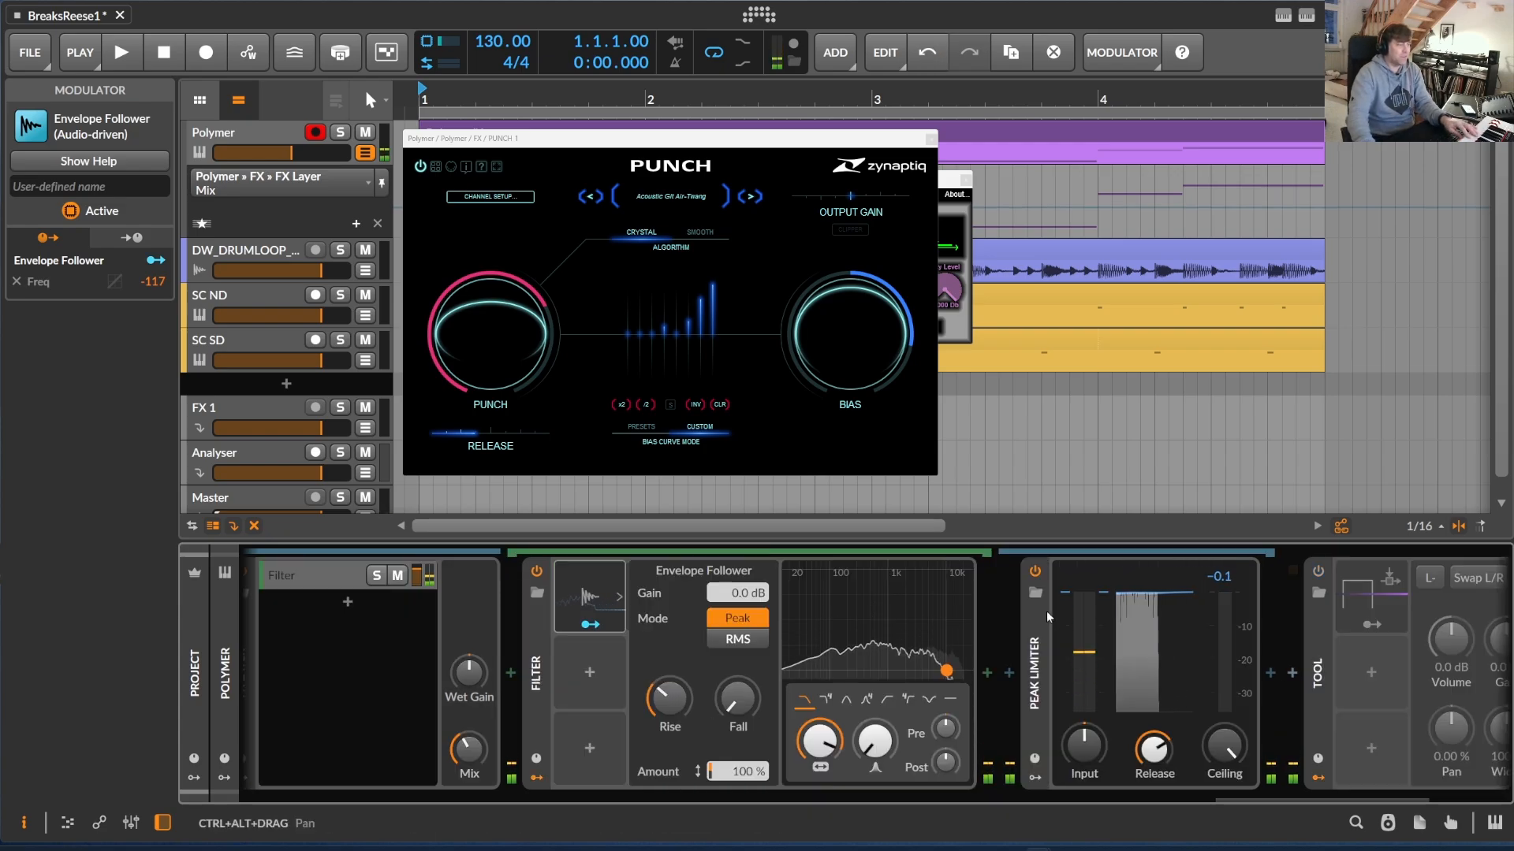
scroll(1255, 801, right, 5)
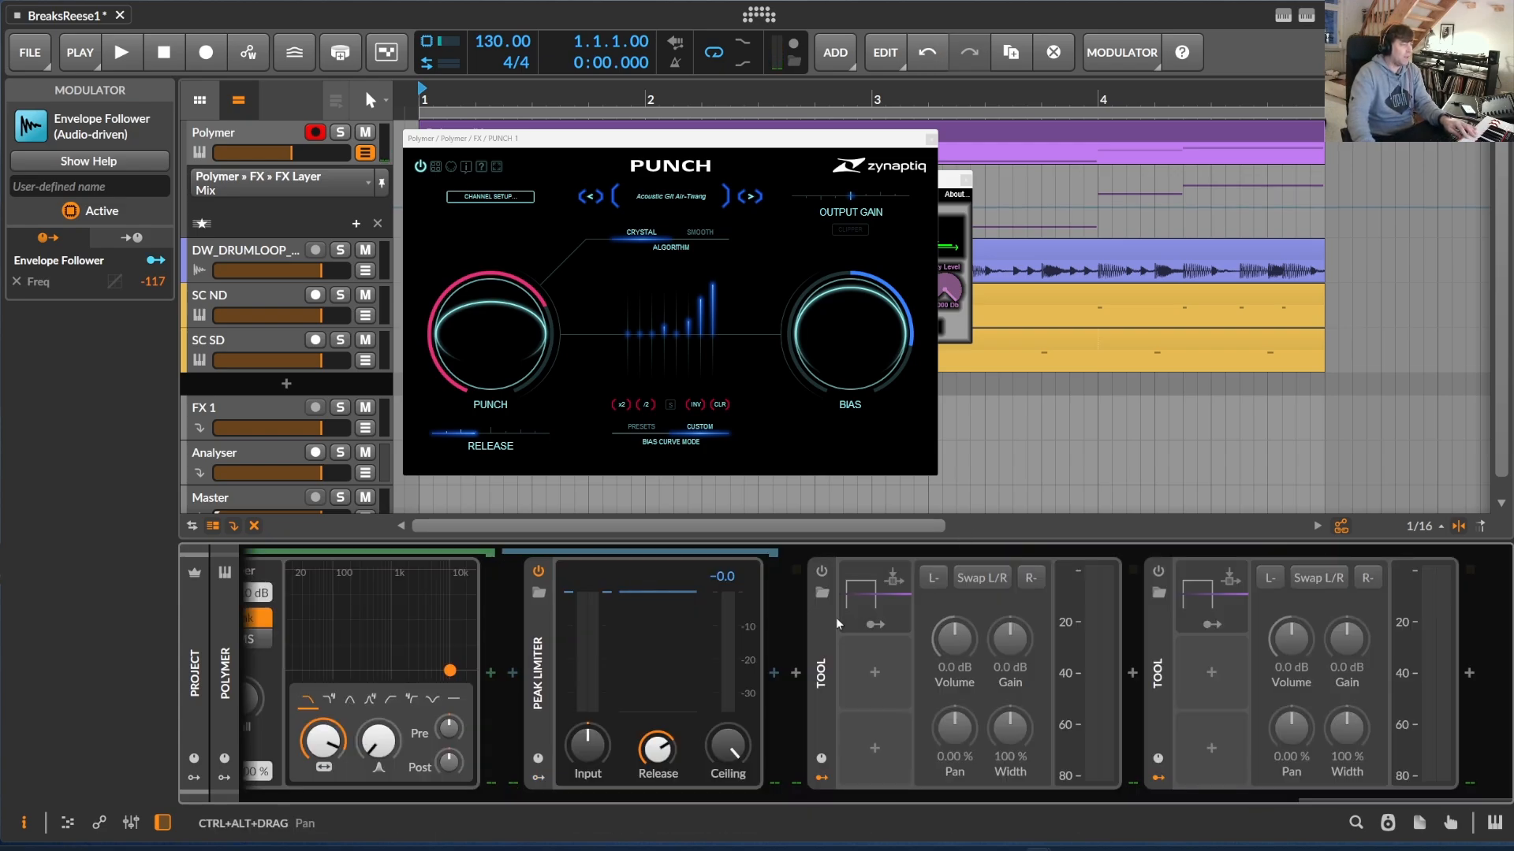
click(822, 571)
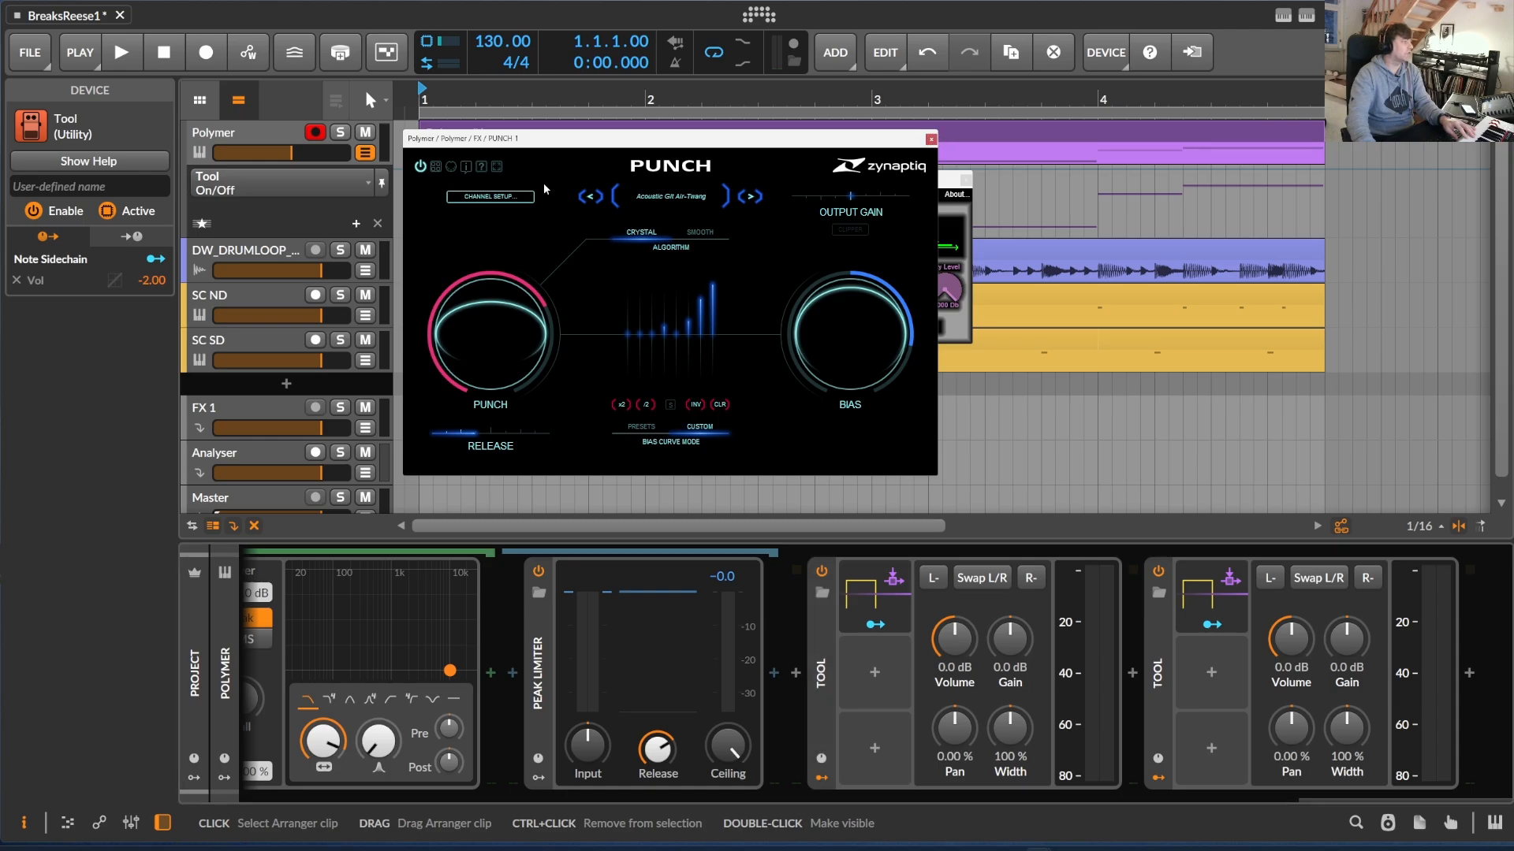
click(931, 139)
Examine the drum loop's hits against the sidechain notes on the SC ND and SC SD tracks
click(470, 262)
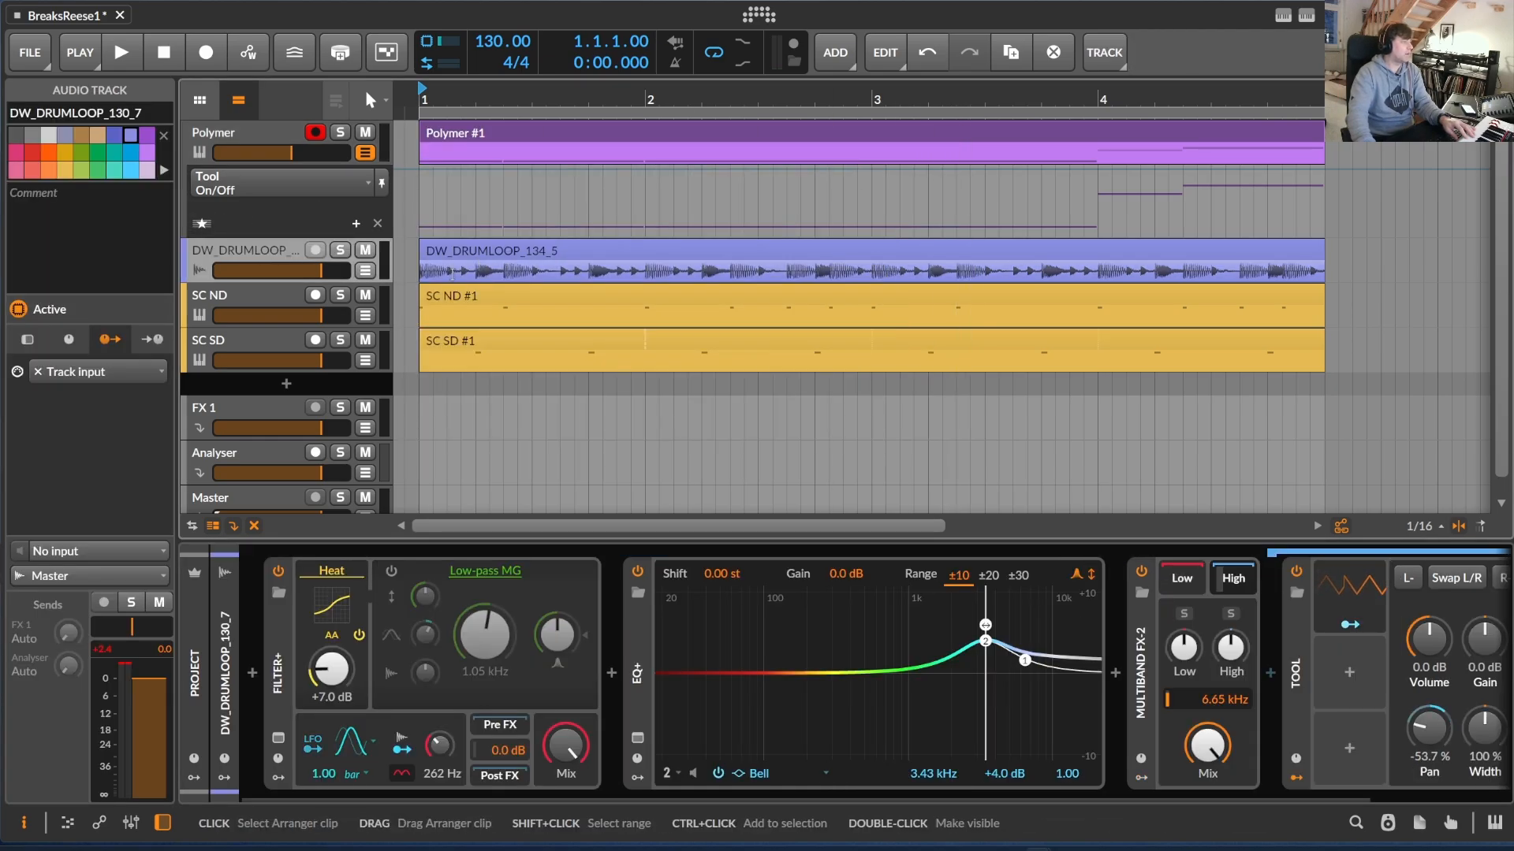
drag(483, 100, 740, 132)
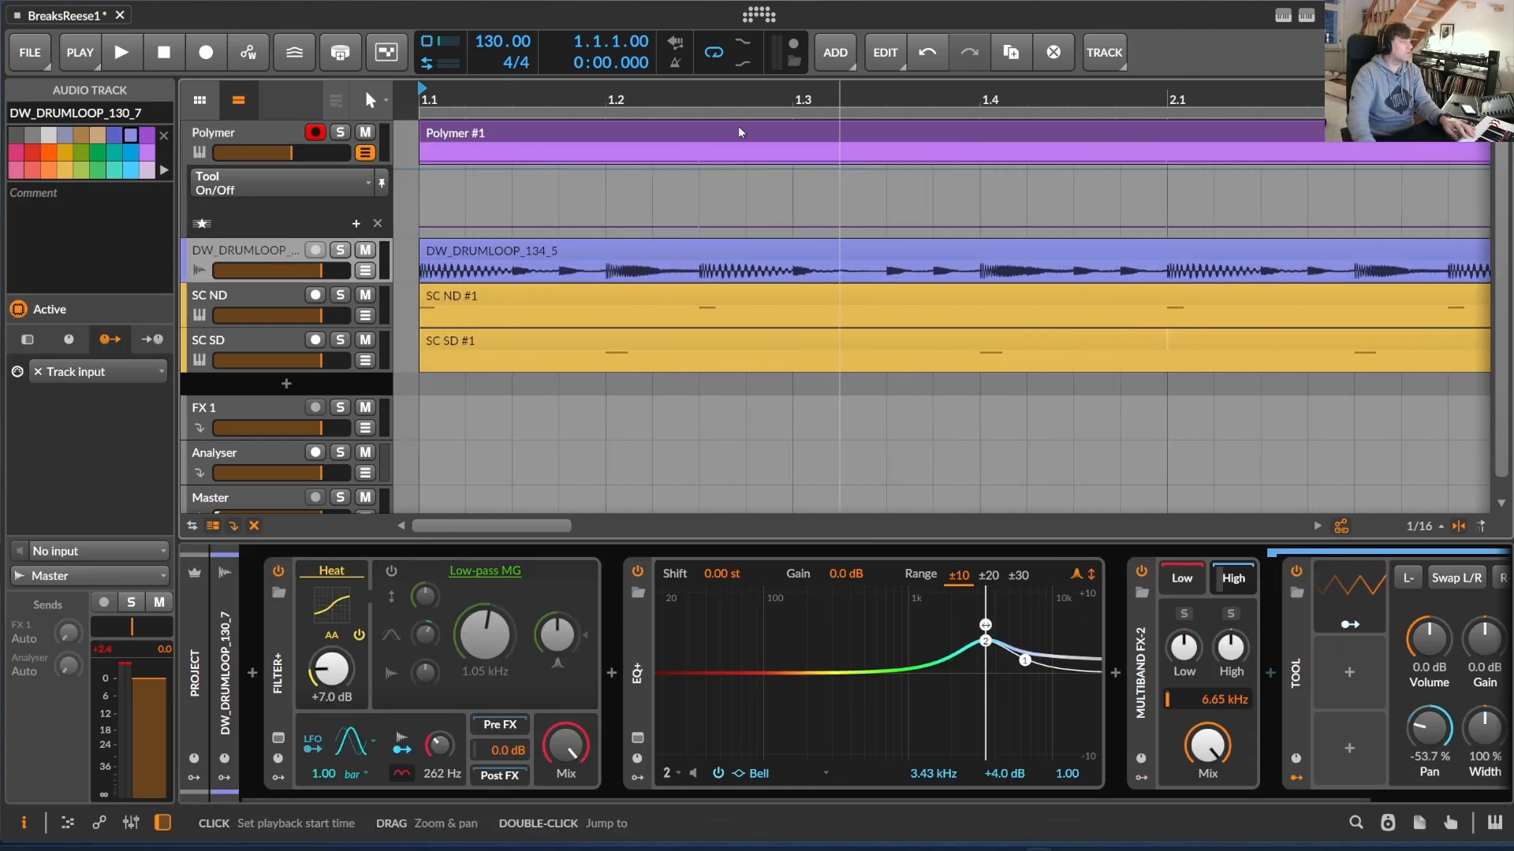
click(244, 296)
click(254, 341)
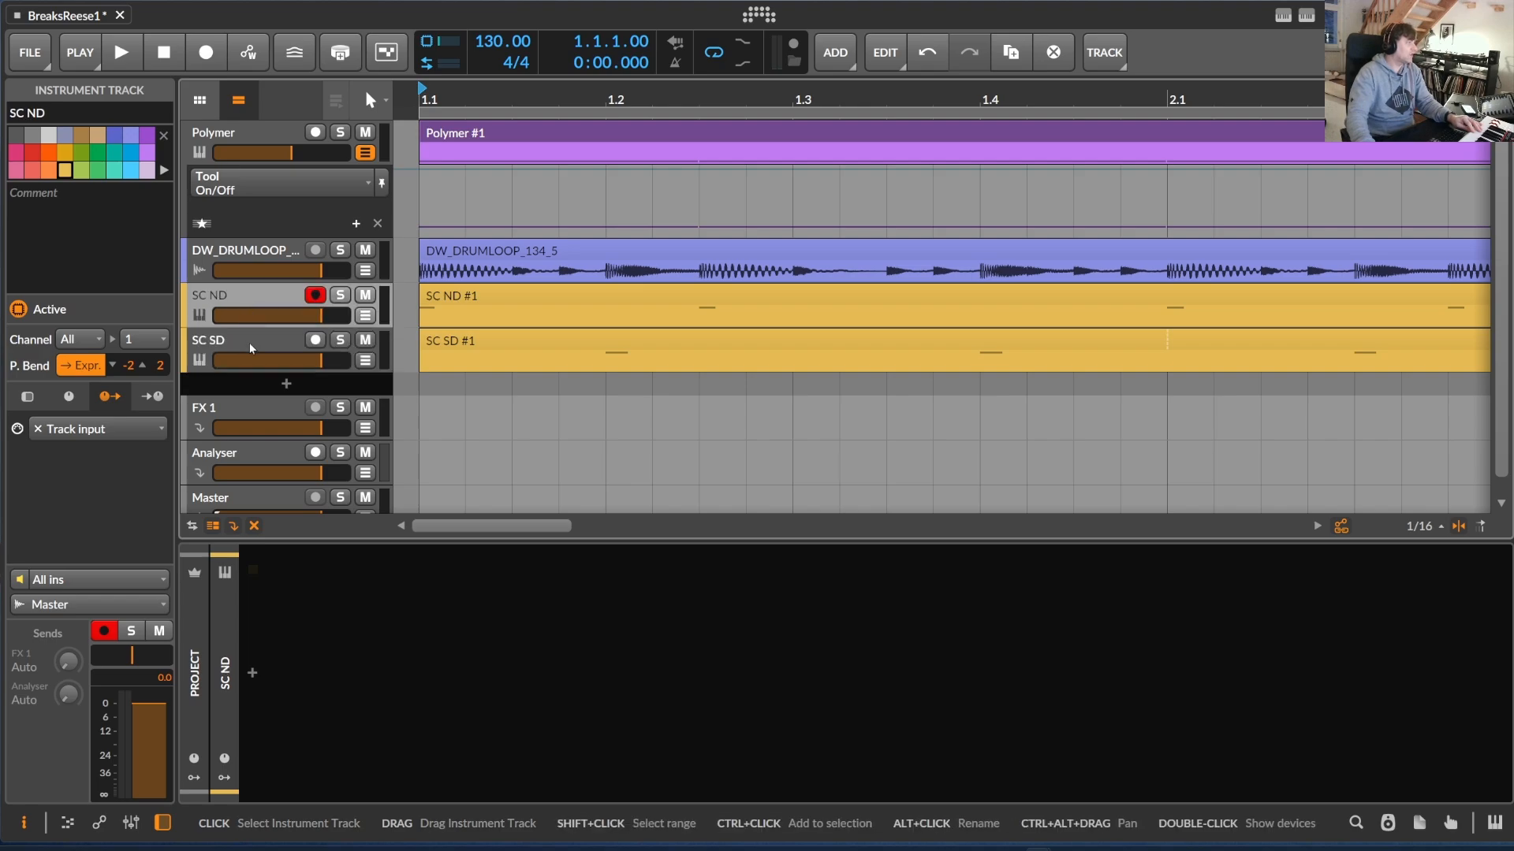
click(267, 305)
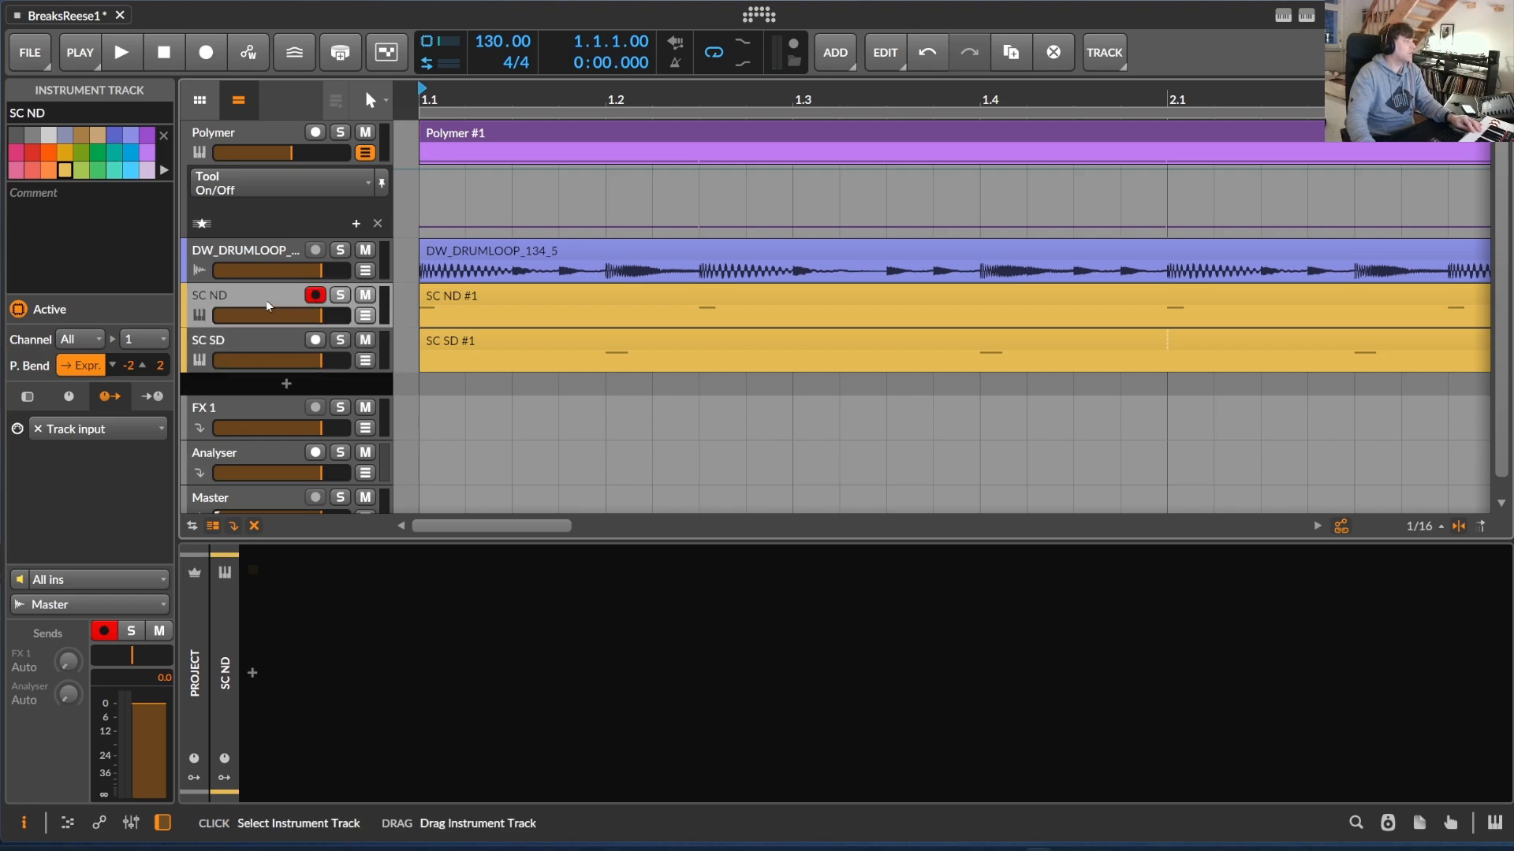
click(435, 308)
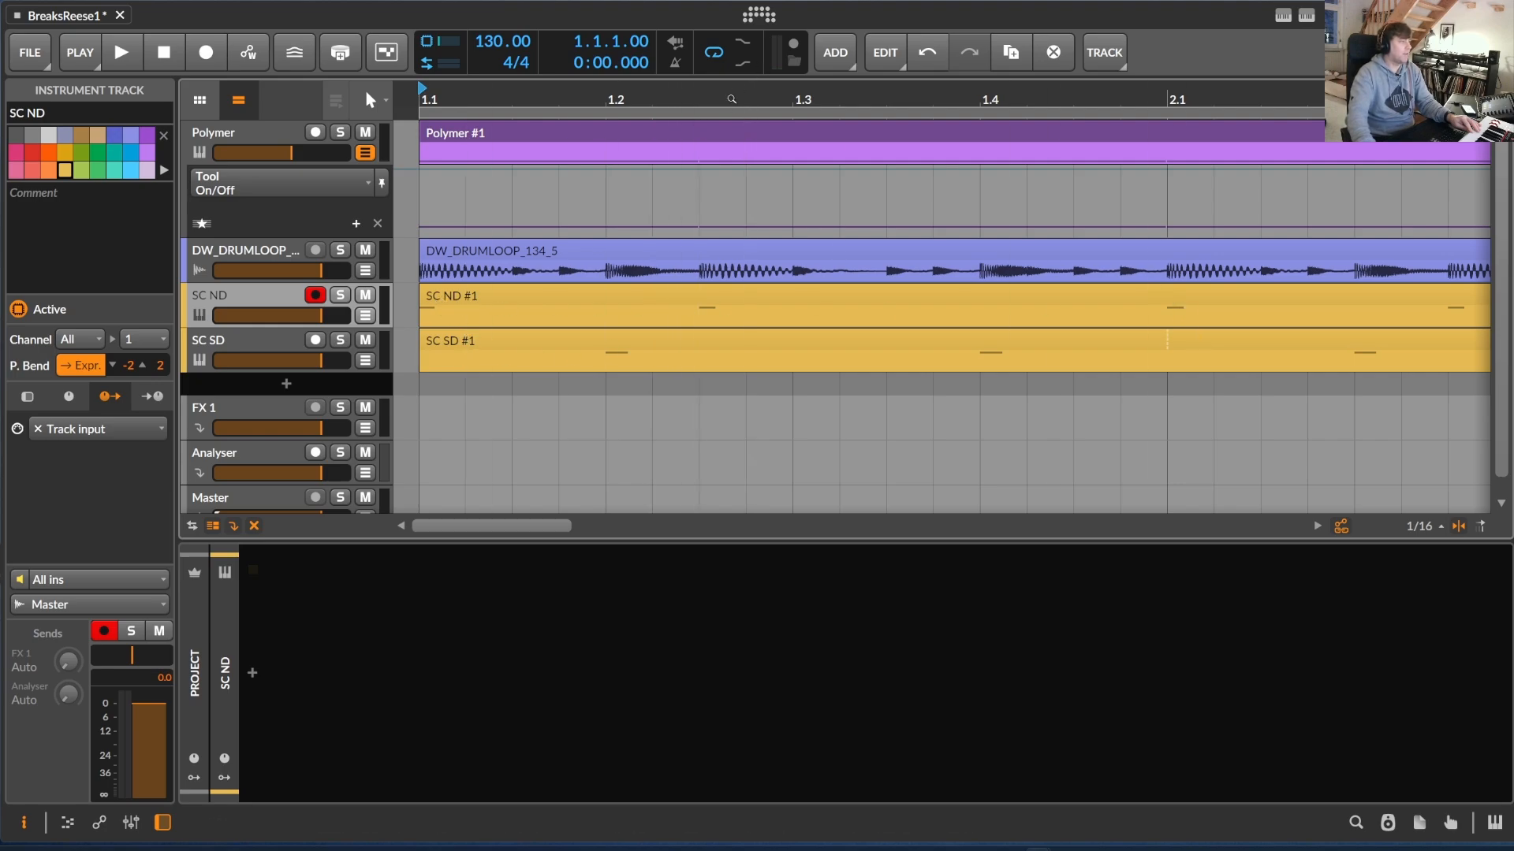
drag(732, 99, 571, 103)
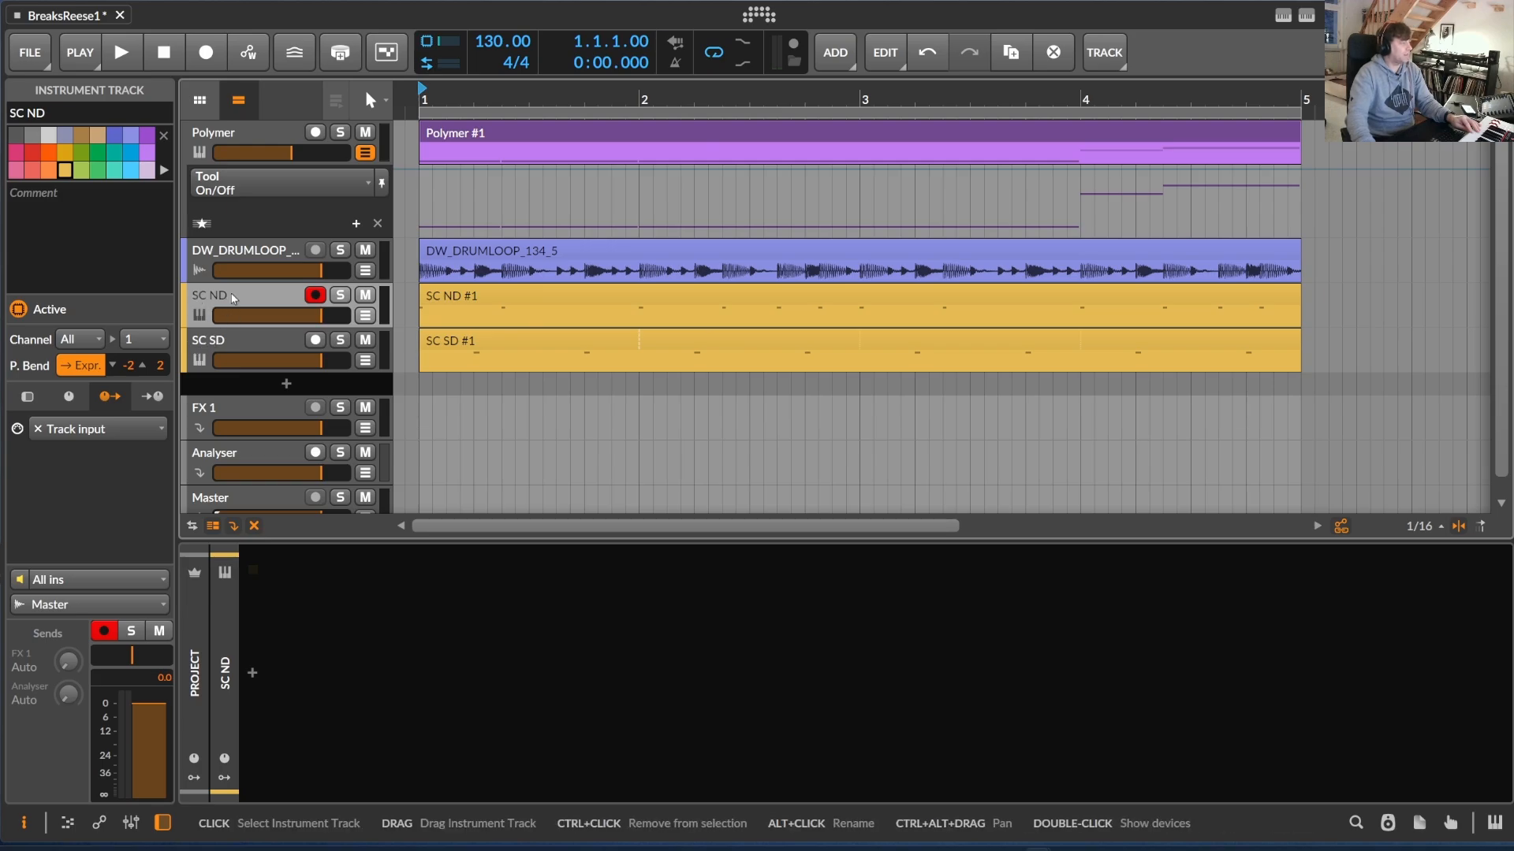
Show the first Tool device after the Peak Limiter on the Polymer track and expand its Note Sidechain modulator
click(251, 137)
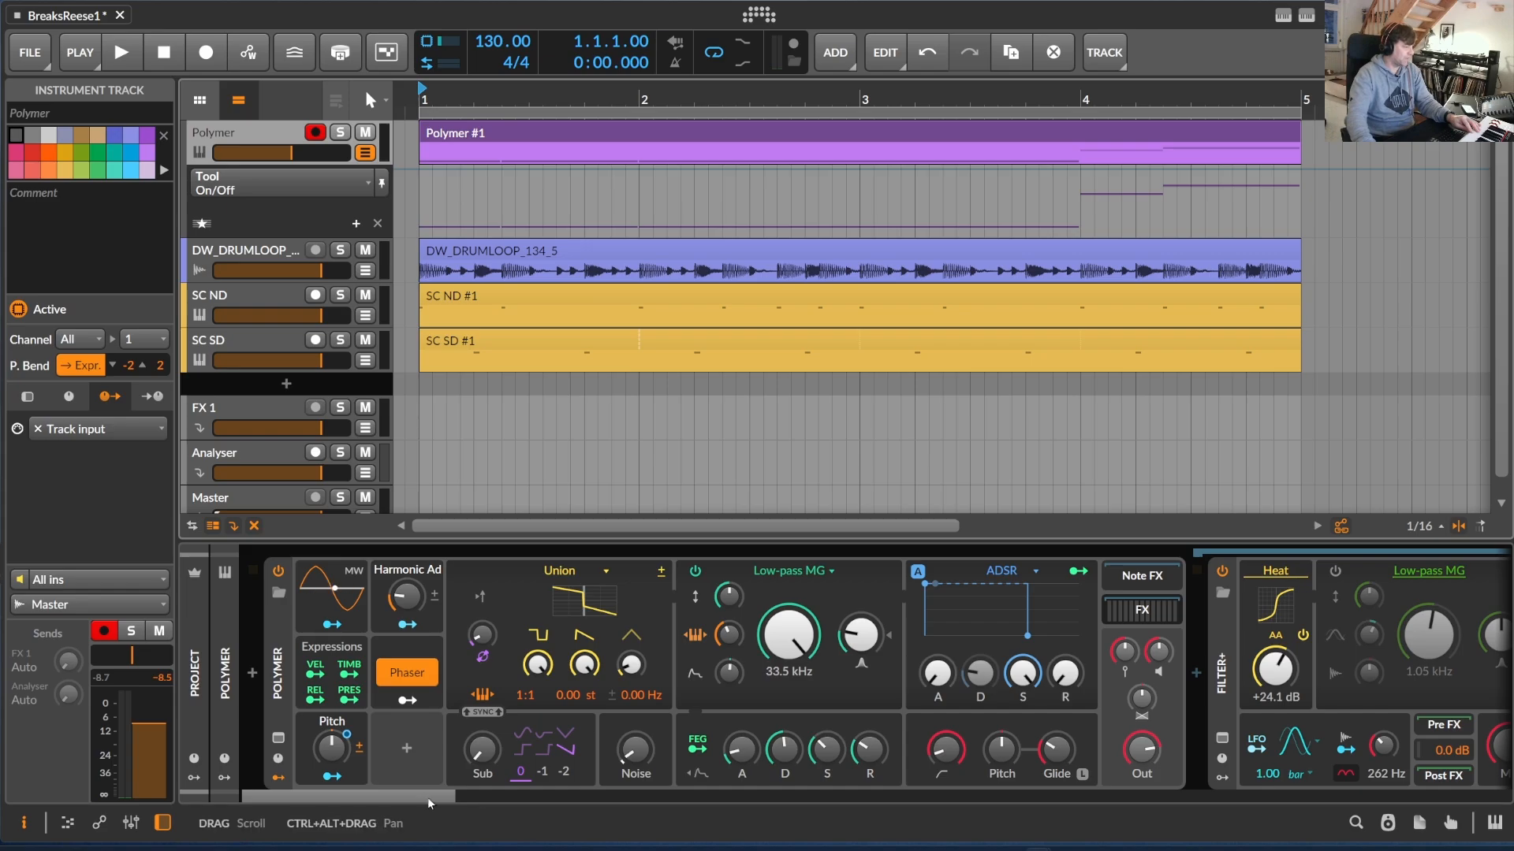
drag(427, 796, 1340, 830)
click(820, 641)
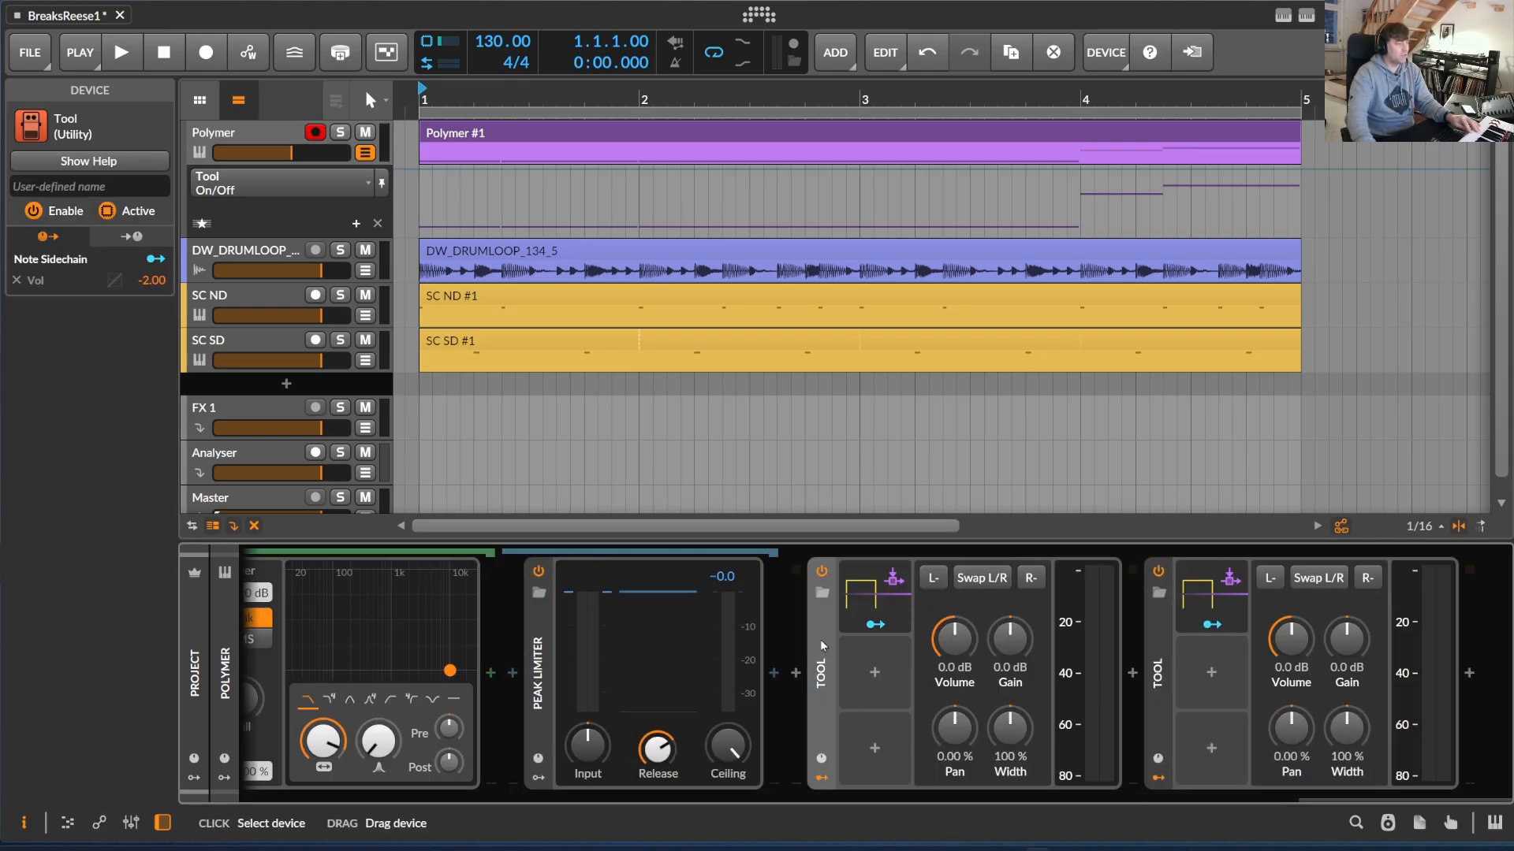
click(903, 622)
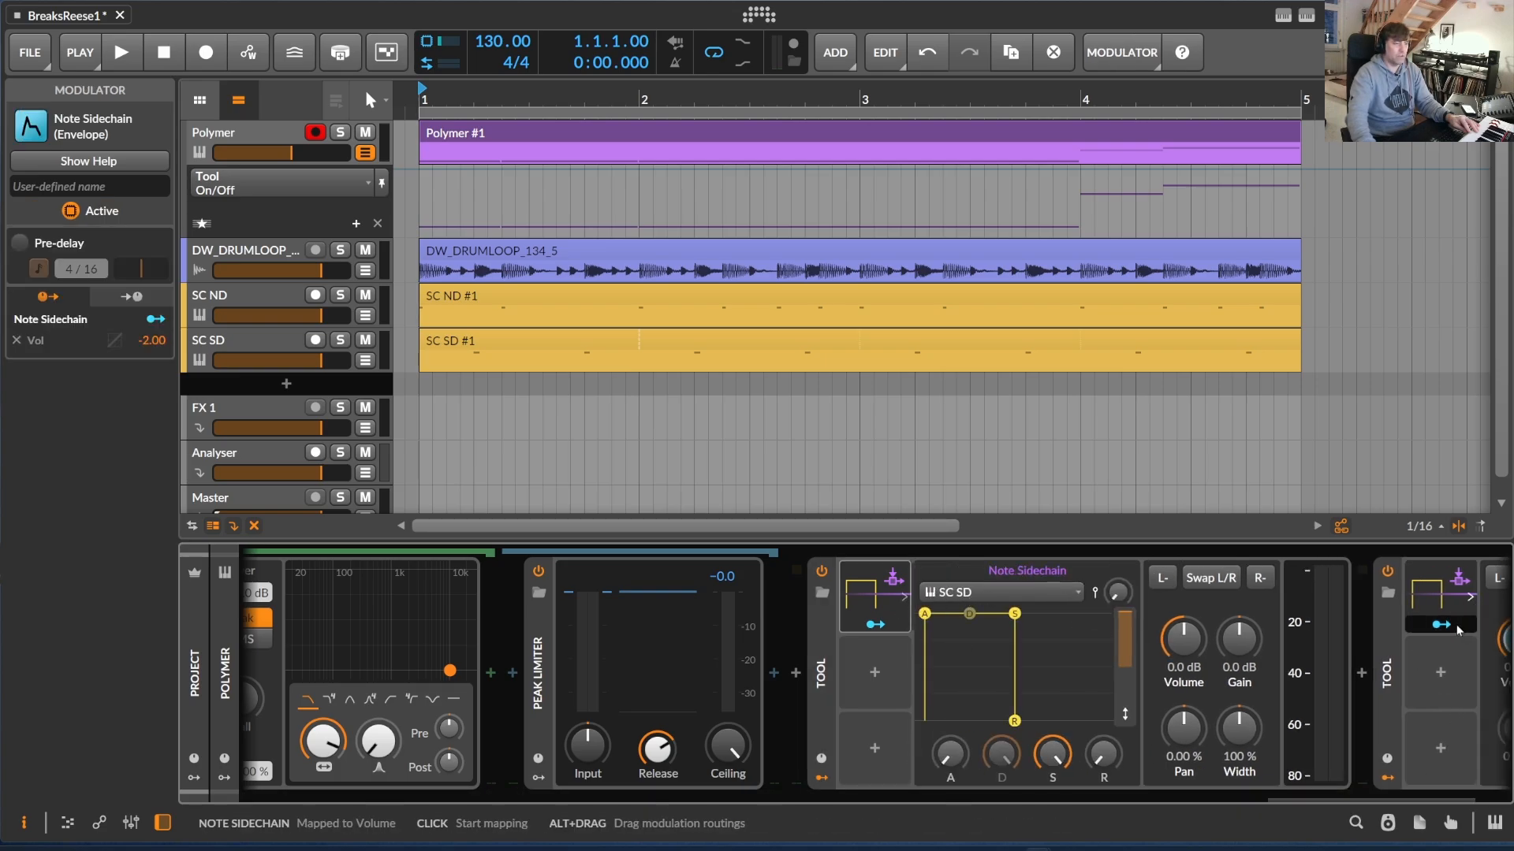
scroll(1422, 671, down, 3)
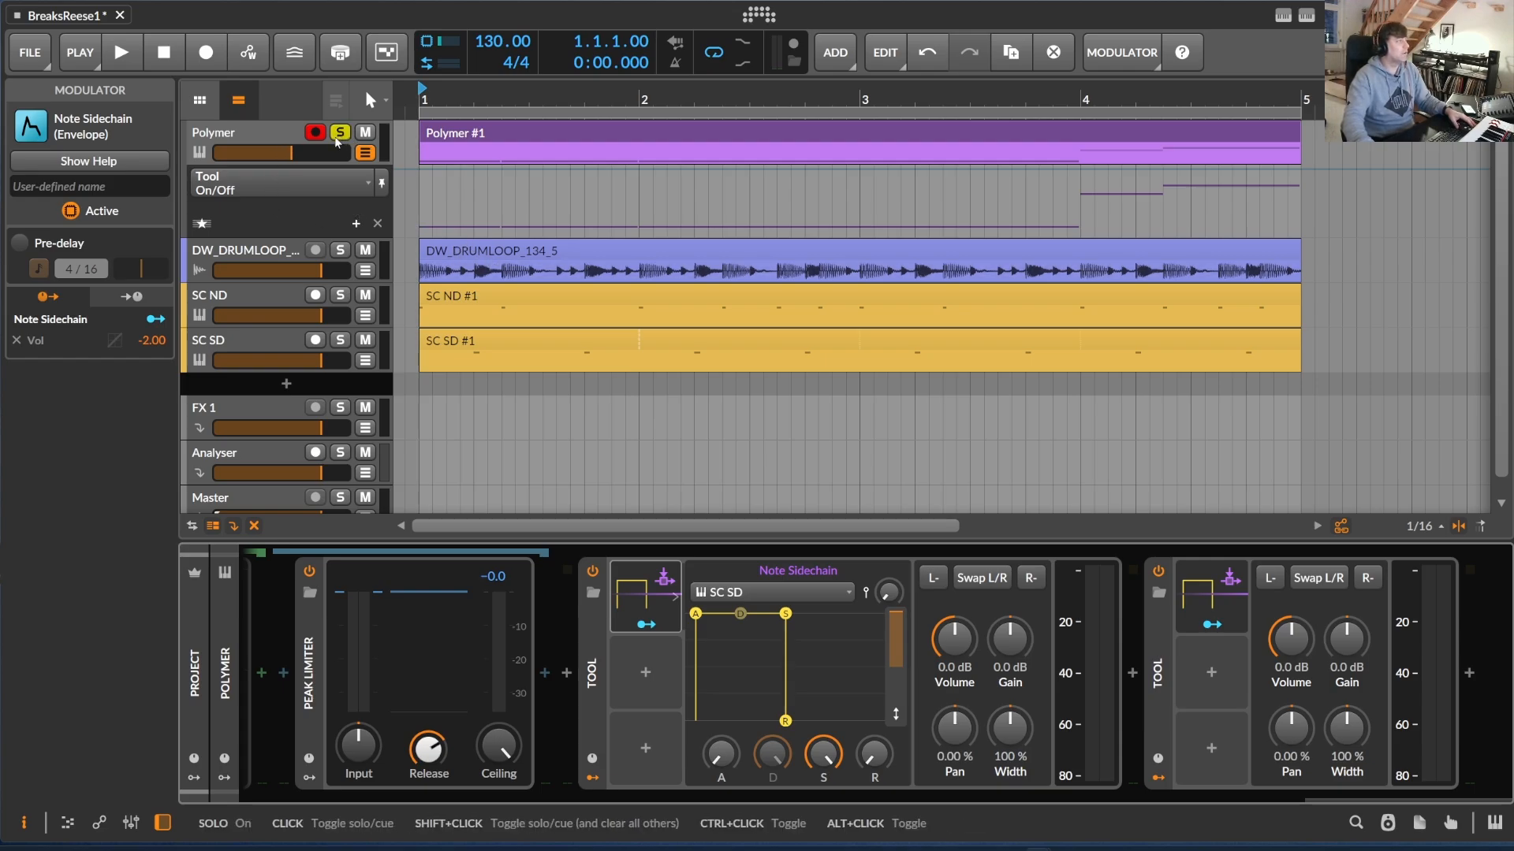
Play the start of the soloed Polymer track to hear the sidechained bass alone, and stop playback
click(249, 145)
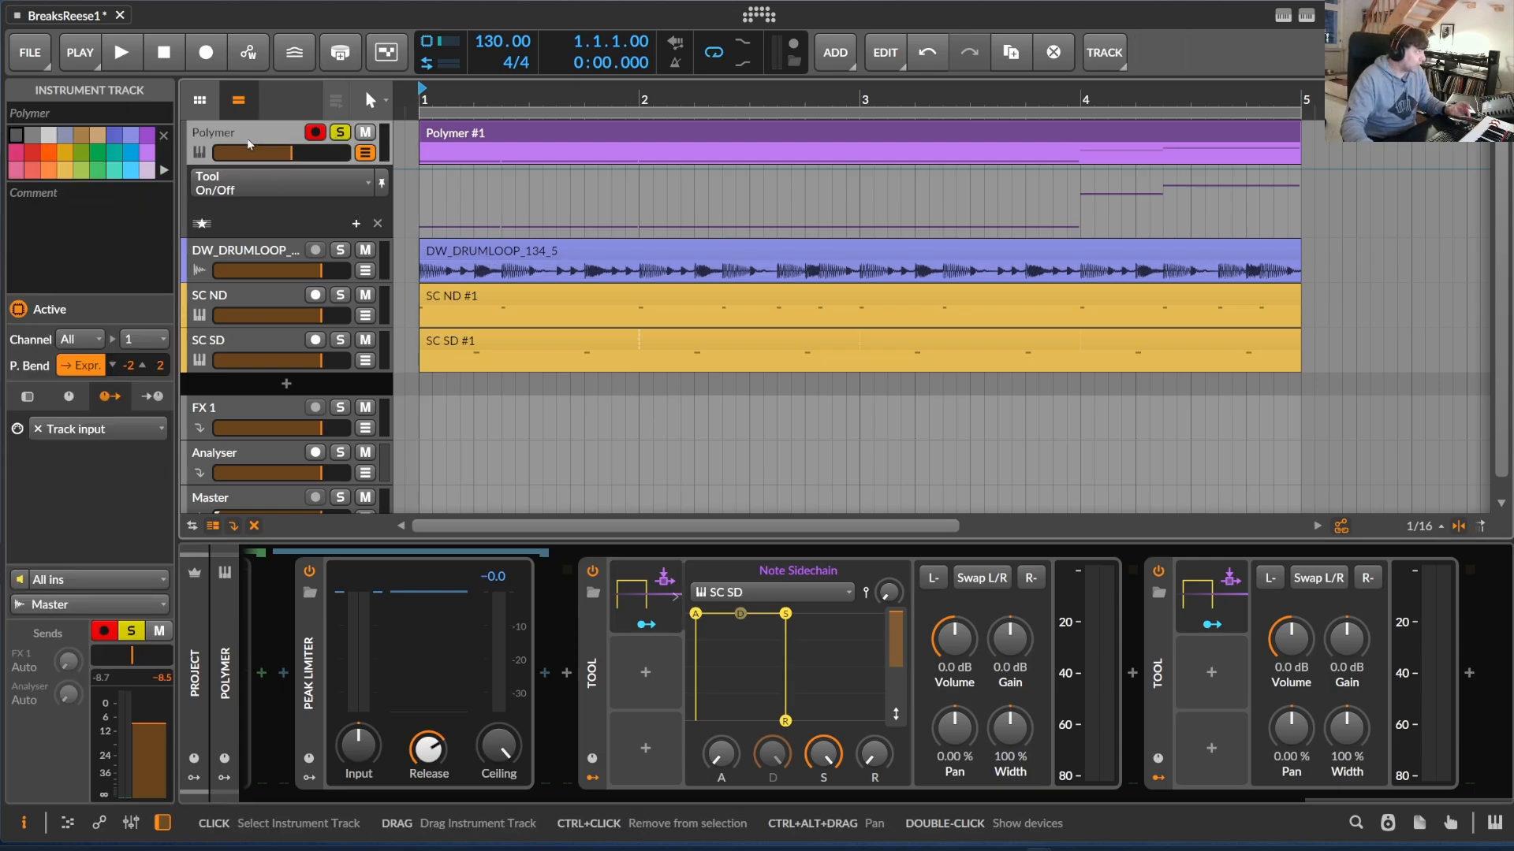
click(122, 52)
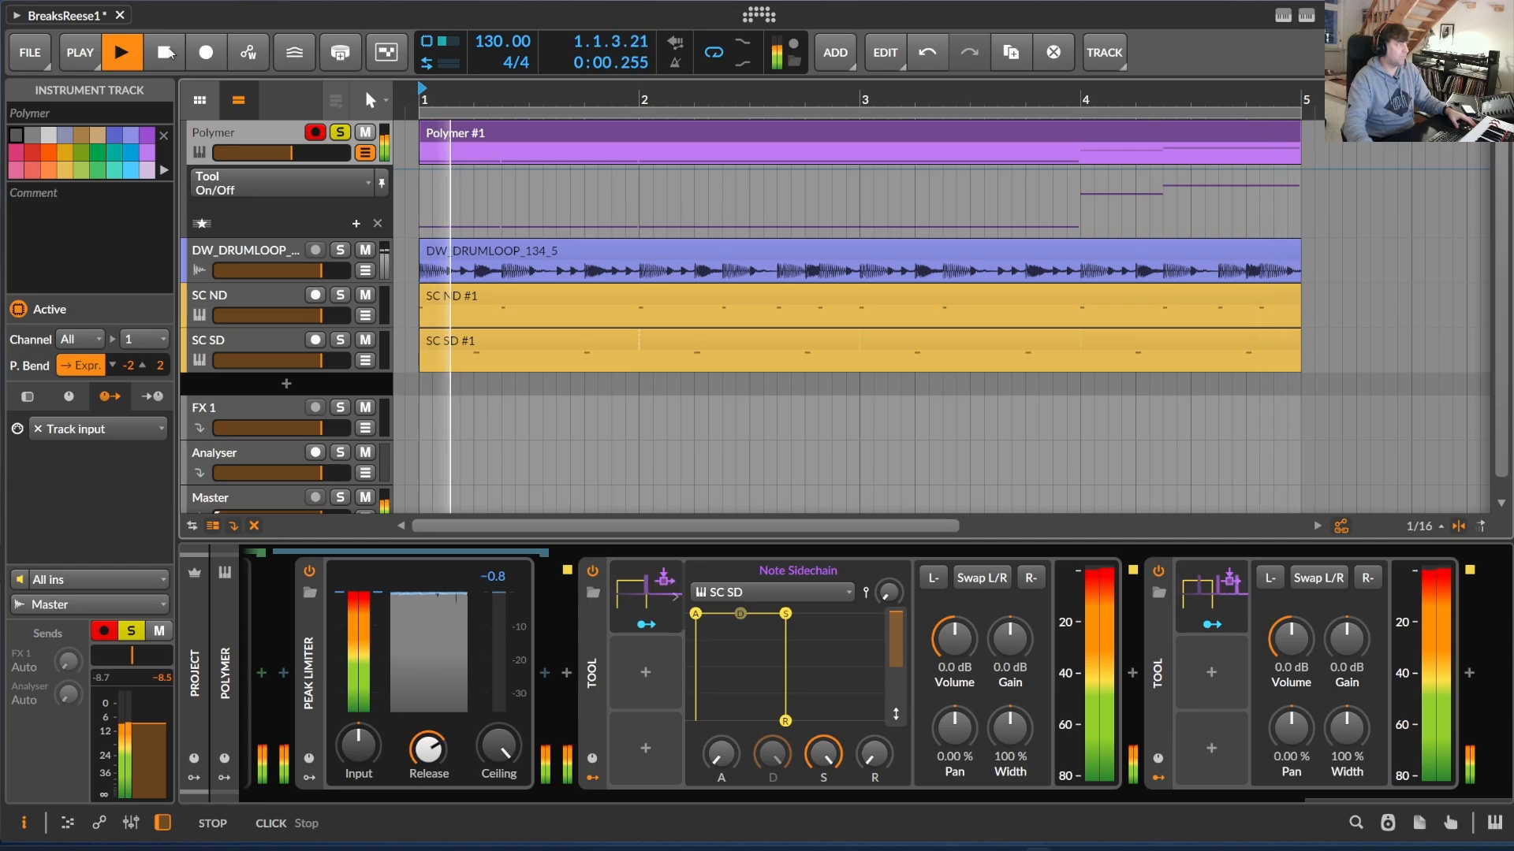
click(166, 52)
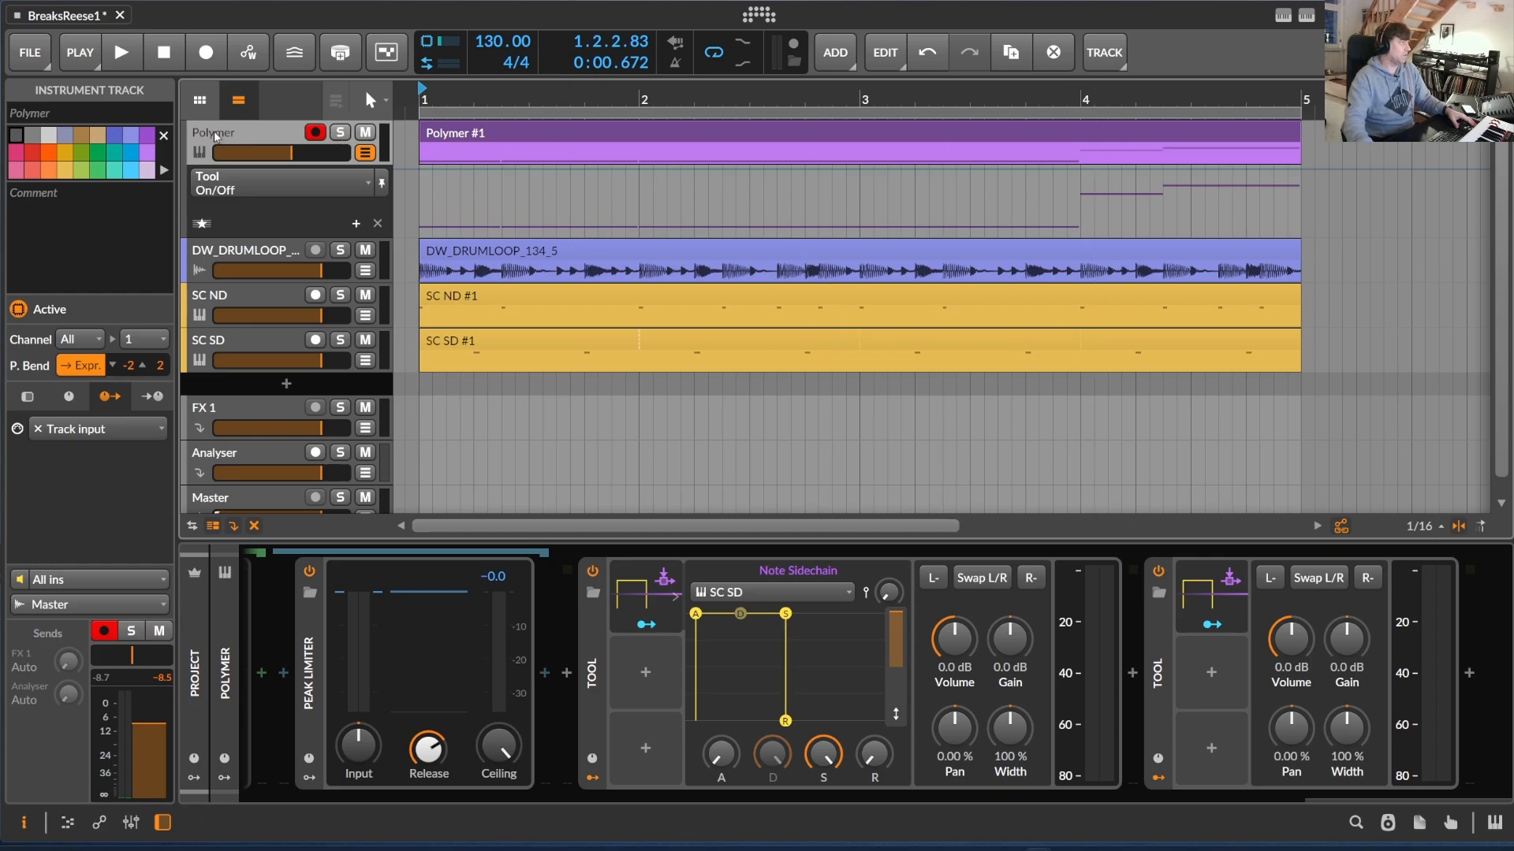
Play the unsoloed Polymer bass together with the drum loop with both Tool devices active, and stop playback
double_click(271, 139)
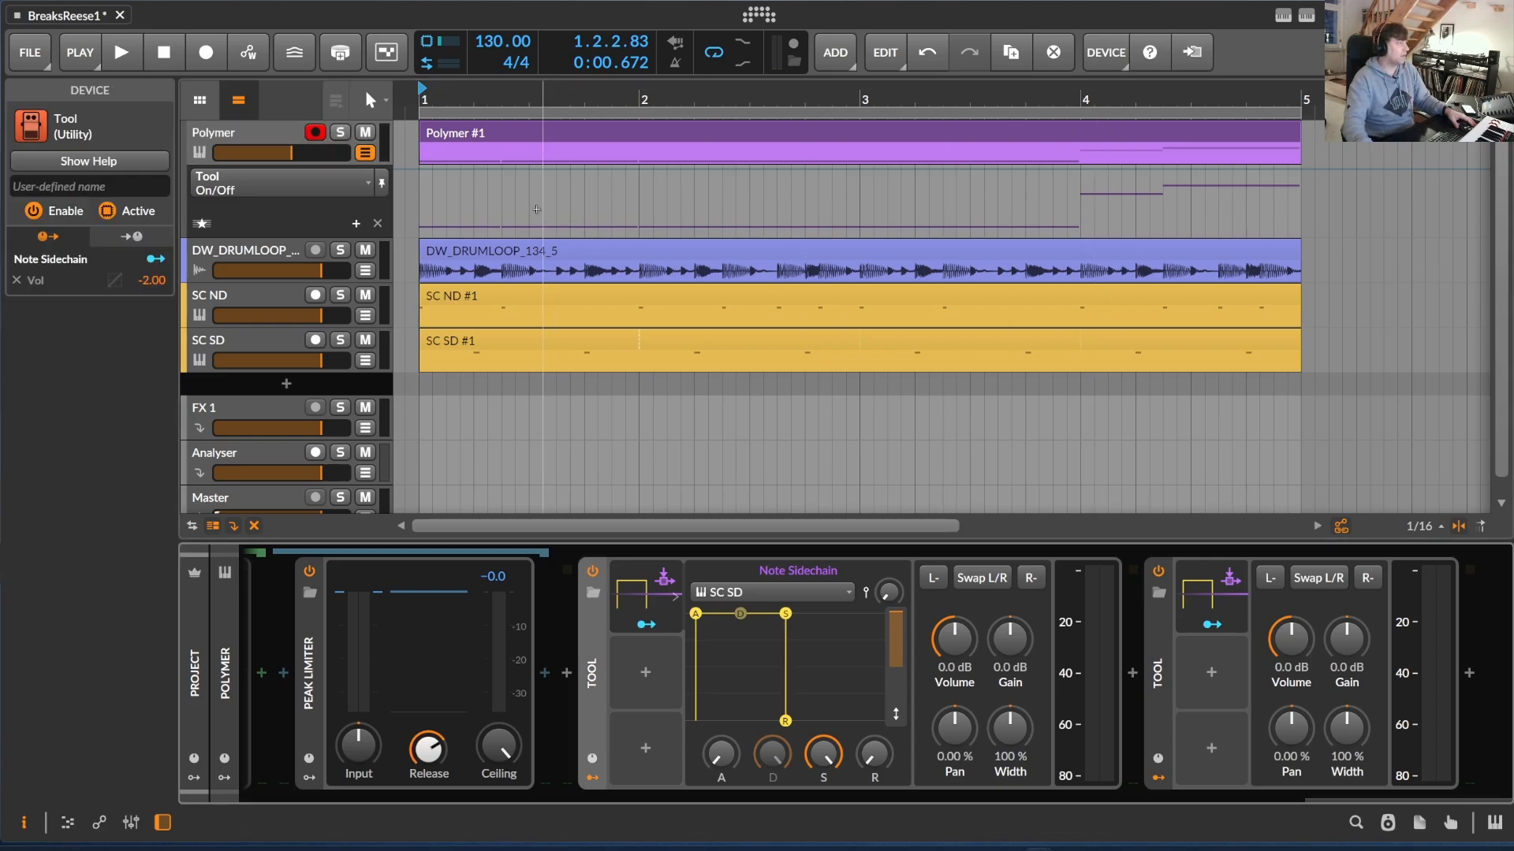
key(space)
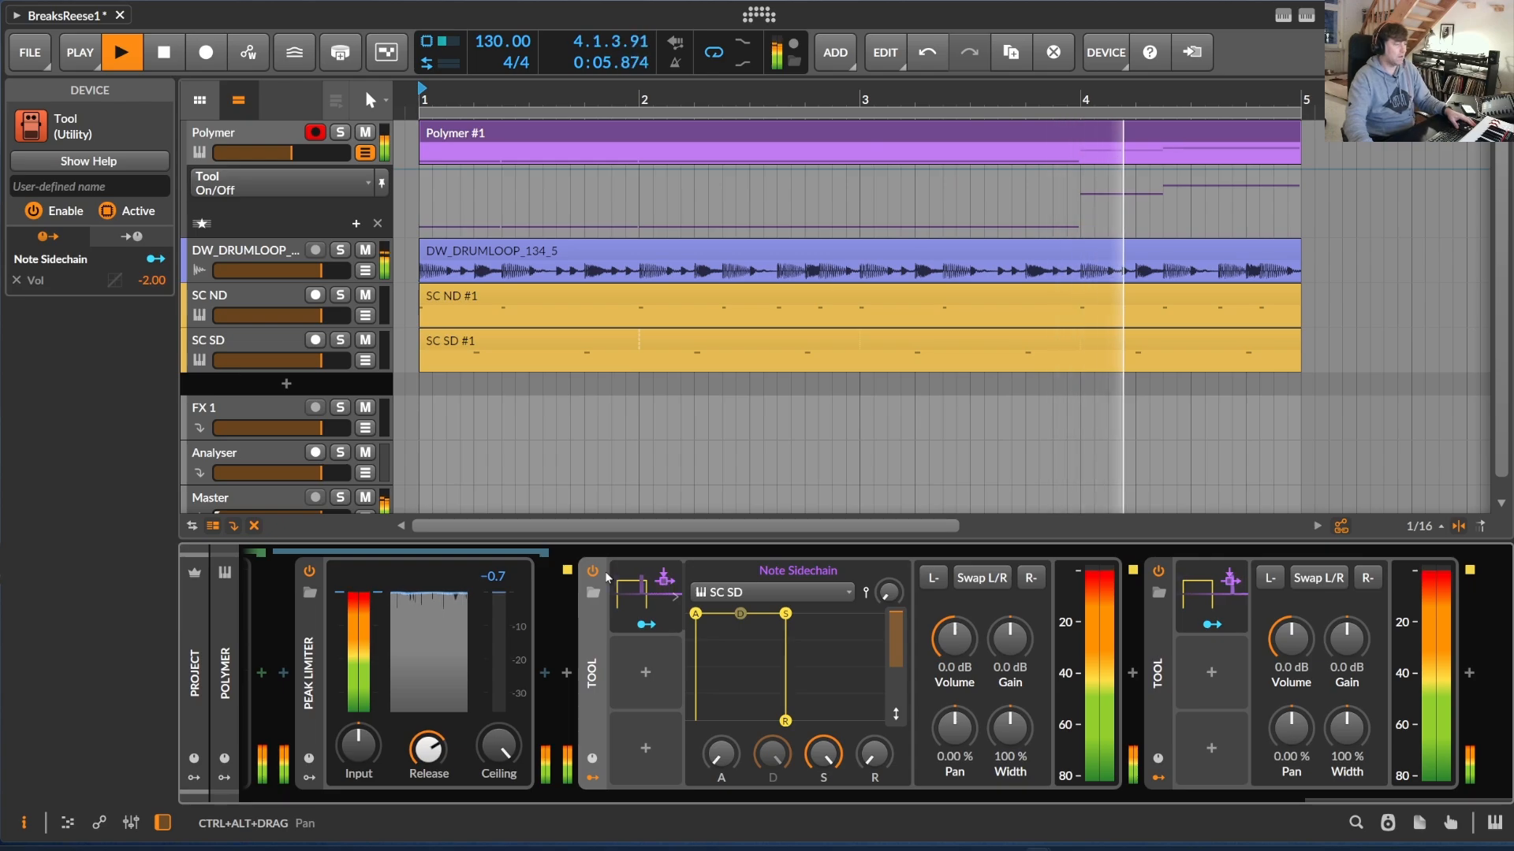
key(space)
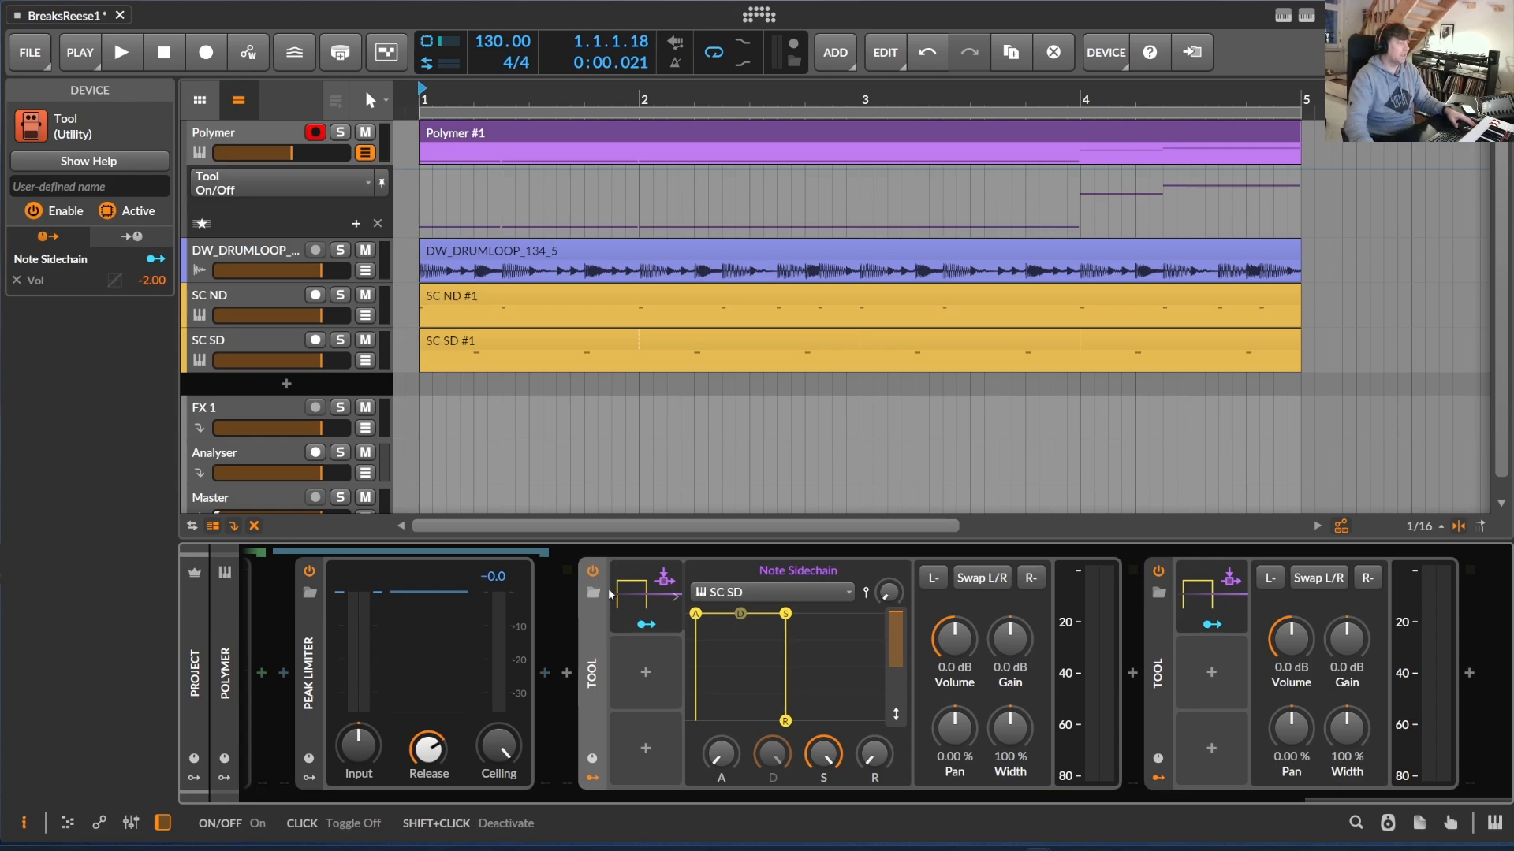
Compare the loop during playback with both Tool devices switched off and back on, and stop playback
key(space)
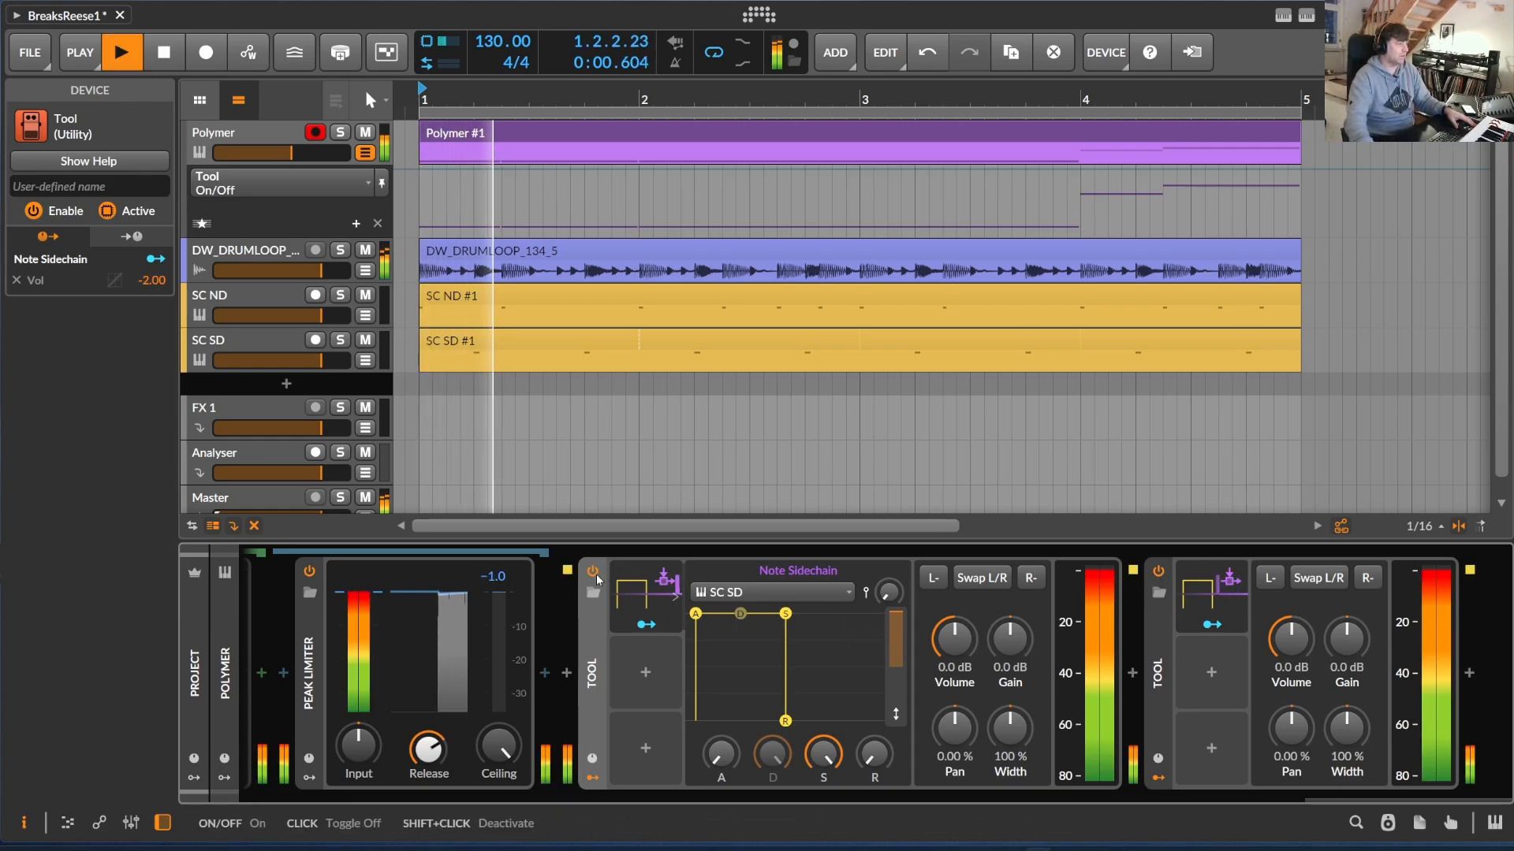
click(593, 574)
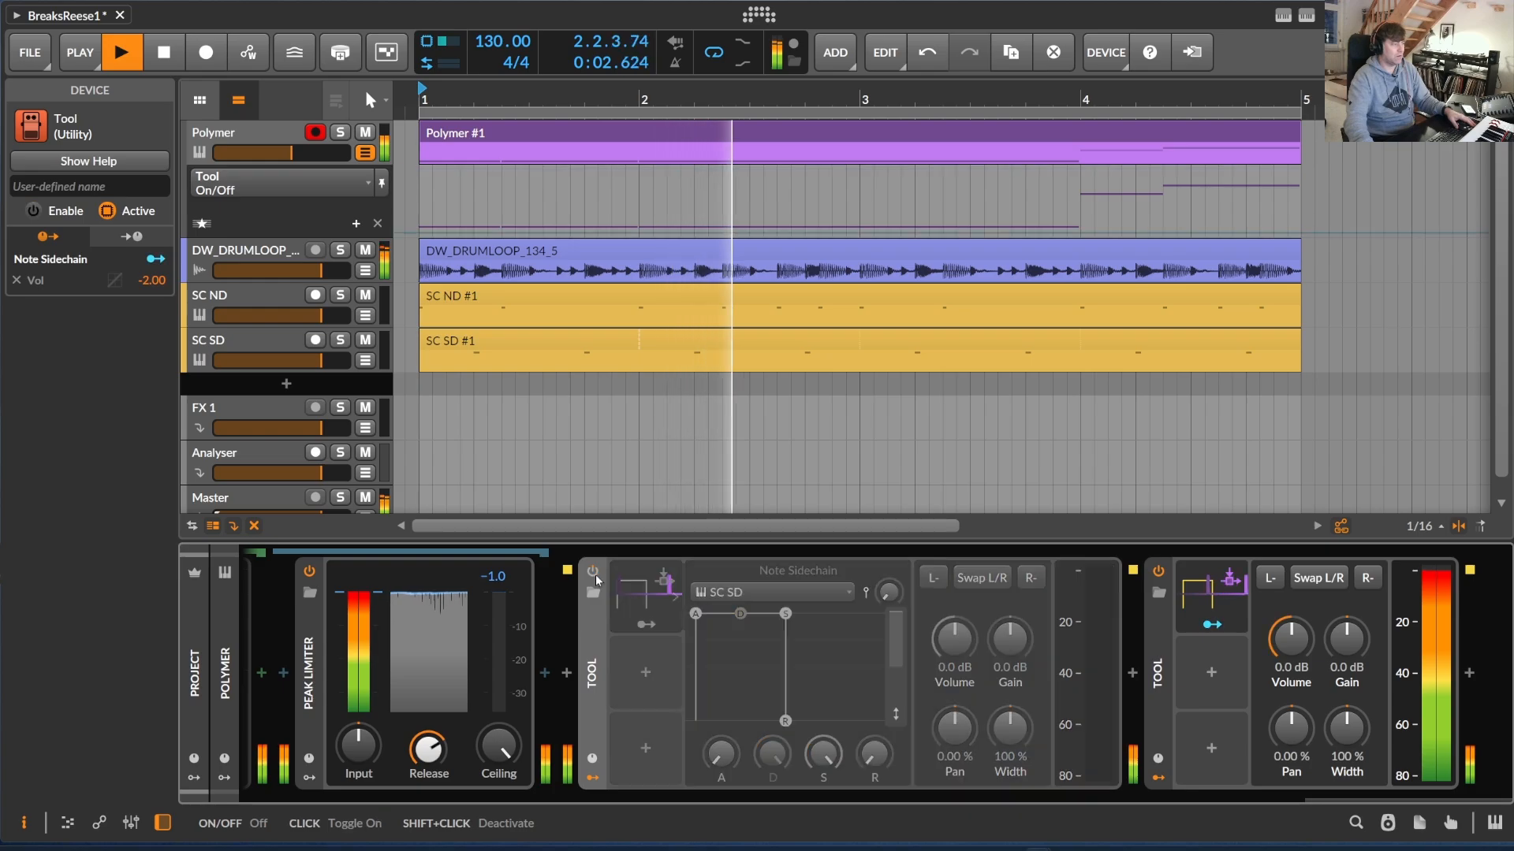
click(1161, 574)
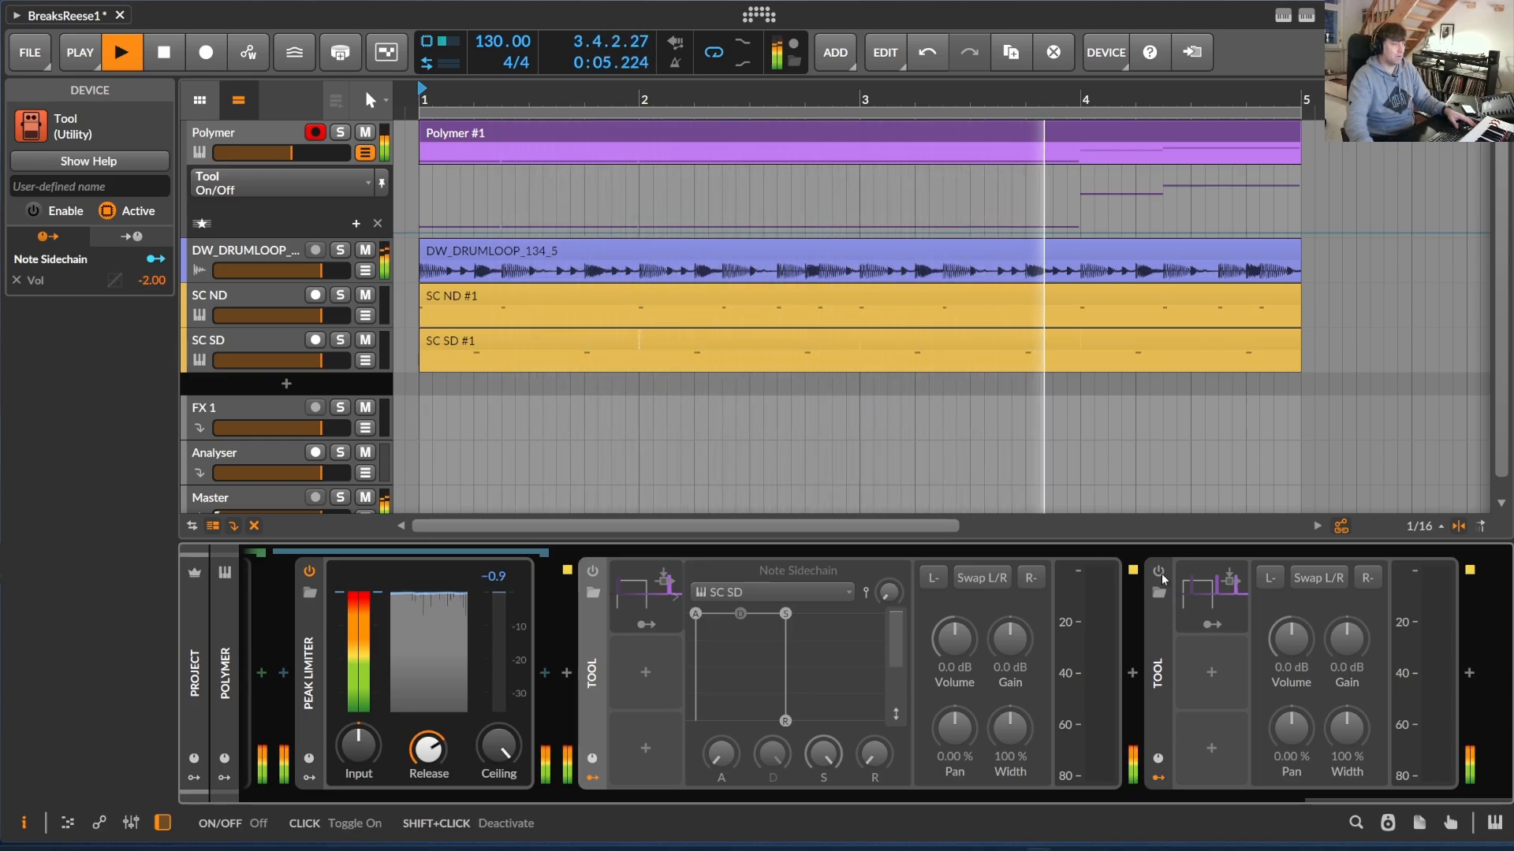
click(1158, 571)
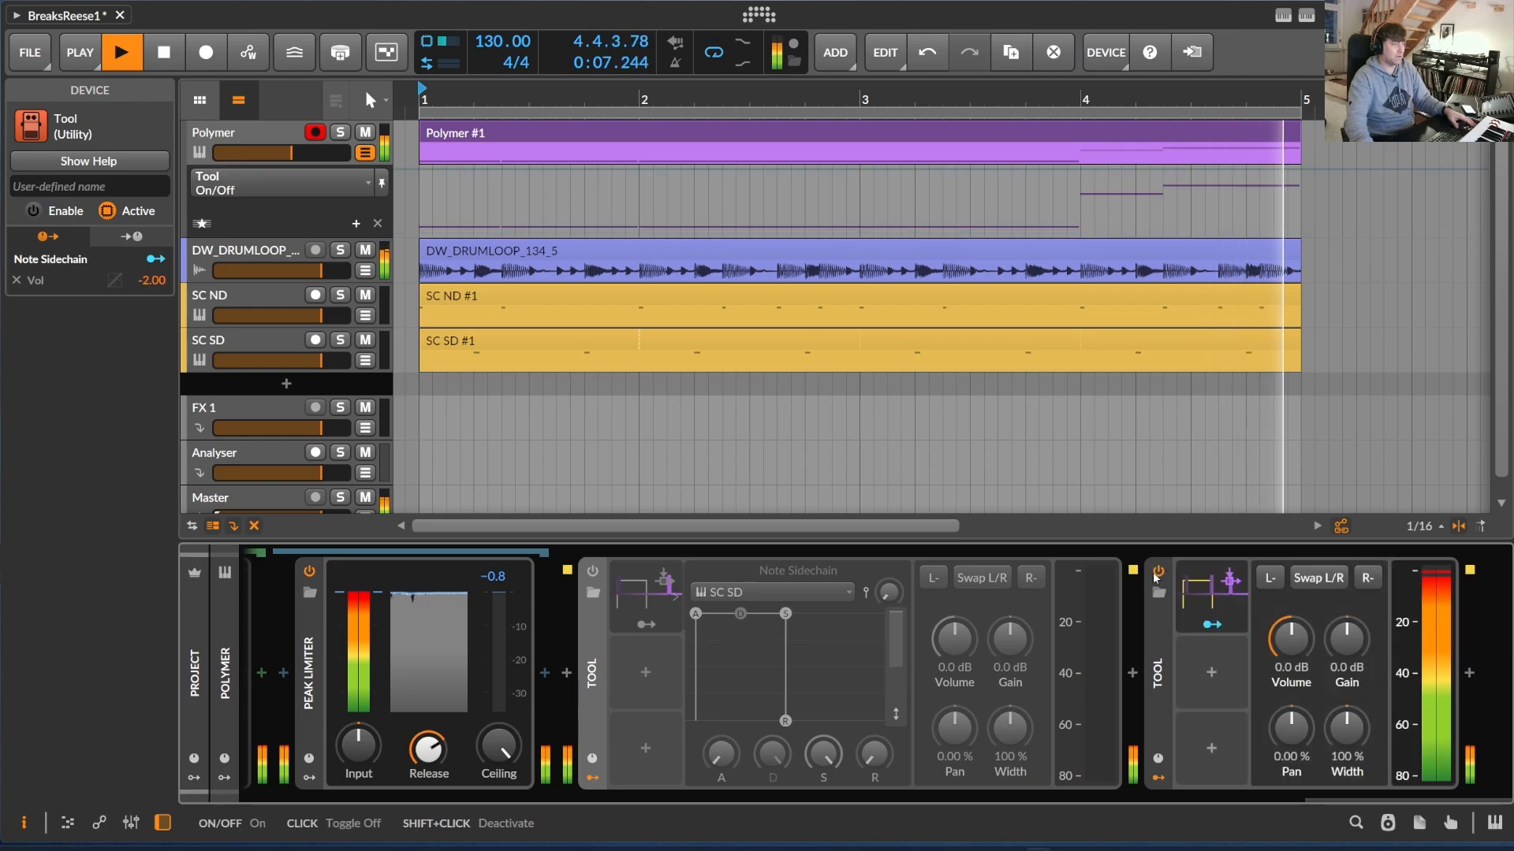
click(593, 573)
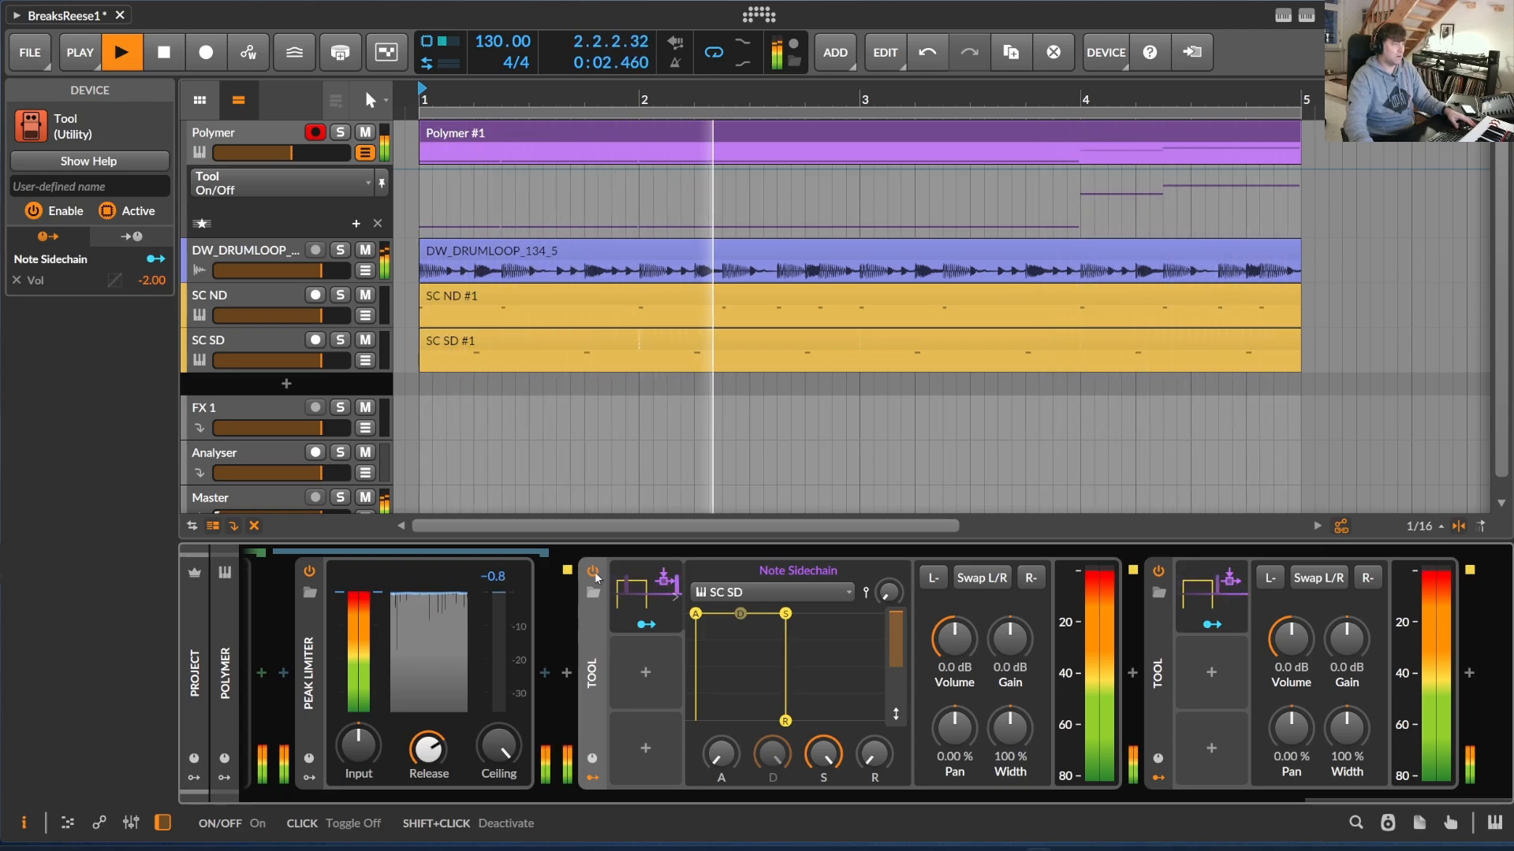
key(space)
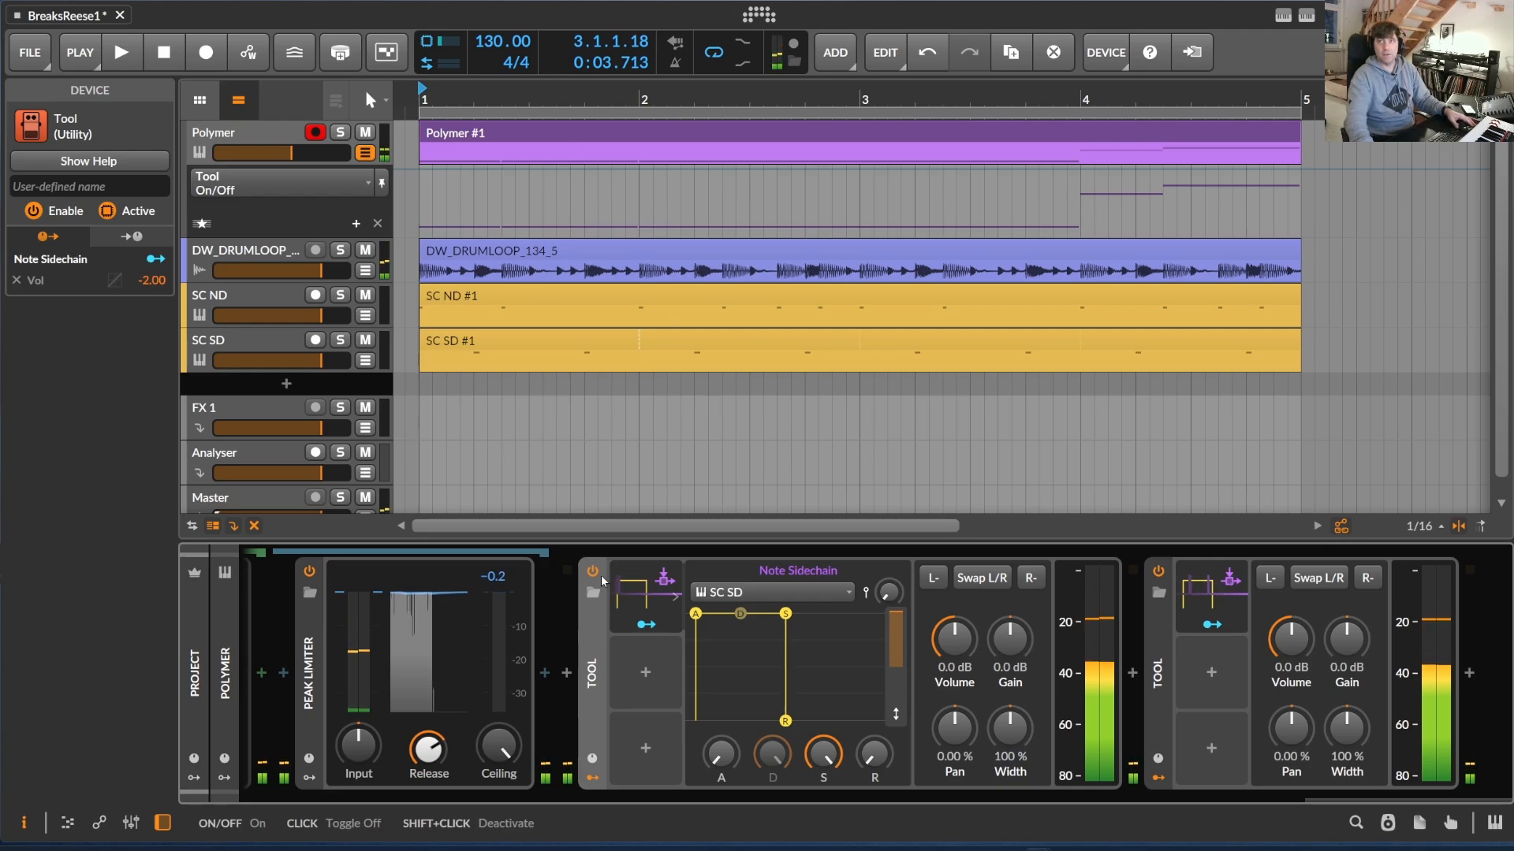